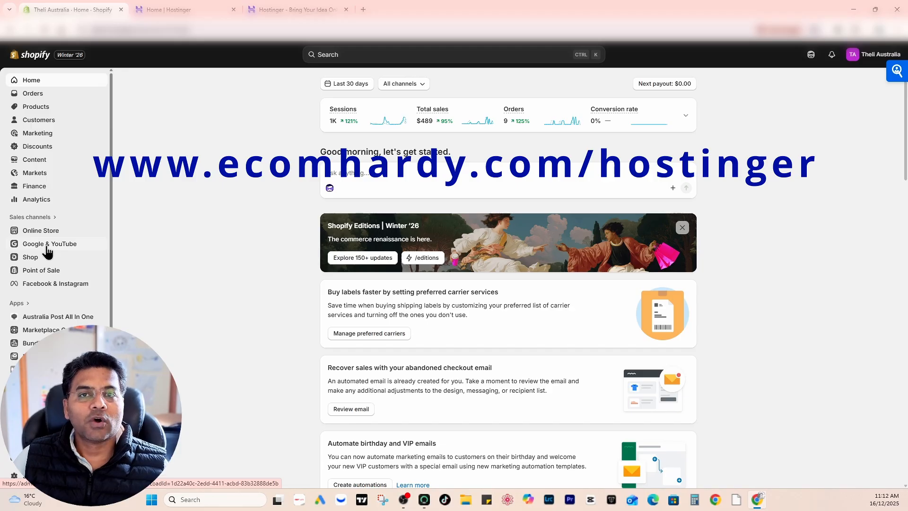
- Switch to the Hostinger account dashboard and start adding a new WordPress website from the websites list
{"action": "left_click", "coordinate": [295, 9]}
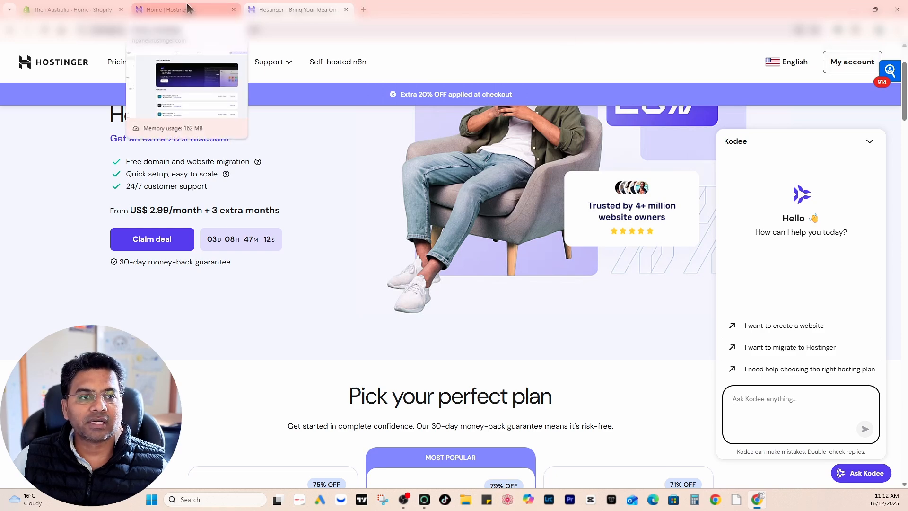
{"action": "left_click", "coordinate": [186, 6]}
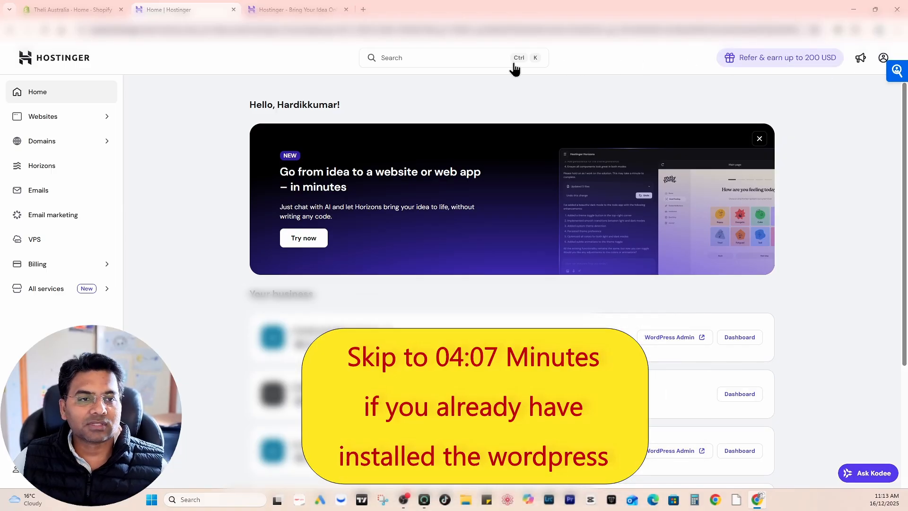
{"action": "left_click", "coordinate": [54, 126]}
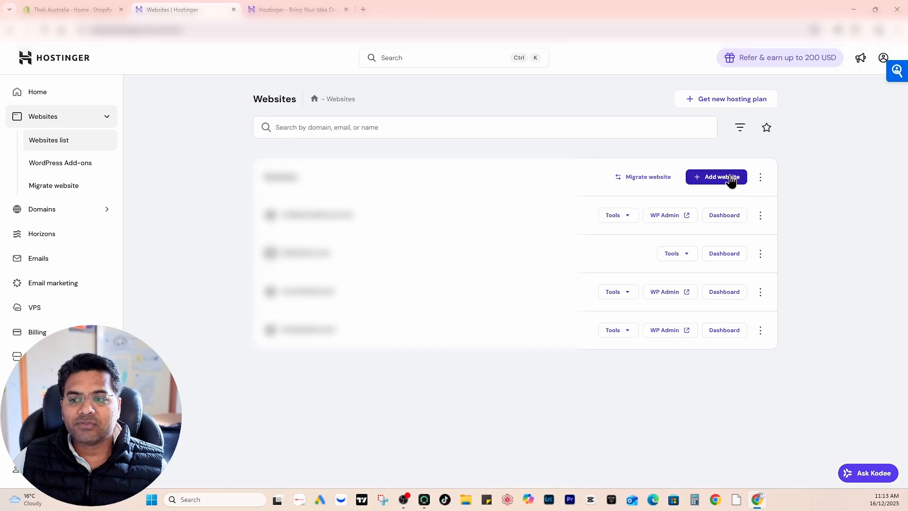
{"action": "left_click", "coordinate": [719, 179]}
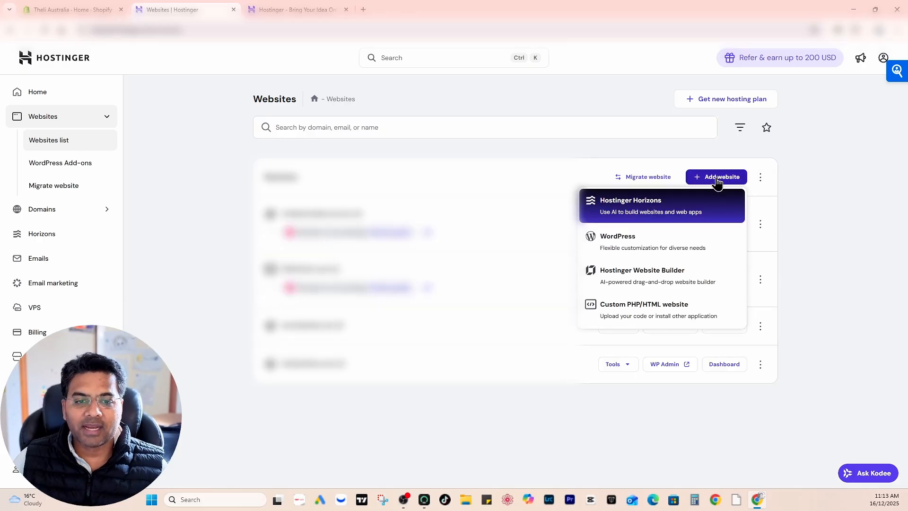
{"action": "left_click", "coordinate": [644, 242]}
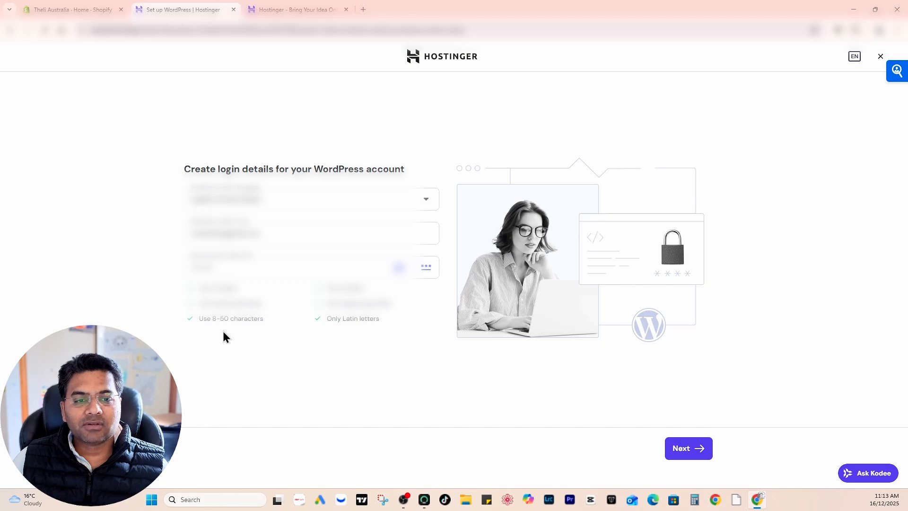
- Replace the administrator password in the WordPress login details and continue the setup
{"action": "double_click", "coordinate": [279, 267]}
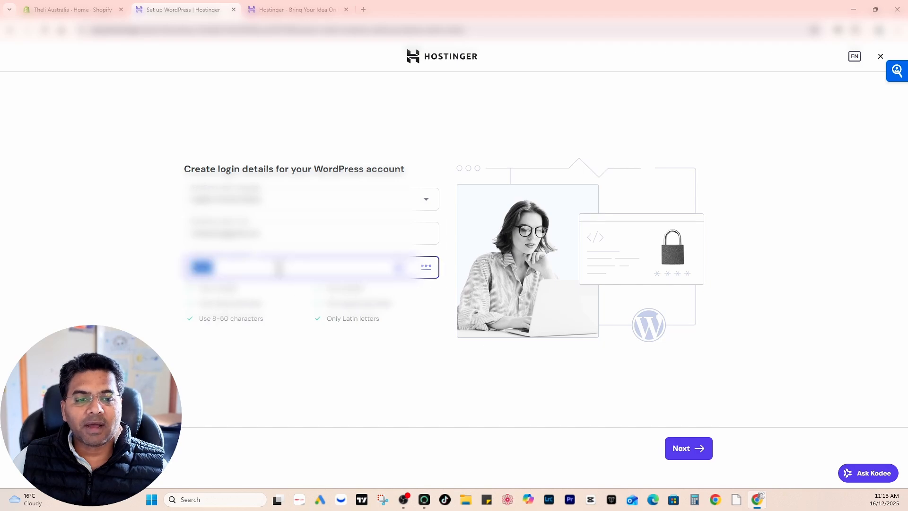
{"action": "key", "text": "BackSpace"}
{"action": "type", "text": "••"}
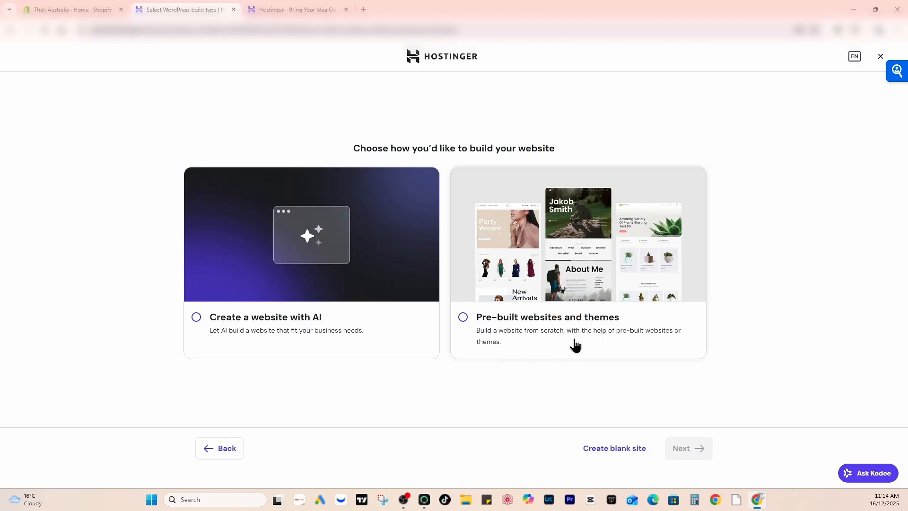
- Choose to build from pre-built websites and themes, and select the Beauty Products Store template from the Online Store category
{"action": "left_click", "coordinate": [551, 319]}
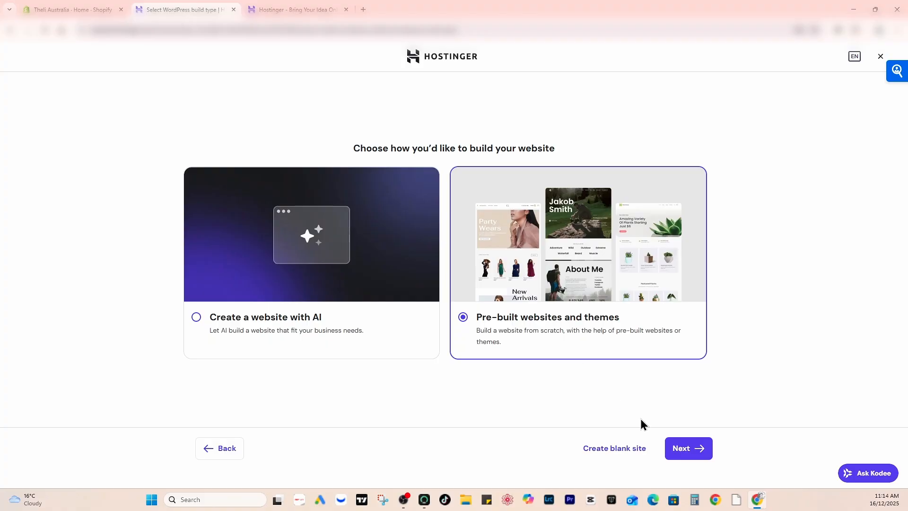
{"action": "left_click", "coordinate": [688, 449]}
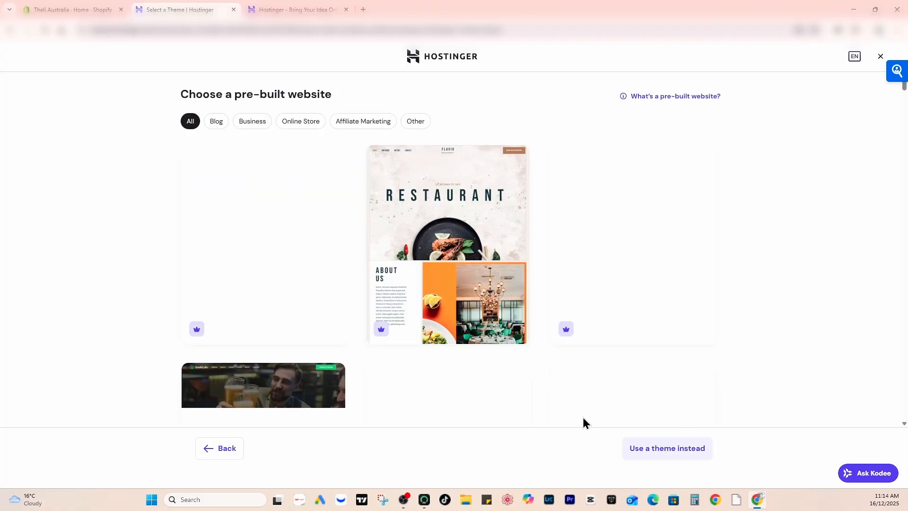
{"action": "left_click", "coordinate": [307, 124]}
{"action": "scroll", "coordinate": [547, 213], "scroll_direction": "down", "scroll_amount": 1}
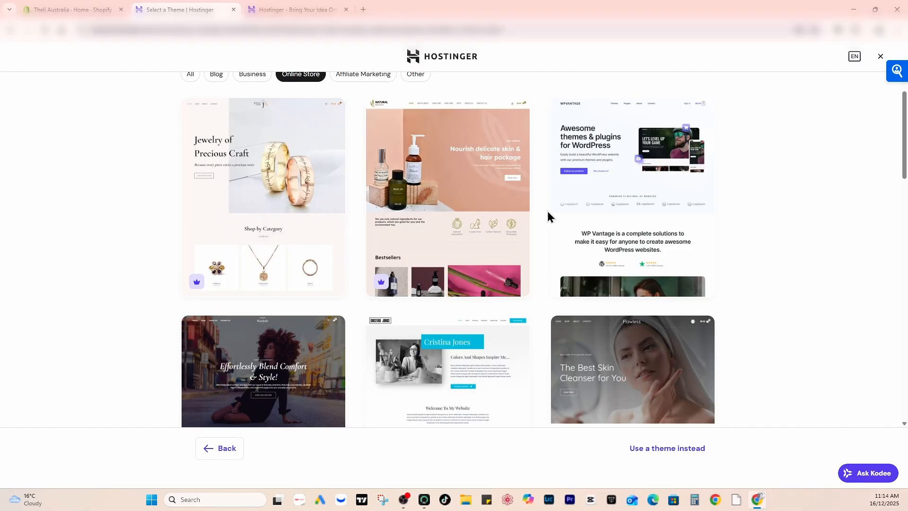
{"action": "left_click", "coordinate": [449, 169]}
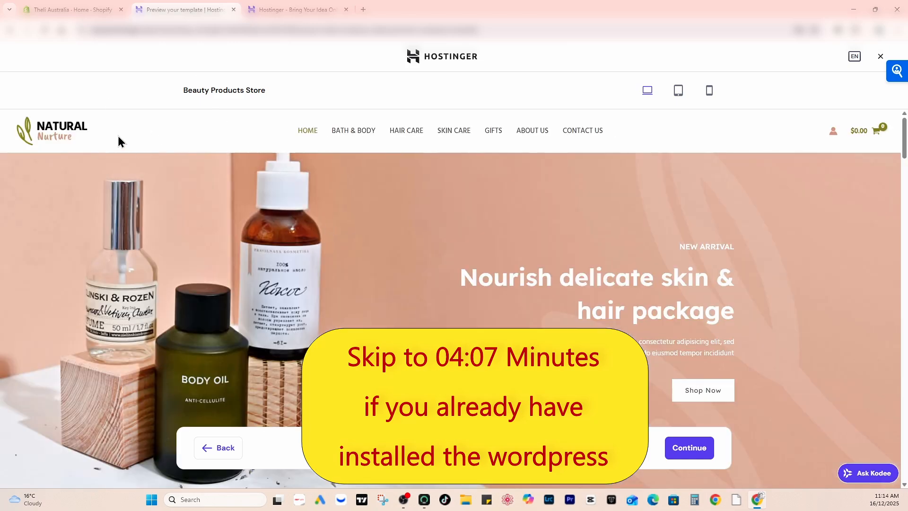
{"action": "scroll", "coordinate": [662, 399], "scroll_direction": "down", "scroll_amount": 4}
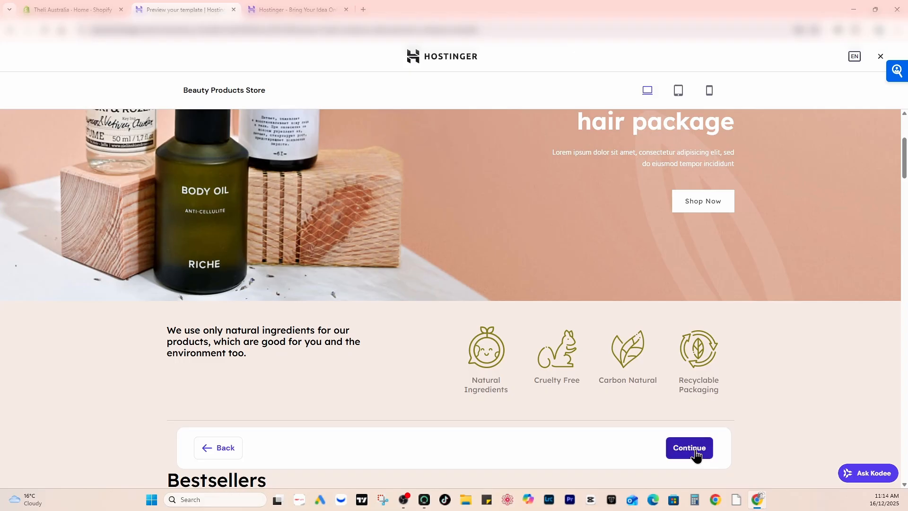
{"action": "left_click", "coordinate": [696, 454]}
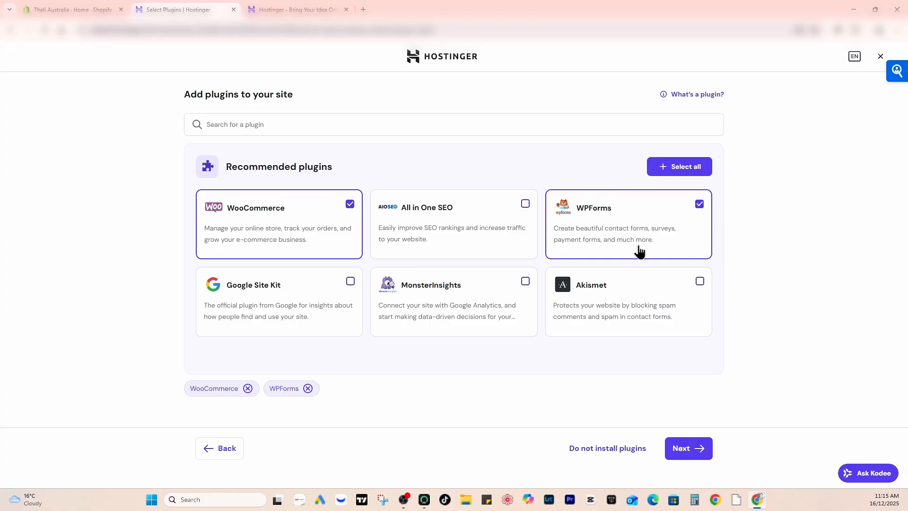
- Accept the WooCommerce and WPForms plugins and set theli.com.au as the site's existing domain
{"action": "left_click", "coordinate": [694, 454]}
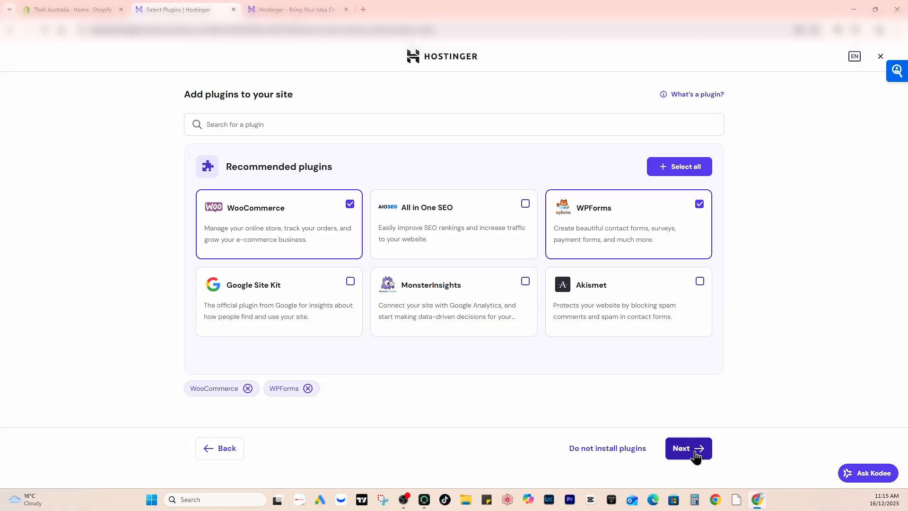
{"action": "type", "text": "www"}
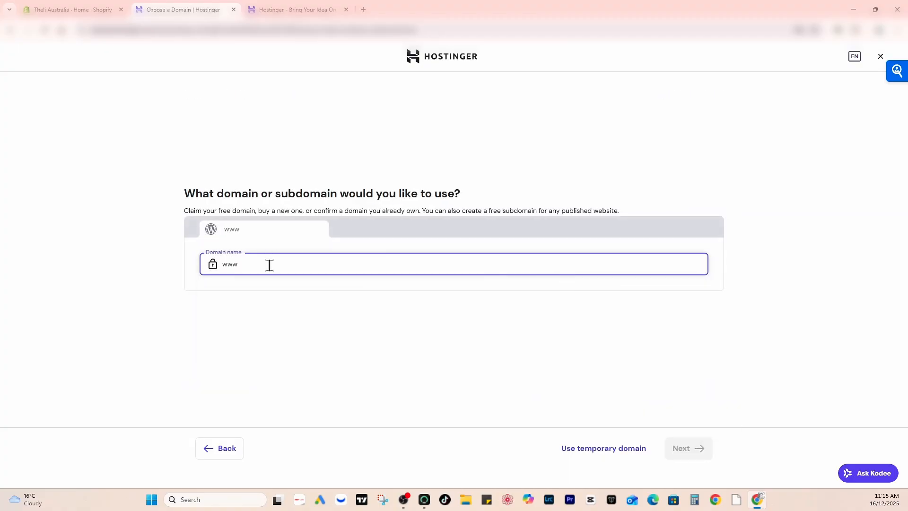
{"action": "type", "text": ".theli.com.au"}
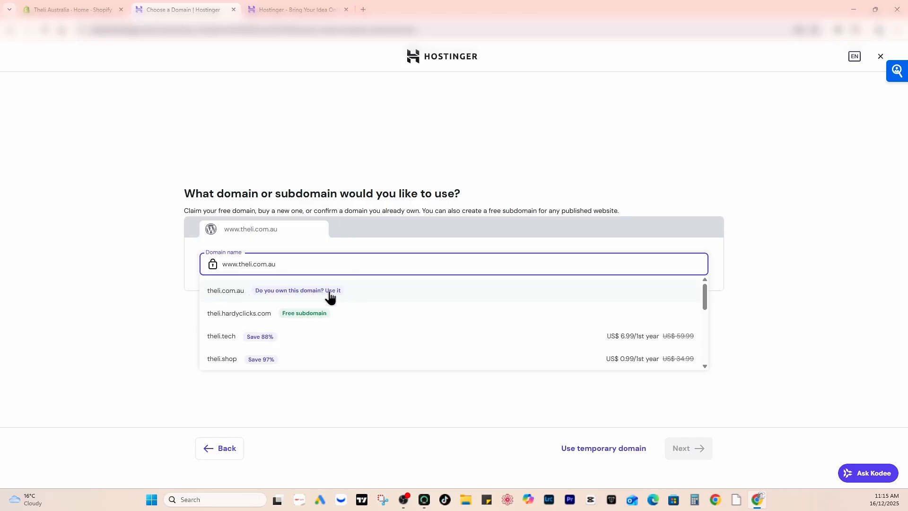
{"action": "left_click", "coordinate": [234, 292]}
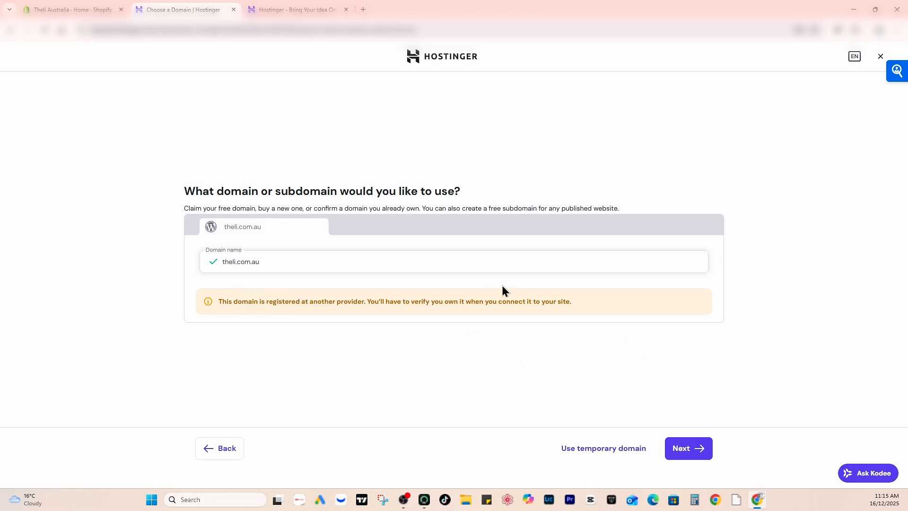
{"action": "left_click", "coordinate": [678, 453]}
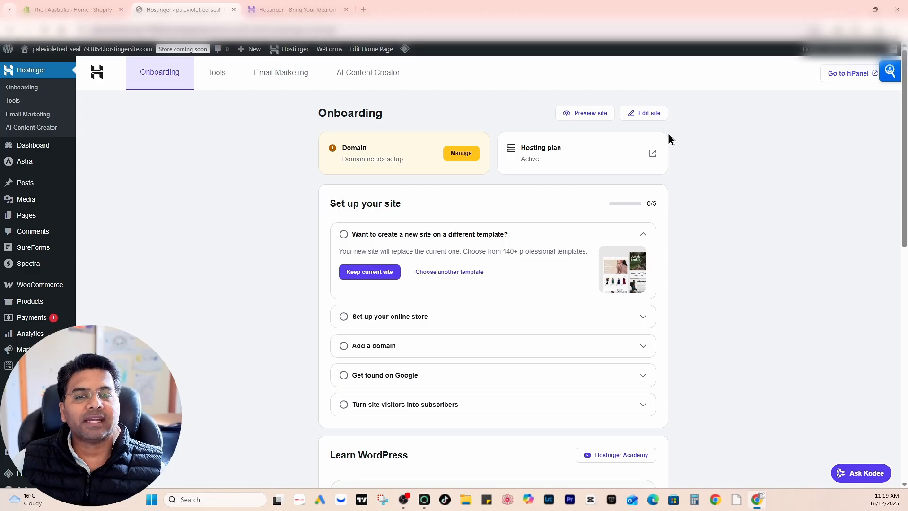
- Close the Hostinger landing page and open the new site's front end in a separate tab
{"action": "left_click", "coordinate": [346, 10]}
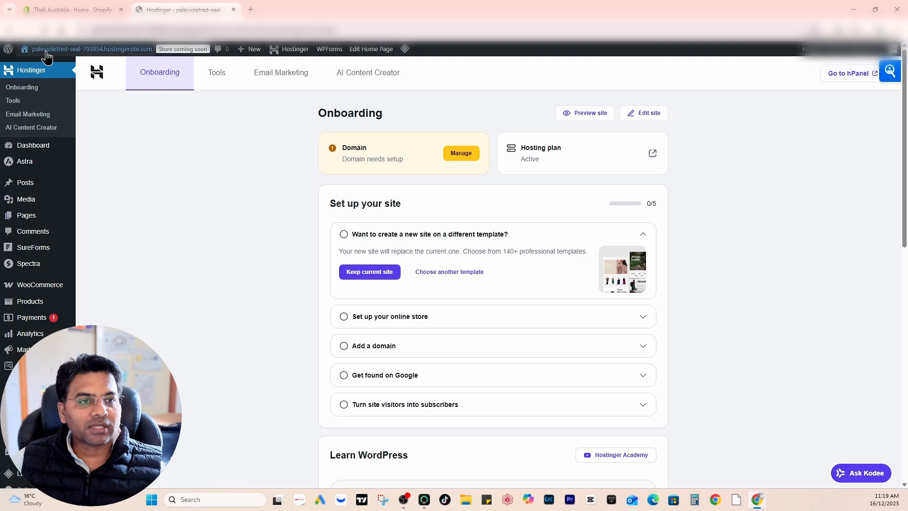
{"action": "mouse_move", "coordinate": [47, 50]}
{"action": "right_click", "coordinate": [40, 68]}
{"action": "left_click", "coordinate": [76, 77]}
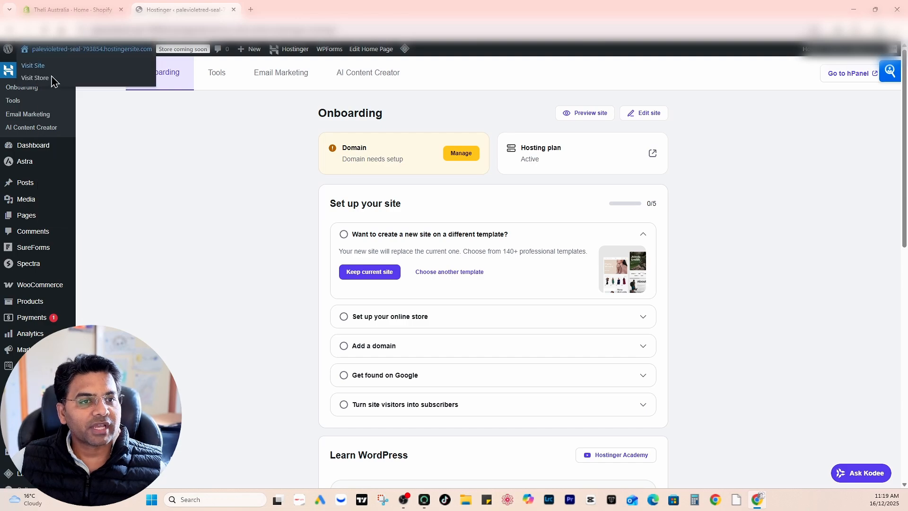
{"action": "left_click", "coordinate": [302, 5]}
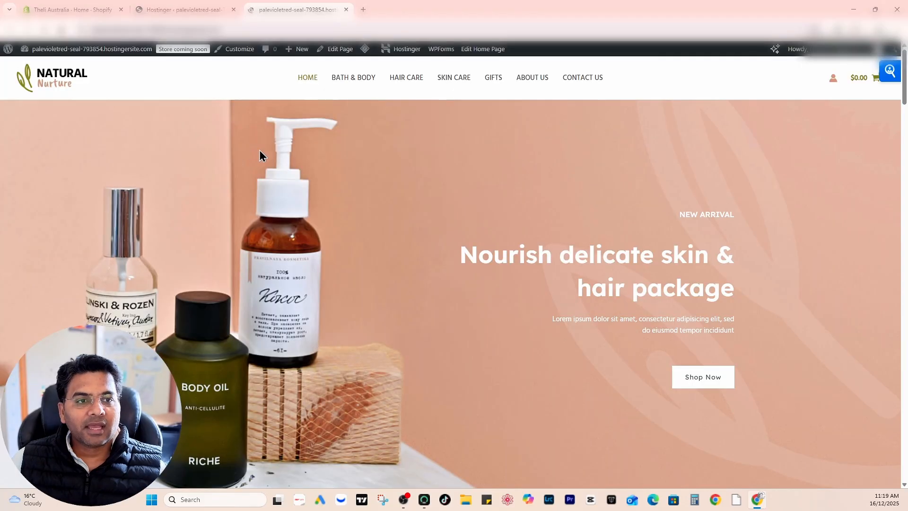
- Examine the storefront's home page sections and the products on the Bath & Body category page
{"action": "scroll", "coordinate": [359, 194], "scroll_direction": "down", "scroll_amount": 15}
{"action": "scroll", "coordinate": [360, 197], "scroll_direction": "down", "scroll_amount": 20}
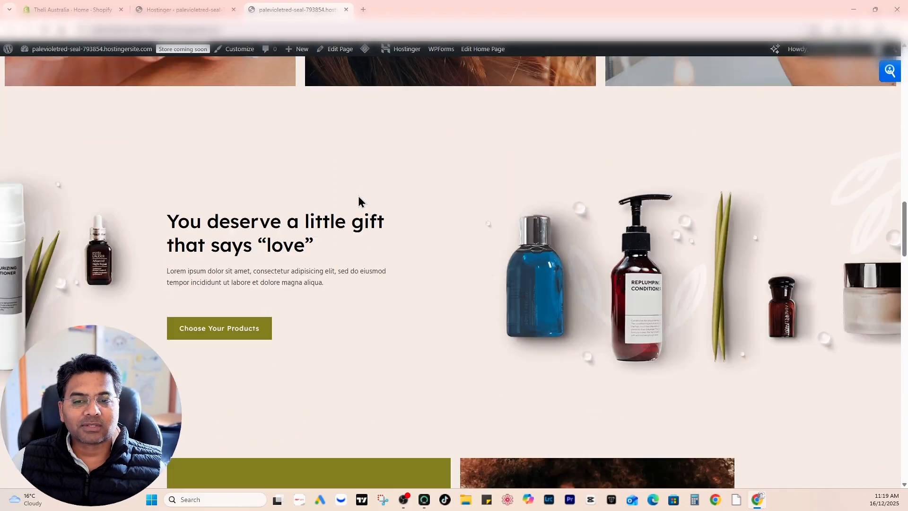
{"action": "scroll", "coordinate": [345, 201], "scroll_direction": "down", "scroll_amount": 13}
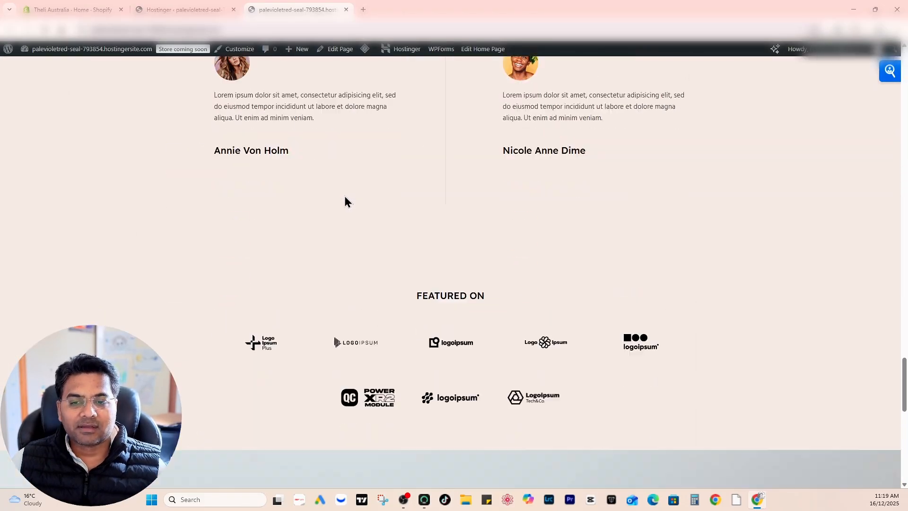
{"action": "scroll", "coordinate": [297, 202], "scroll_direction": "up", "scroll_amount": 7}
{"action": "scroll", "coordinate": [296, 205], "scroll_direction": "up", "scroll_amount": 20}
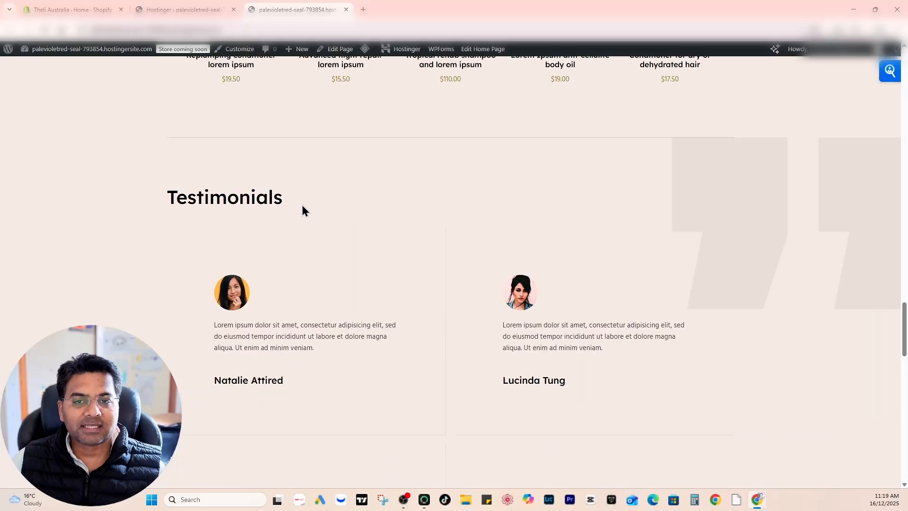
{"action": "scroll", "coordinate": [291, 206], "scroll_direction": "up", "scroll_amount": 15}
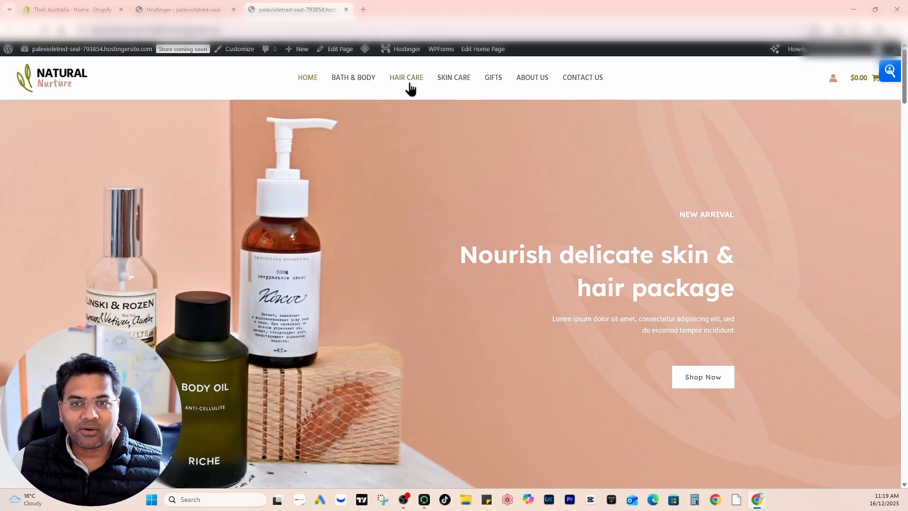
{"action": "left_click", "coordinate": [356, 78]}
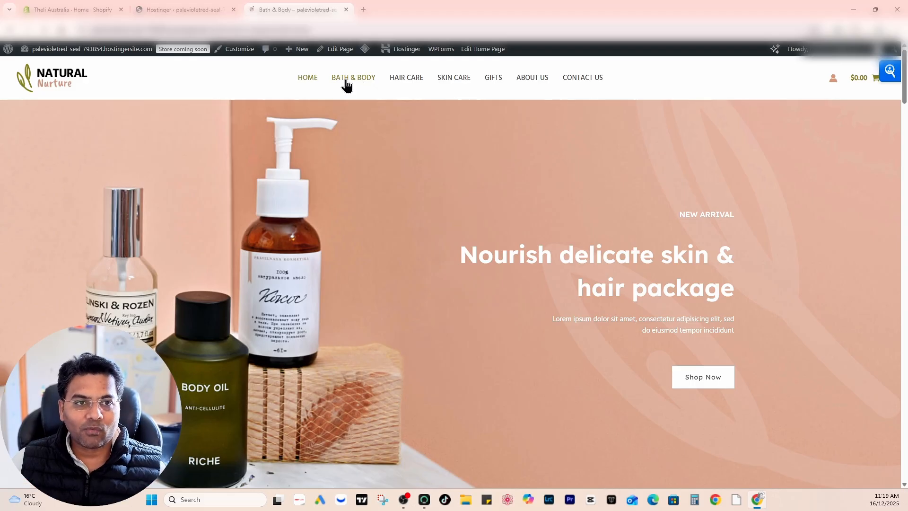
{"action": "scroll", "coordinate": [414, 165], "scroll_direction": "down", "scroll_amount": 5}
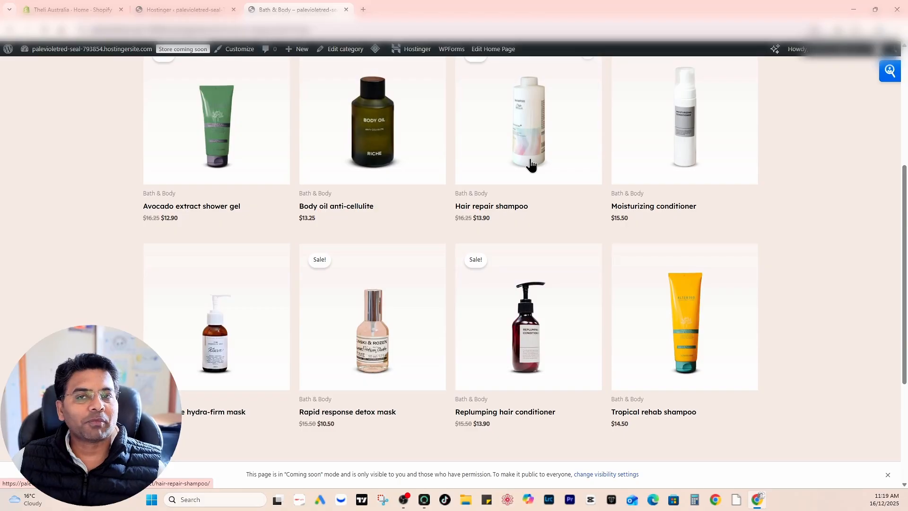
- Return to the WordPress admin and search the plugins available to add for "shopify to wordpress"
{"action": "left_click", "coordinate": [173, 2]}
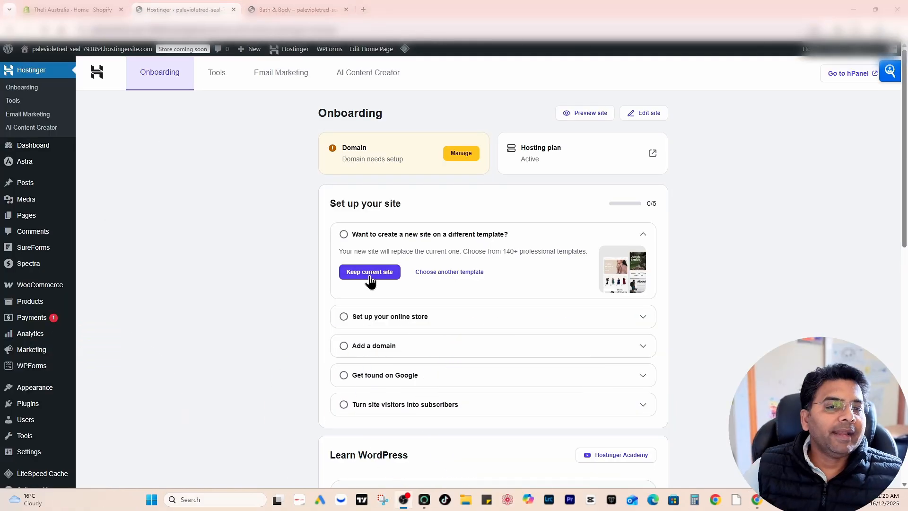
{"action": "mouse_move", "coordinate": [39, 308]}
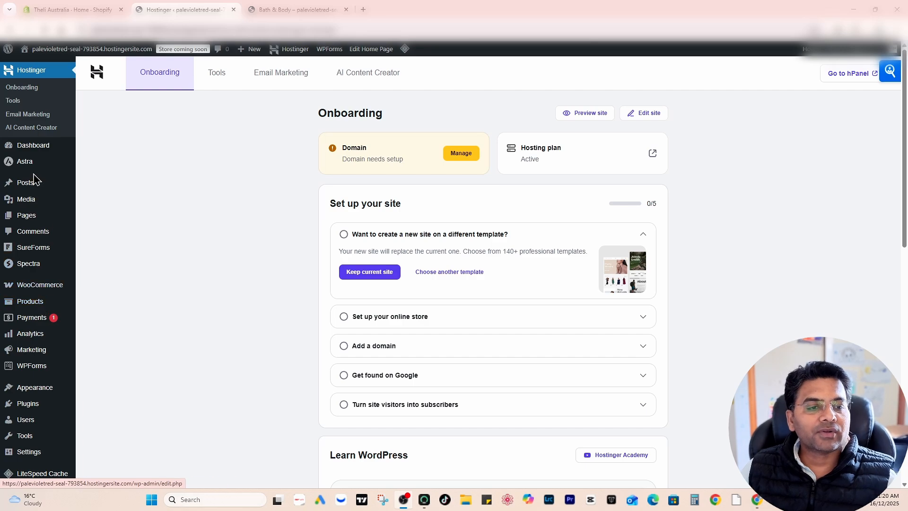
{"action": "scroll", "coordinate": [53, 310], "scroll_direction": "down", "scroll_amount": 2}
{"action": "mouse_move", "coordinate": [29, 389]}
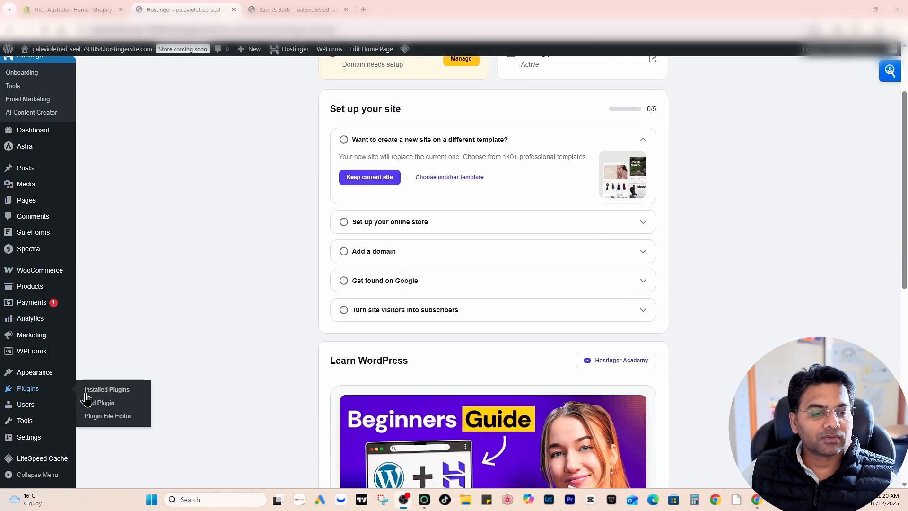
{"action": "left_click", "coordinate": [110, 404]}
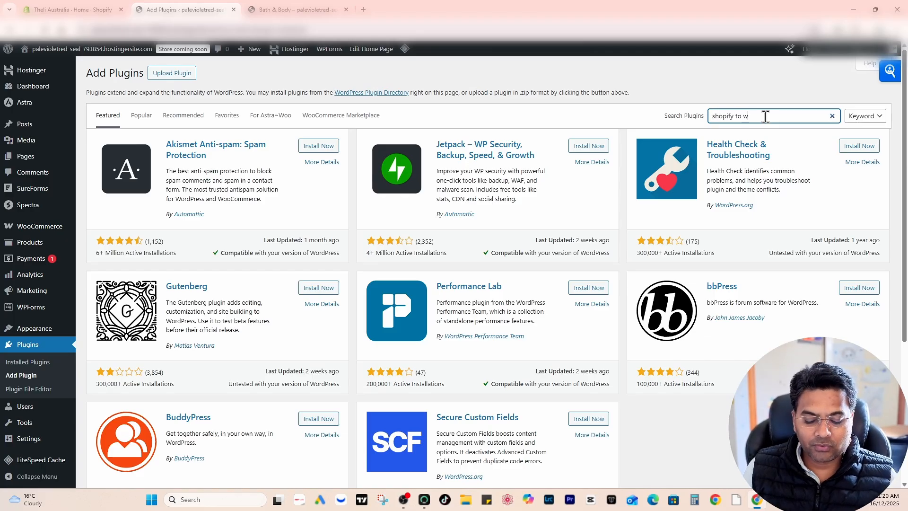
{"action": "type", "text": "shopify to wordpress"}
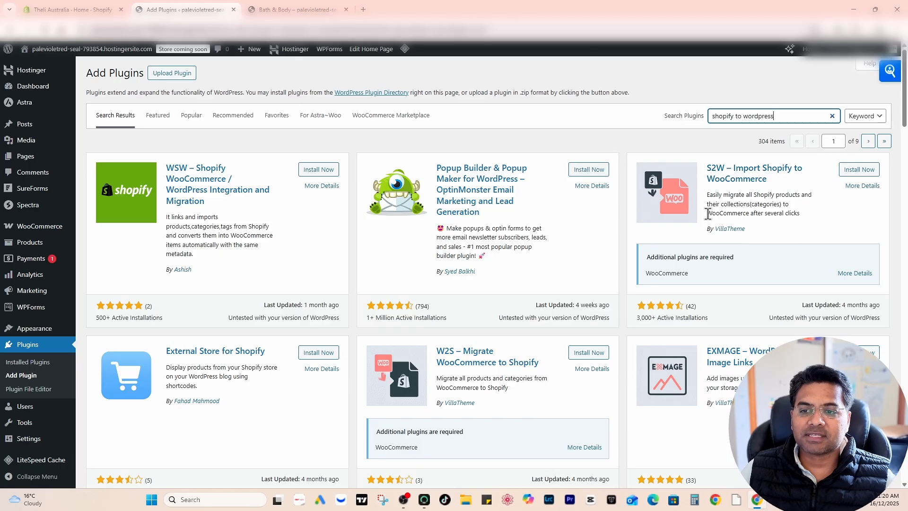
- Install and activate the S2W – Import Shopify to WooCommerce plugin
{"action": "left_click", "coordinate": [855, 171]}
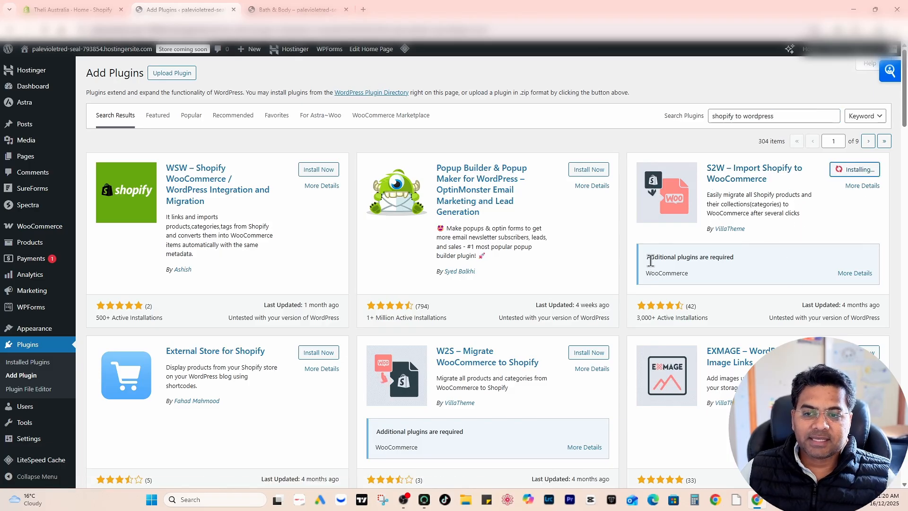
{"action": "left_click_drag", "start_coordinate": [650, 257], "coordinate": [727, 258]}
{"action": "left_click", "coordinate": [668, 267]}
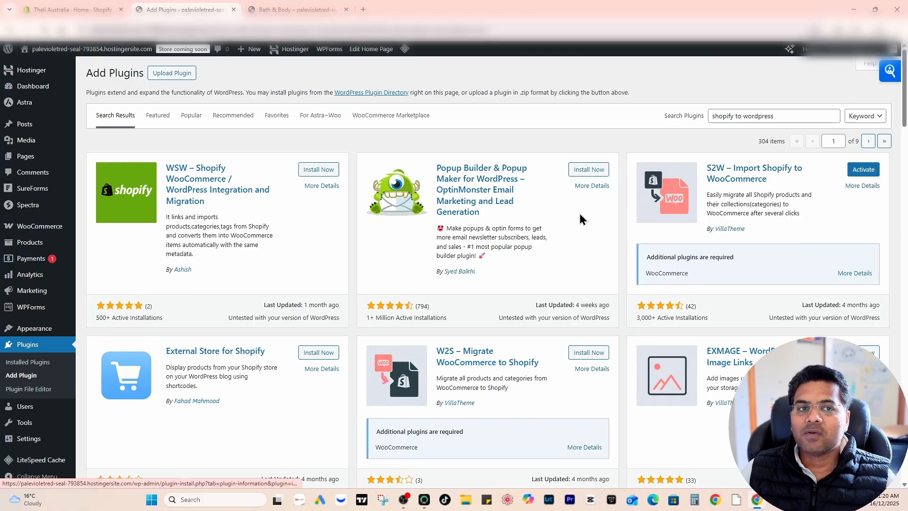
{"action": "left_click", "coordinate": [862, 170]}
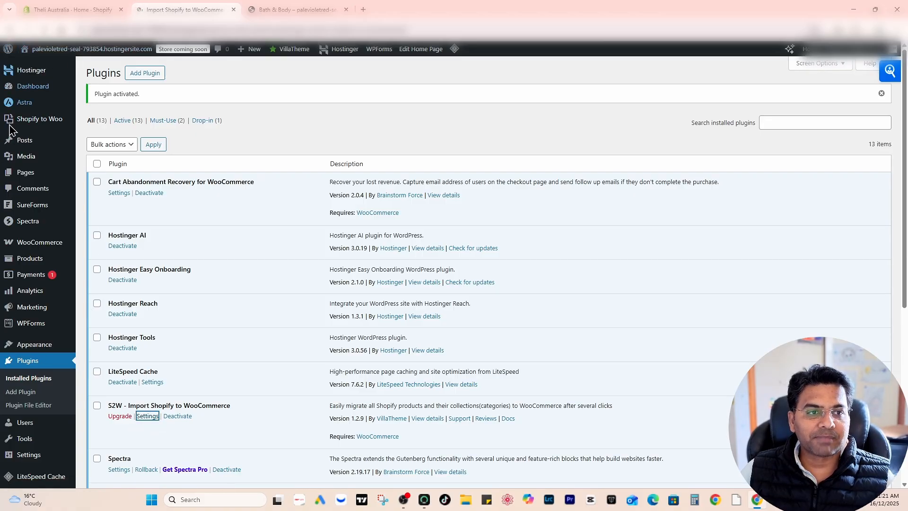
- Check the S2W plugin's required store address and copy the store's 7b16a6.myshopify.com domain from Shopify's domain settings
{"action": "scroll", "coordinate": [558, 299], "scroll_direction": "down", "scroll_amount": 2}
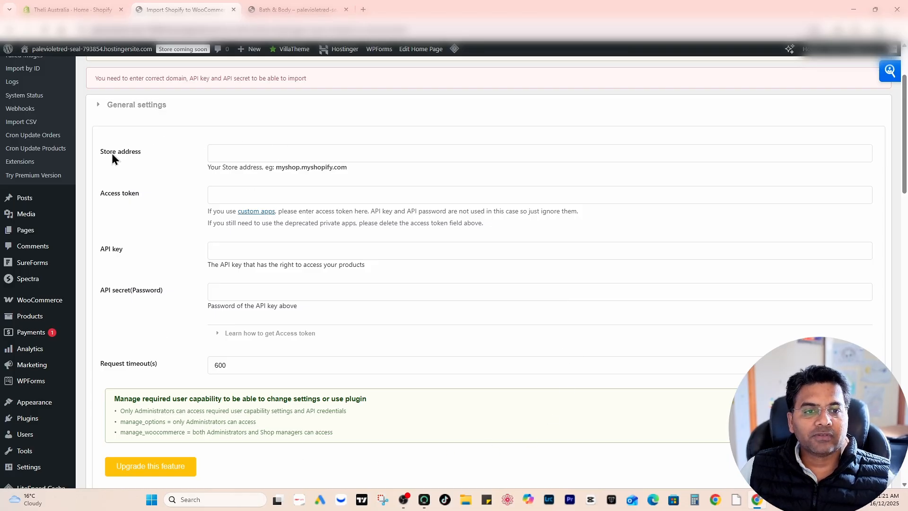
{"action": "left_click_drag", "start_coordinate": [94, 154], "coordinate": [156, 156]}
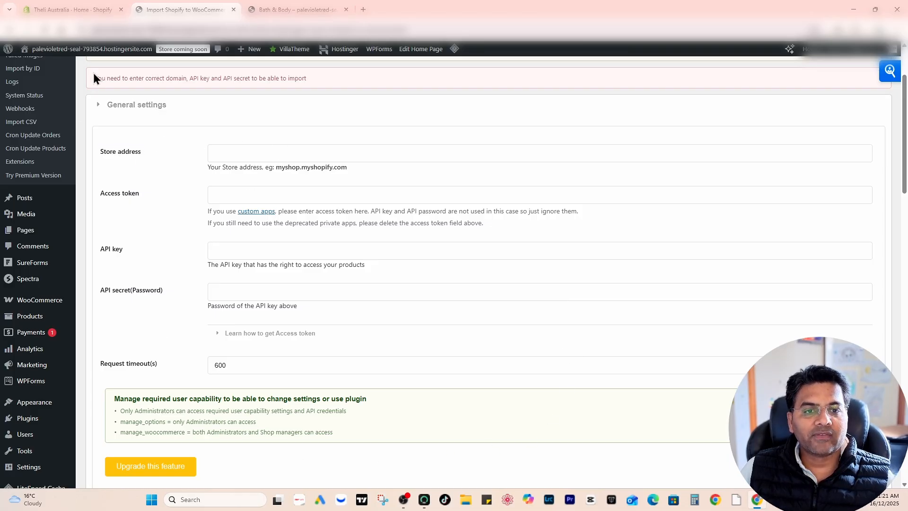
{"action": "left_click", "coordinate": [71, 10]}
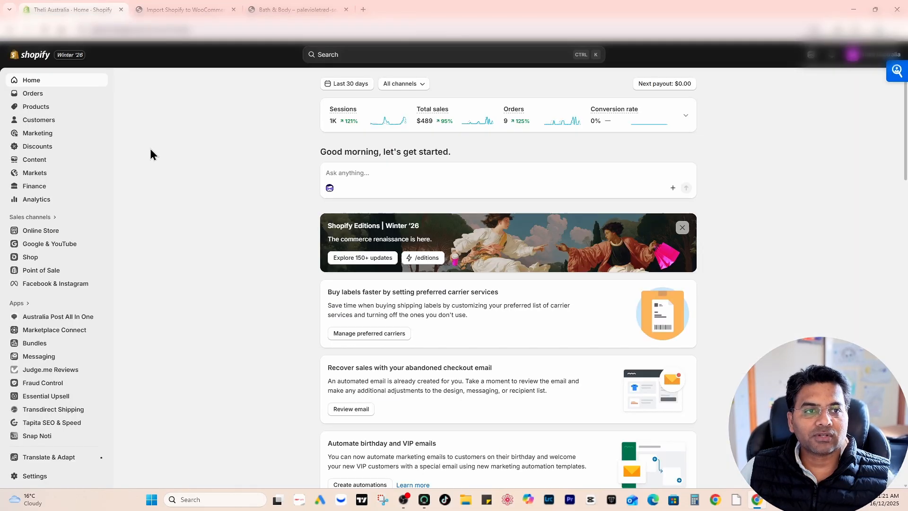
{"action": "left_click", "coordinate": [35, 477]}
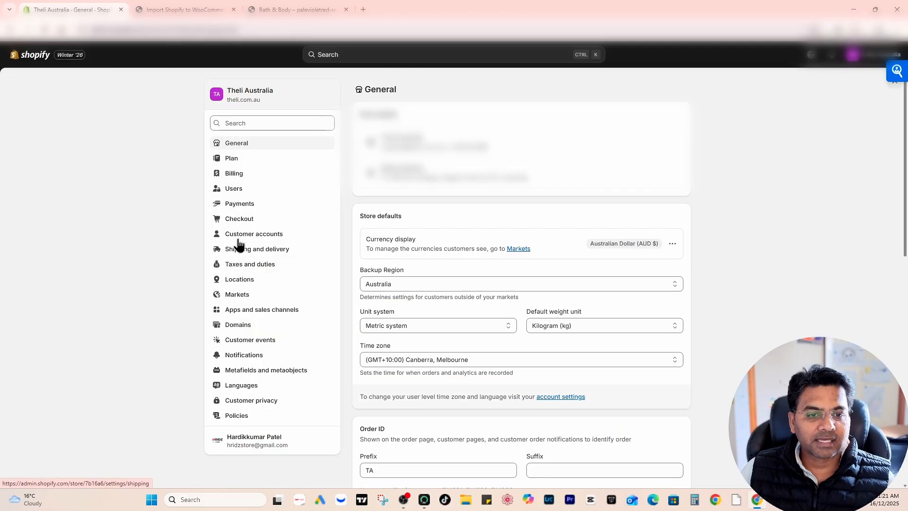
{"action": "left_click", "coordinate": [238, 324]}
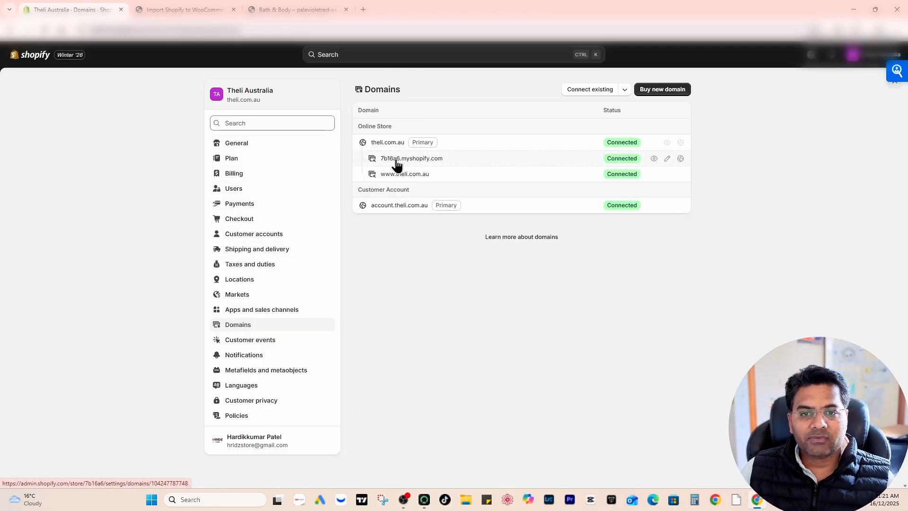
{"action": "left_click_drag", "start_coordinate": [447, 161], "coordinate": [367, 158]}
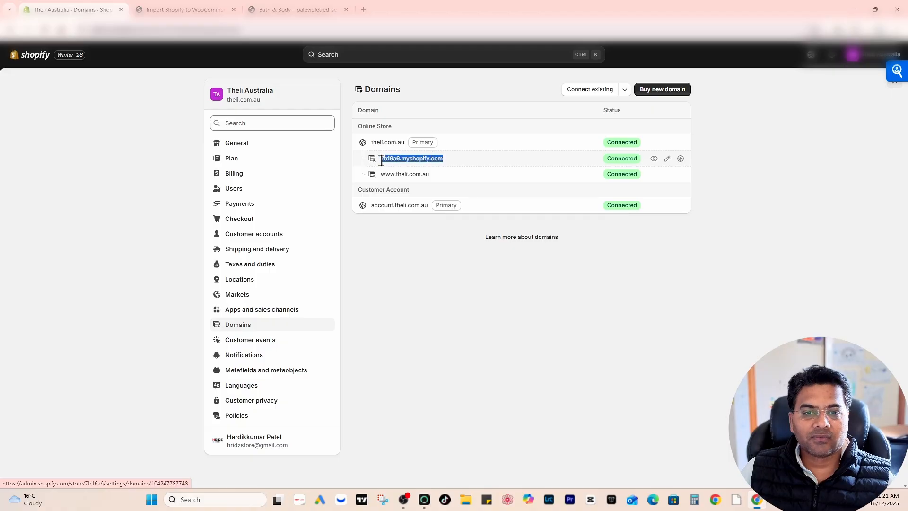
{"action": "left_click", "coordinate": [397, 164]}
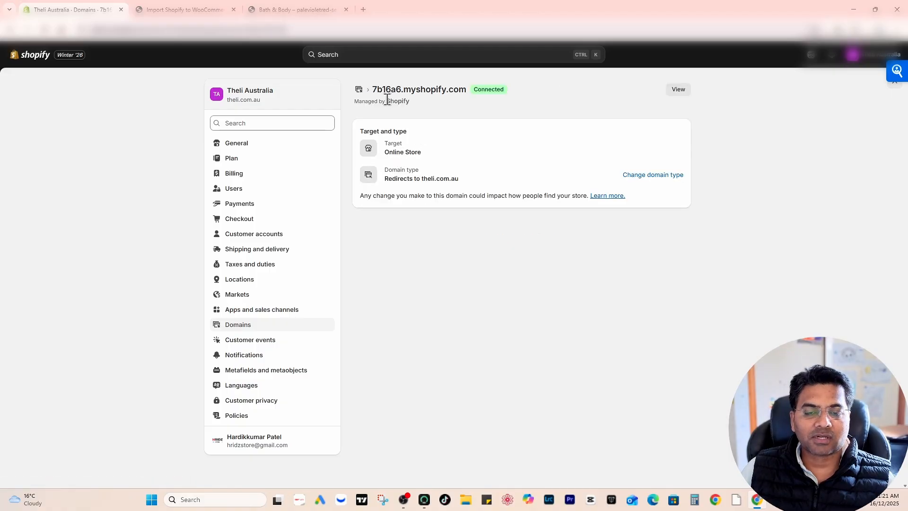
{"action": "triple_click", "coordinate": [403, 90]}
{"action": "key", "text": "ctrl+c"}
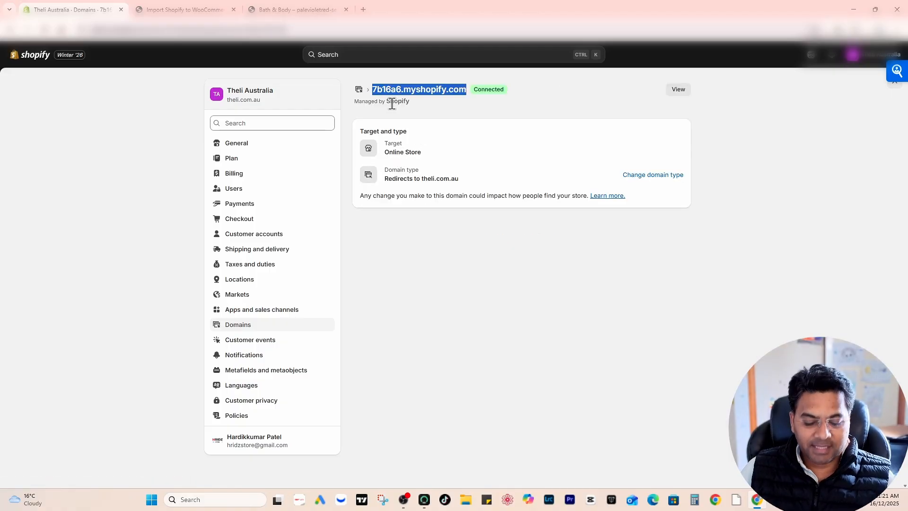
- Return to the S2W general settings in WordPress and enter 7b16a6.myshopify.com as the store address
{"action": "left_click", "coordinate": [218, 11]}
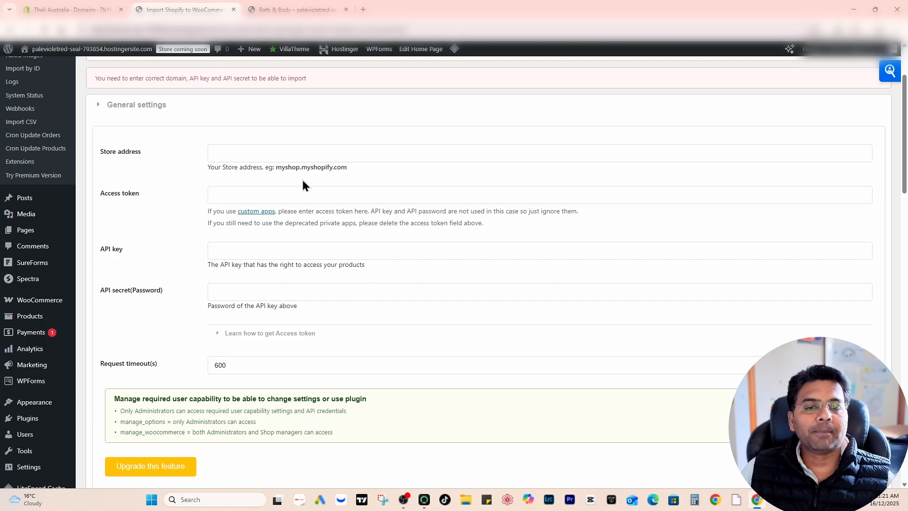
{"action": "left_click", "coordinate": [293, 152]}
{"action": "key", "text": "ctrl+v"}
{"action": "left_click", "coordinate": [285, 192]}
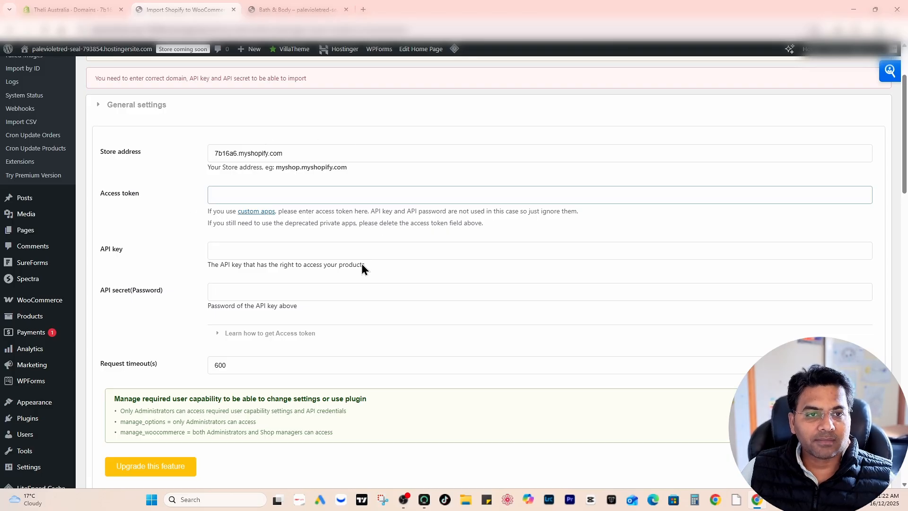
{"action": "scroll", "coordinate": [360, 265], "scroll_direction": "up", "scroll_amount": 2}
{"action": "scroll", "coordinate": [358, 260], "scroll_direction": "down", "scroll_amount": 1}
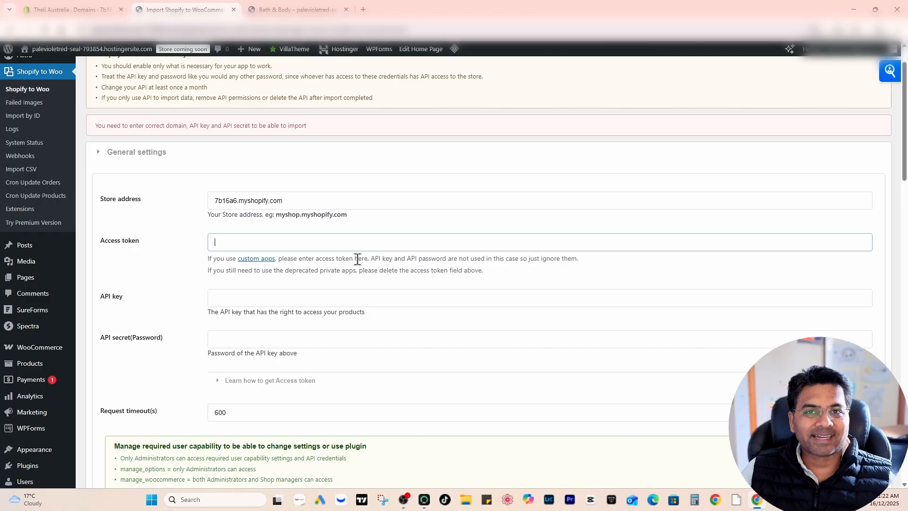
{"action": "scroll", "coordinate": [358, 259], "scroll_direction": "down", "scroll_amount": 1}
- Go back to the Shopify admin, open the app development settings, and briefly try the Dev Dashboard option
{"action": "left_click", "coordinate": [96, 10]}
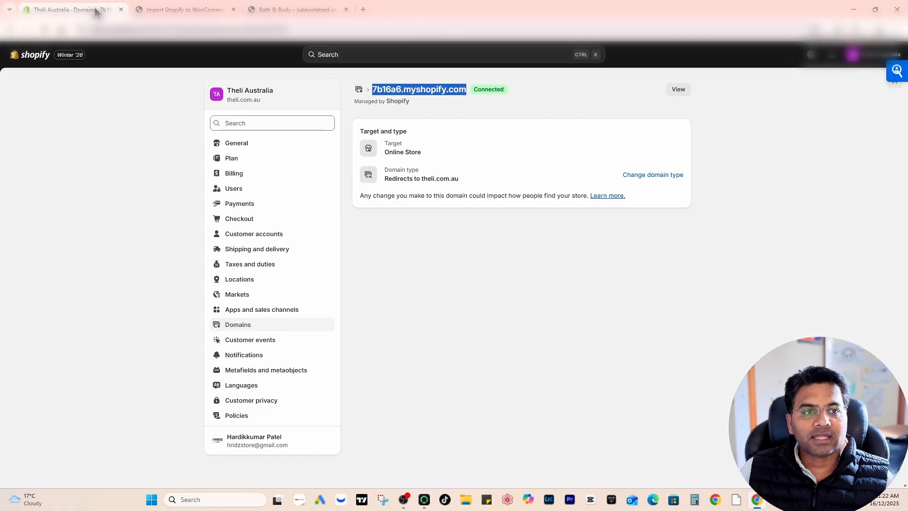
{"action": "left_click", "coordinate": [272, 314]}
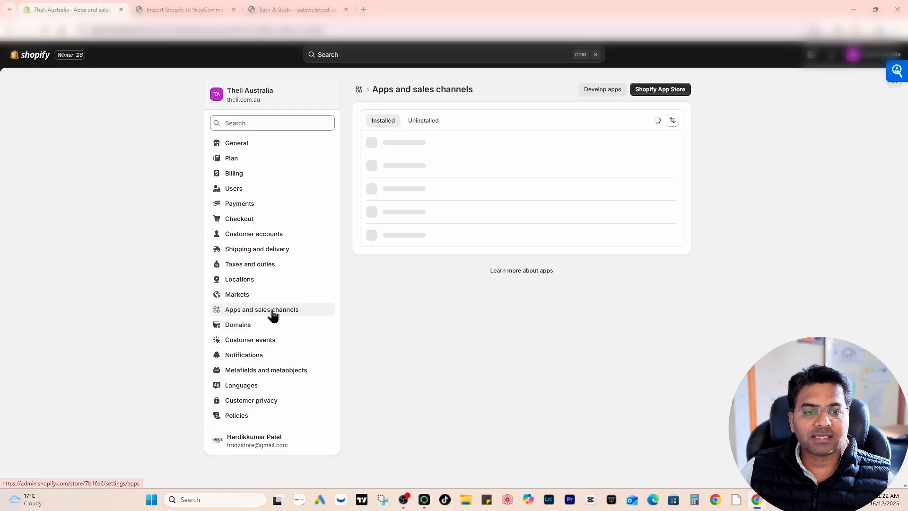
{"action": "left_click", "coordinate": [611, 89]}
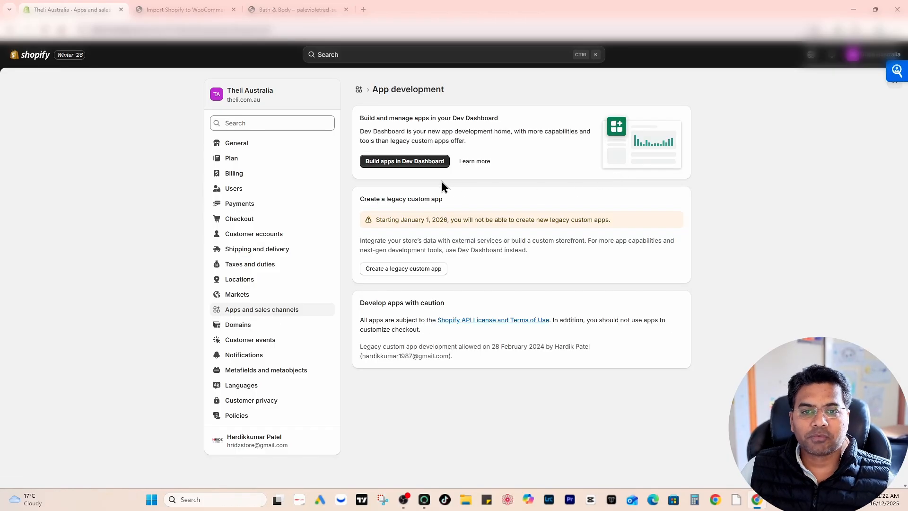
{"action": "left_click", "coordinate": [419, 163]}
{"action": "left_click", "coordinate": [233, 9]}
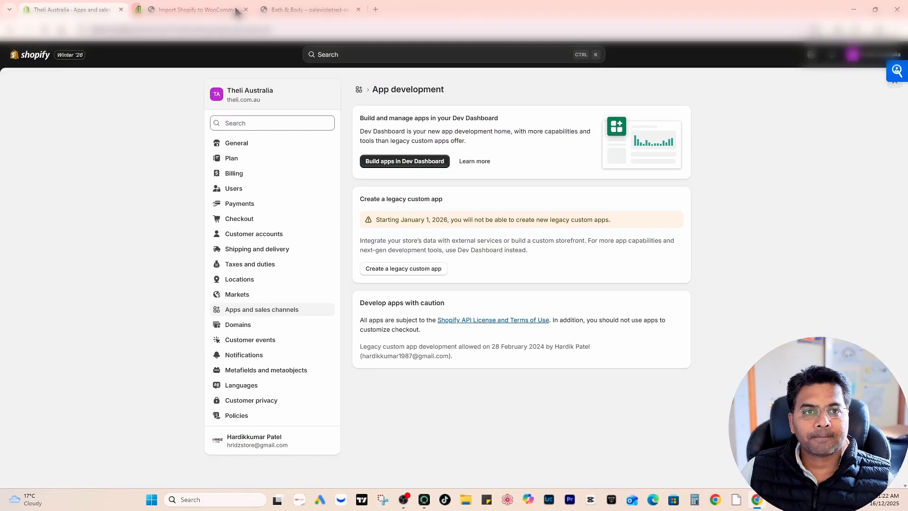
- Create a legacy custom app named S2W
{"action": "left_click", "coordinate": [426, 272]}
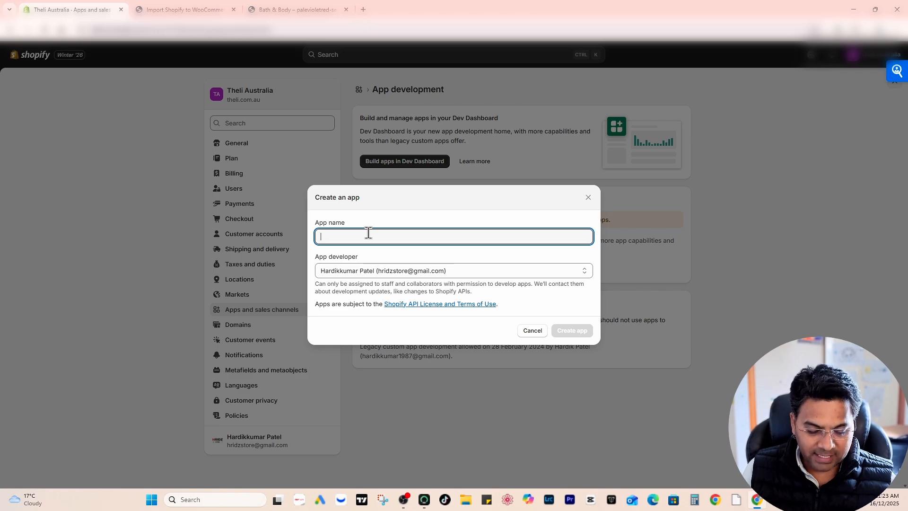
{"action": "type", "text": "S"}
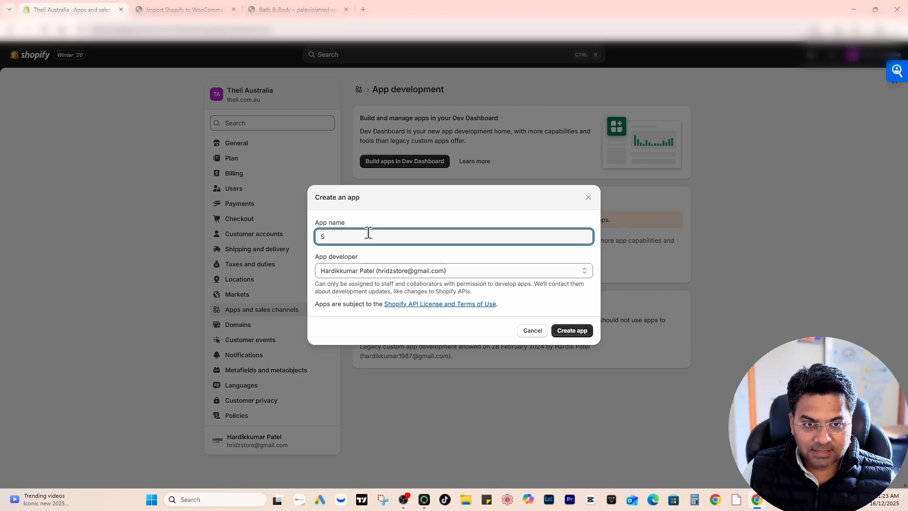
{"action": "type", "text": "2W"}
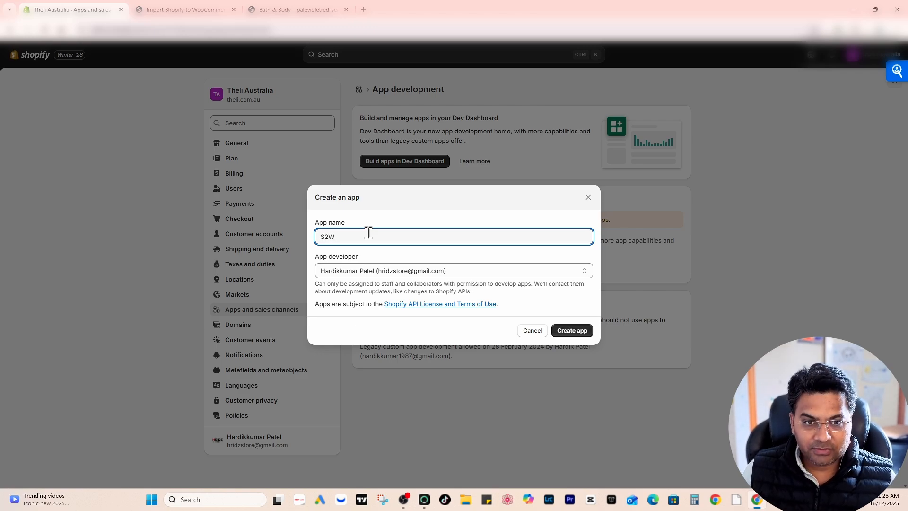
{"action": "left_click", "coordinate": [559, 331]}
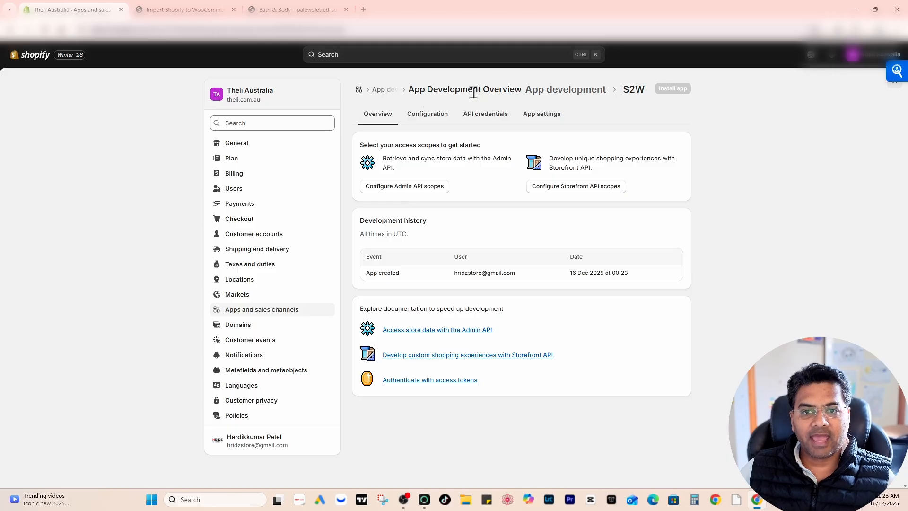
- In the S2W app's Admin API integration, grant the write and read scopes for products and product listings
{"action": "left_click", "coordinate": [434, 114]}
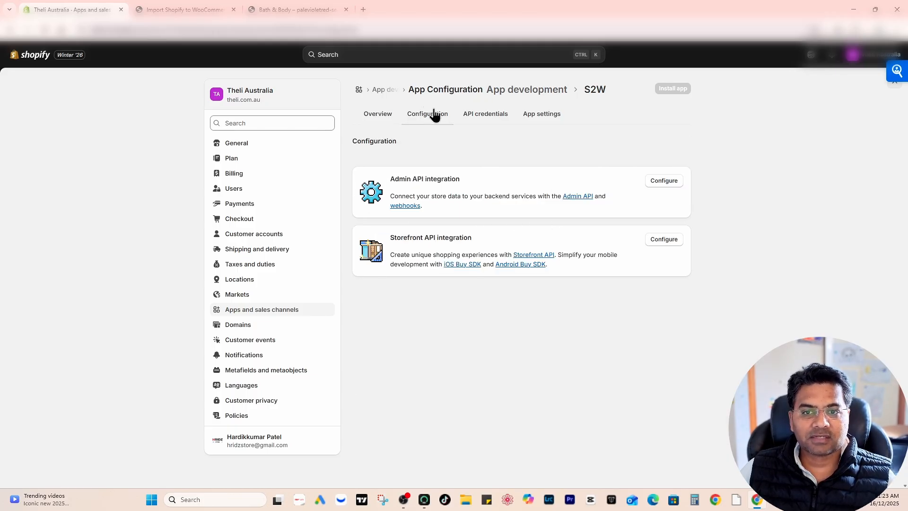
{"action": "left_click", "coordinate": [664, 181]}
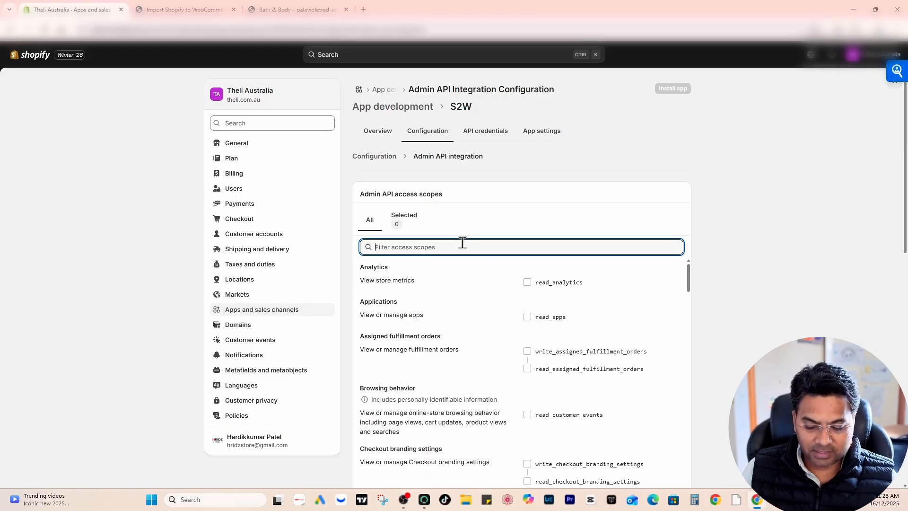
{"action": "type", "text": "product"}
{"action": "scroll", "coordinate": [530, 254], "scroll_direction": "down", "scroll_amount": 3}
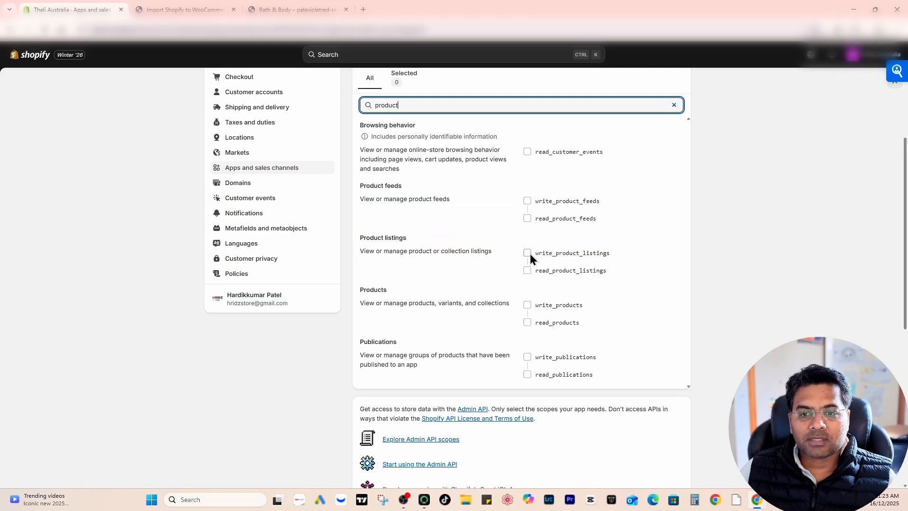
{"action": "left_click", "coordinate": [527, 305]}
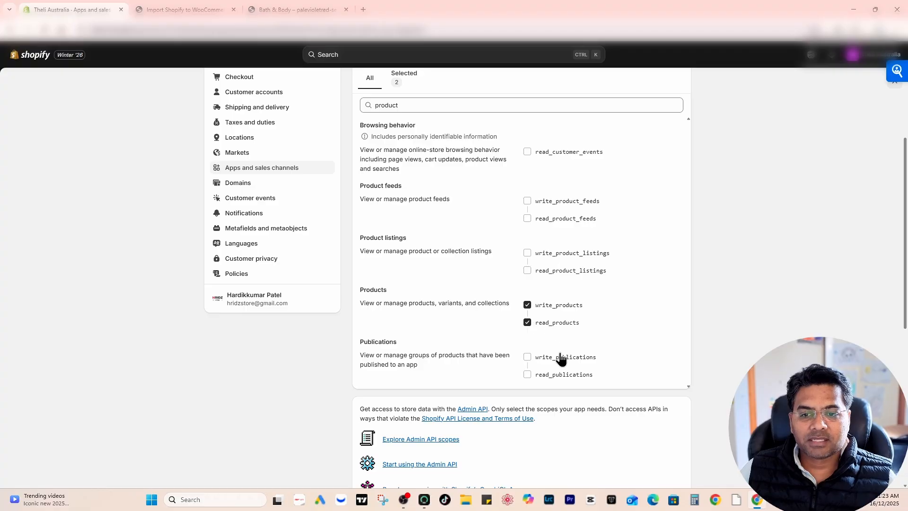
{"action": "left_click", "coordinate": [527, 252]}
{"action": "scroll", "coordinate": [470, 228], "scroll_direction": "up", "scroll_amount": 1}
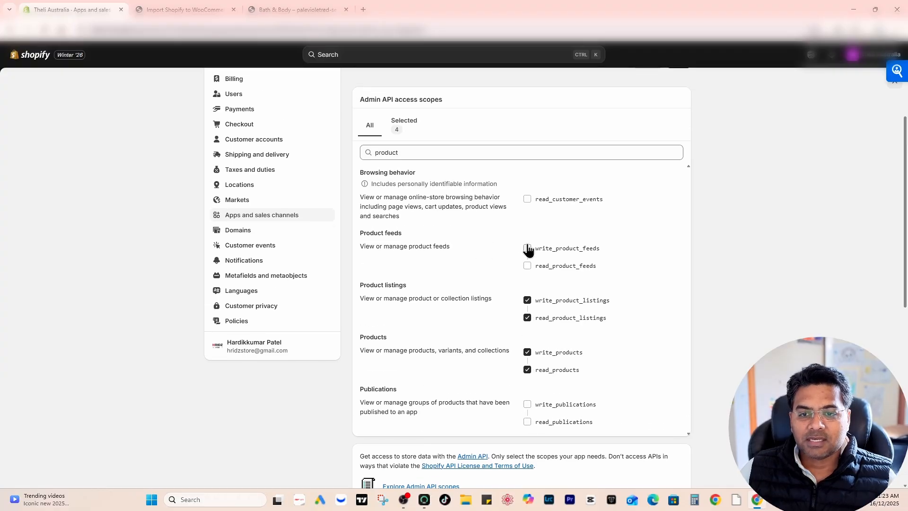
- Filter the access scopes by "custom", grant write_customers and read_customers, and save the Admin API configuration
{"action": "triple_click", "coordinate": [443, 152]}
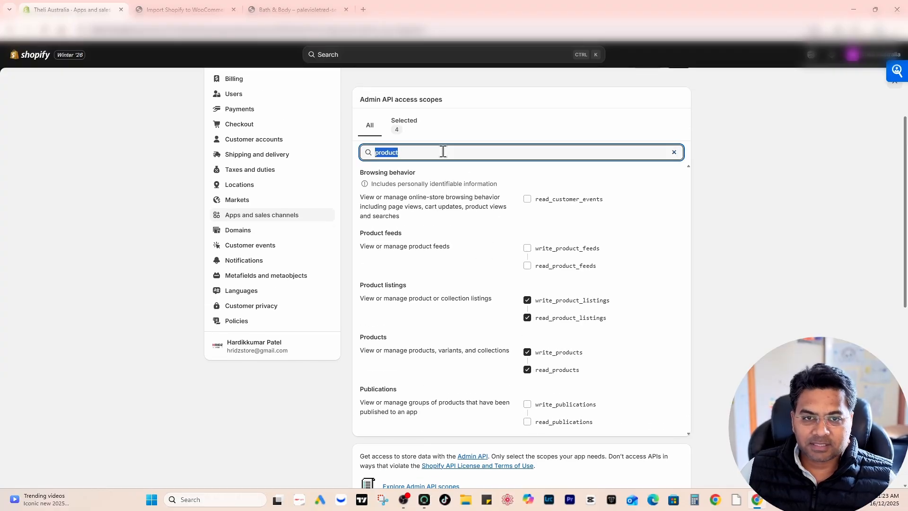
{"action": "type", "text": "custom"}
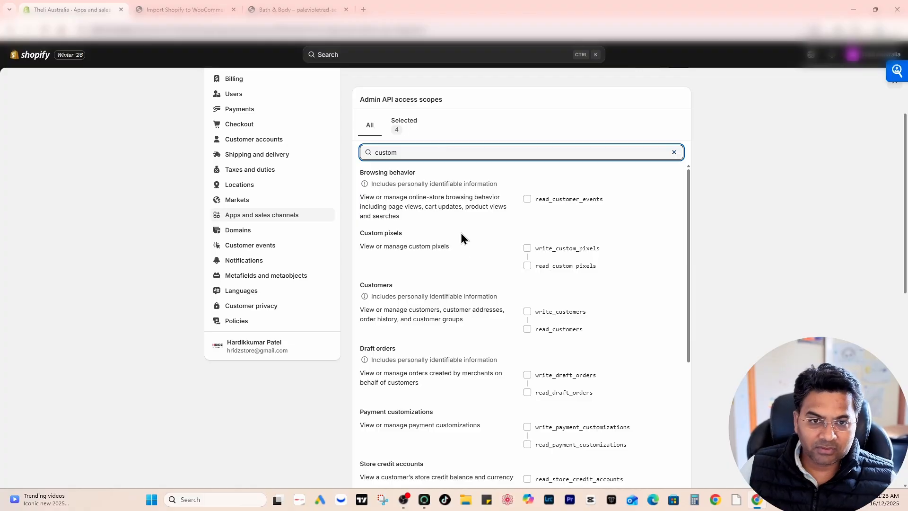
{"action": "left_click", "coordinate": [527, 311]}
{"action": "left_click", "coordinate": [184, 10]}
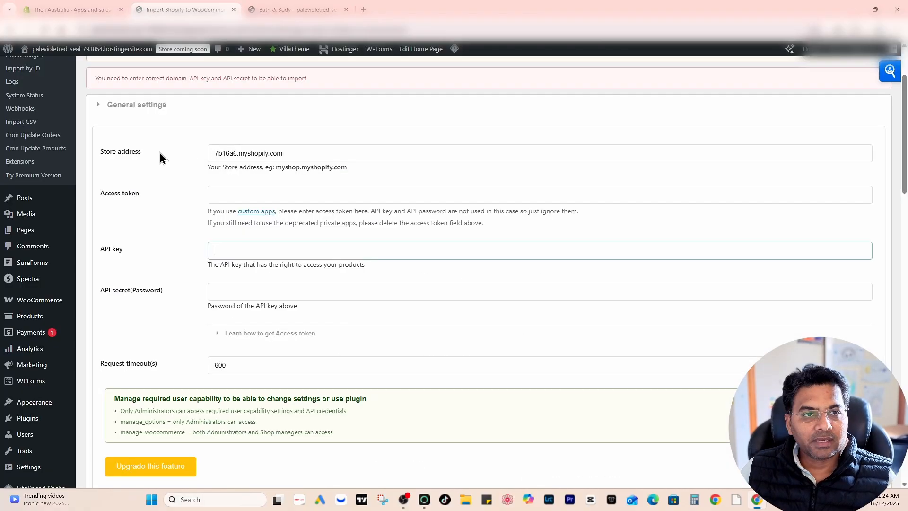
{"action": "left_click", "coordinate": [55, 9]}
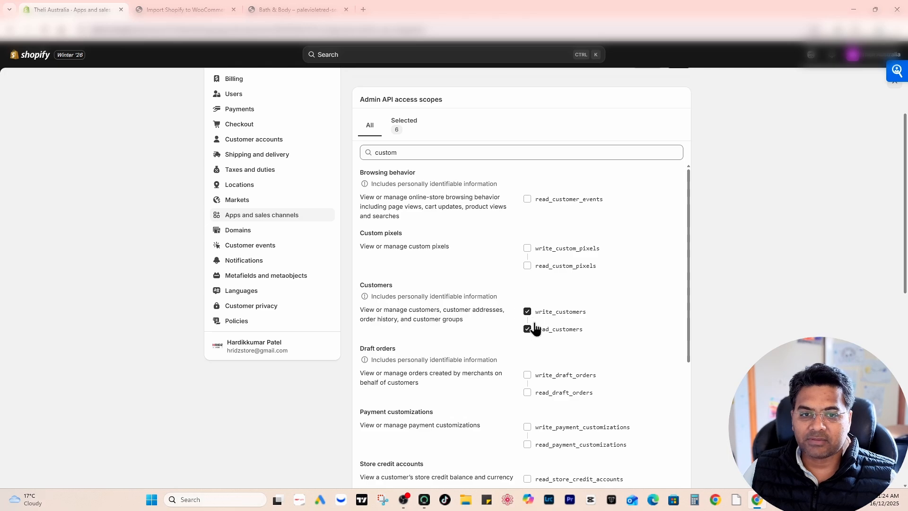
{"action": "scroll", "coordinate": [489, 320], "scroll_direction": "down", "scroll_amount": 3}
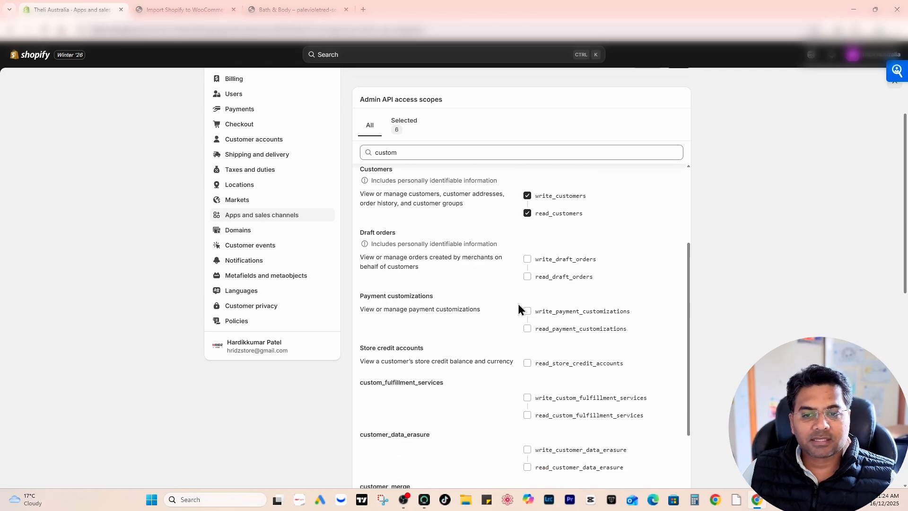
{"action": "scroll", "coordinate": [520, 305], "scroll_direction": "down", "scroll_amount": 6}
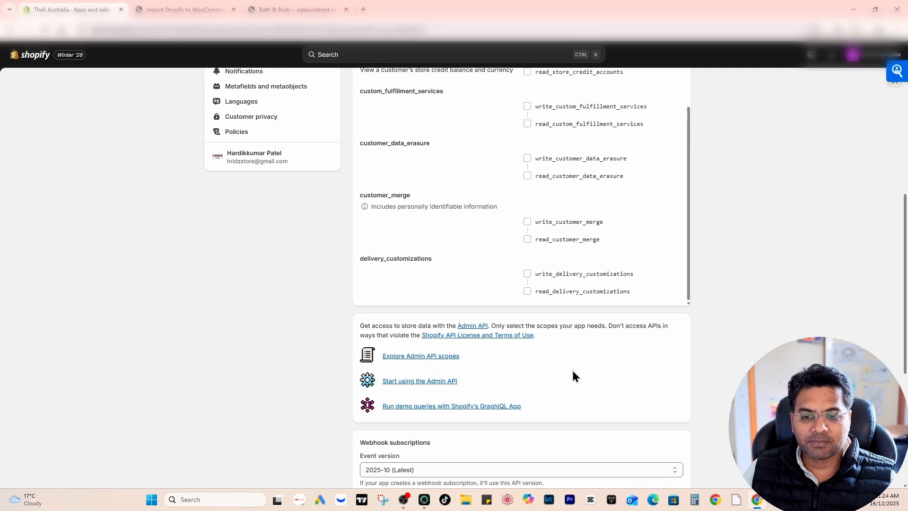
{"action": "scroll", "coordinate": [573, 375], "scroll_direction": "up", "scroll_amount": 6}
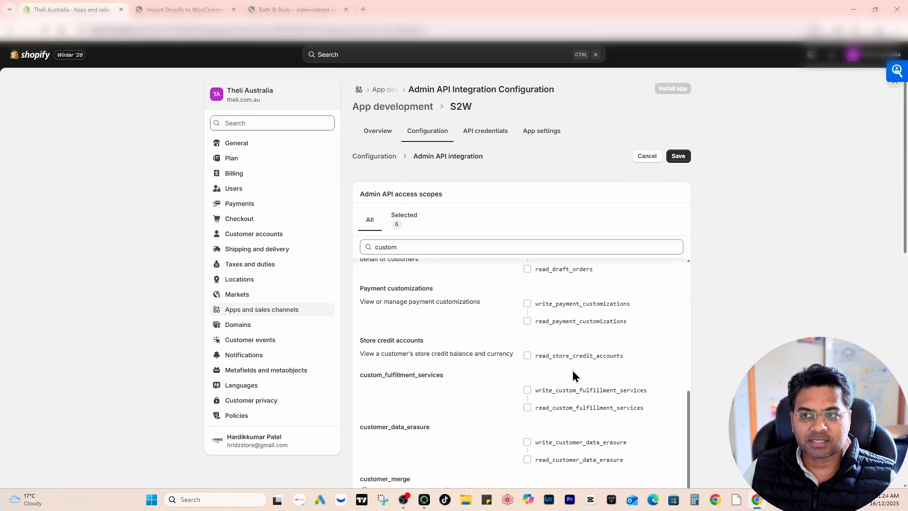
{"action": "left_click", "coordinate": [679, 157]}
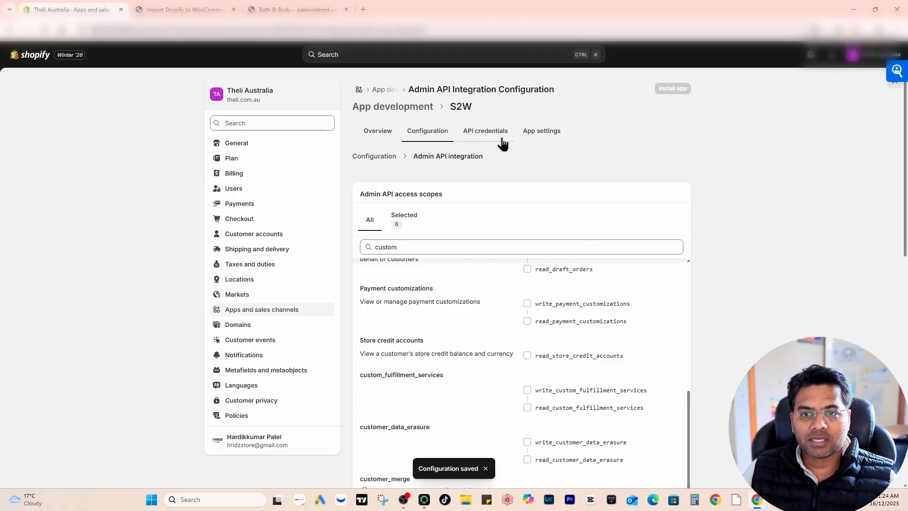
- Install the S2W app from its API credentials and reveal the Admin API access token
{"action": "left_click", "coordinate": [478, 131]}
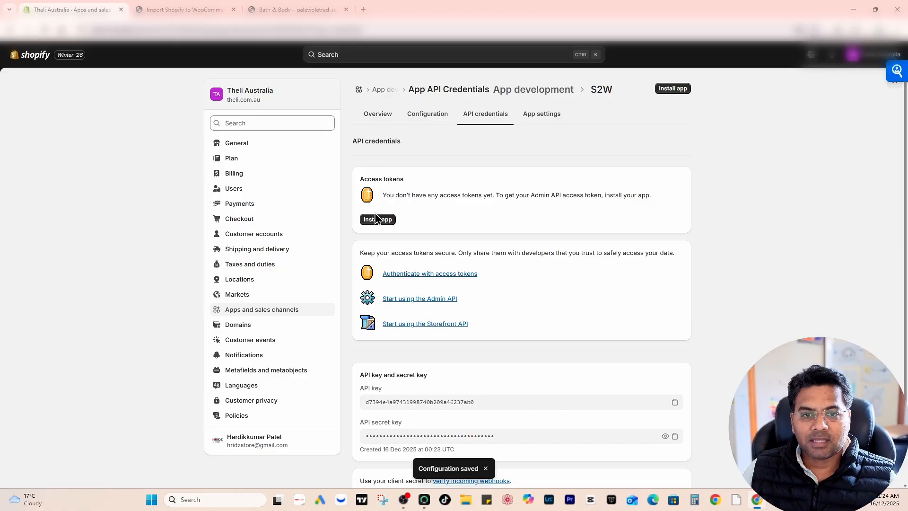
{"action": "left_click", "coordinate": [373, 224]}
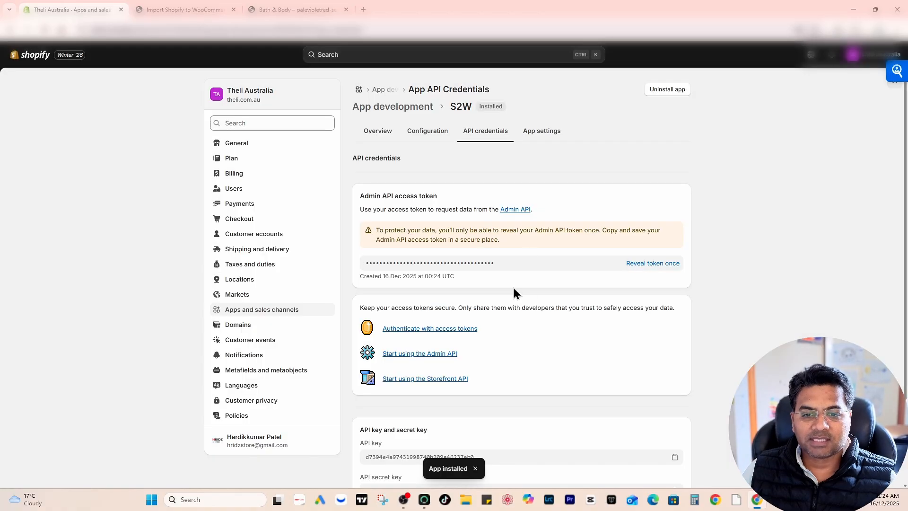
{"action": "left_click", "coordinate": [646, 268]}
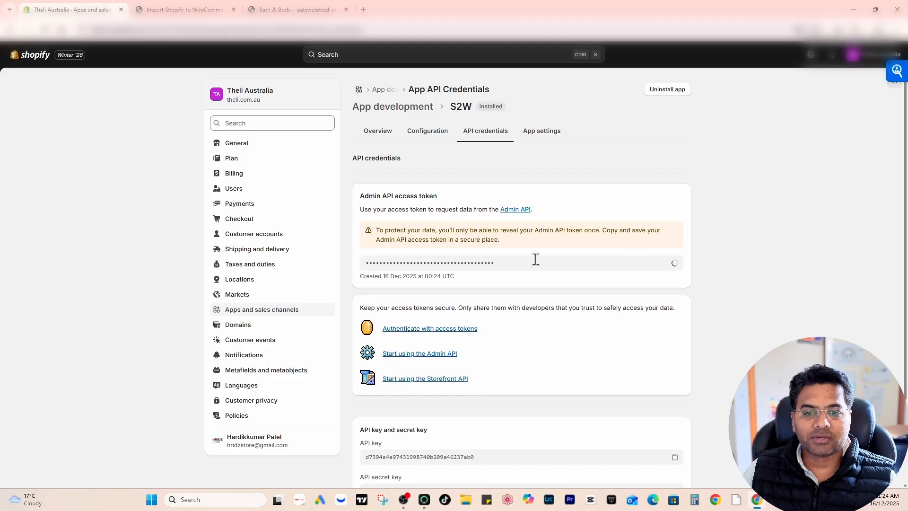
- Copy the S2W app's Admin API access token from Shopify and paste it into the import plugin's access token field
{"action": "left_click", "coordinate": [675, 267]}
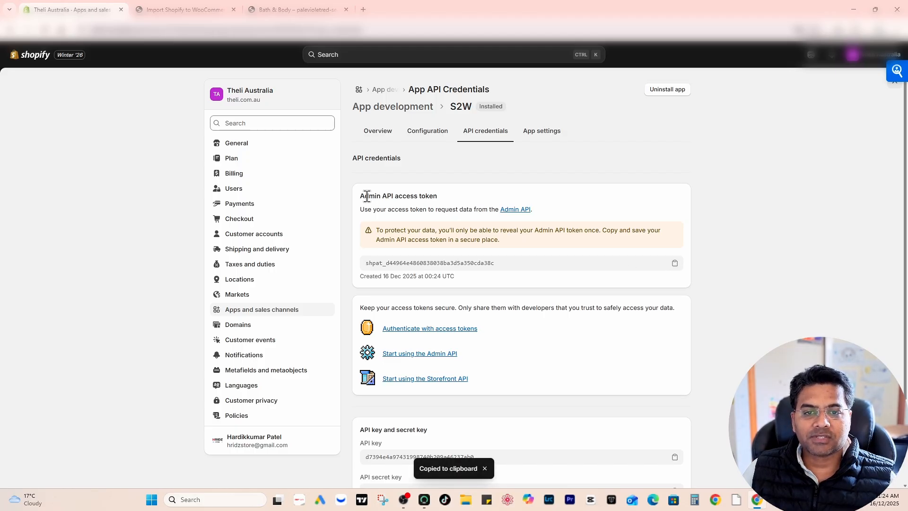
{"action": "left_click", "coordinate": [184, 5]}
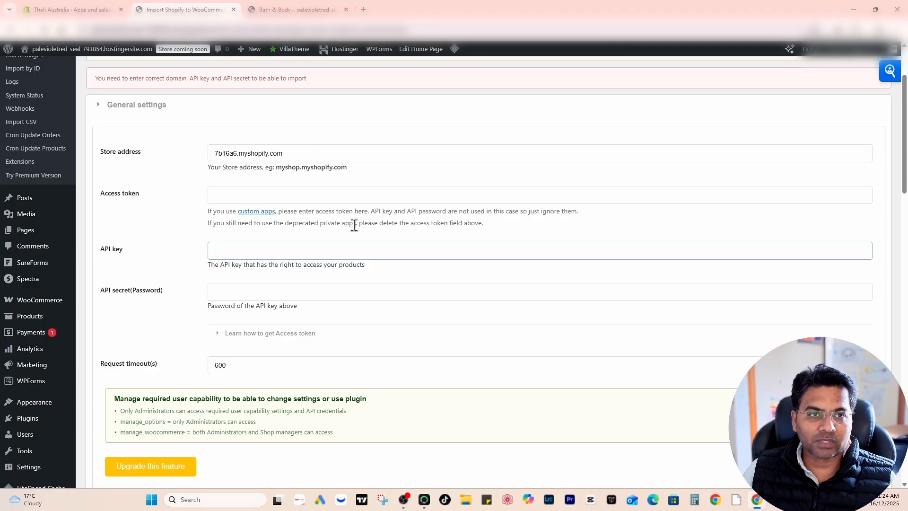
{"action": "left_click", "coordinate": [212, 195]}
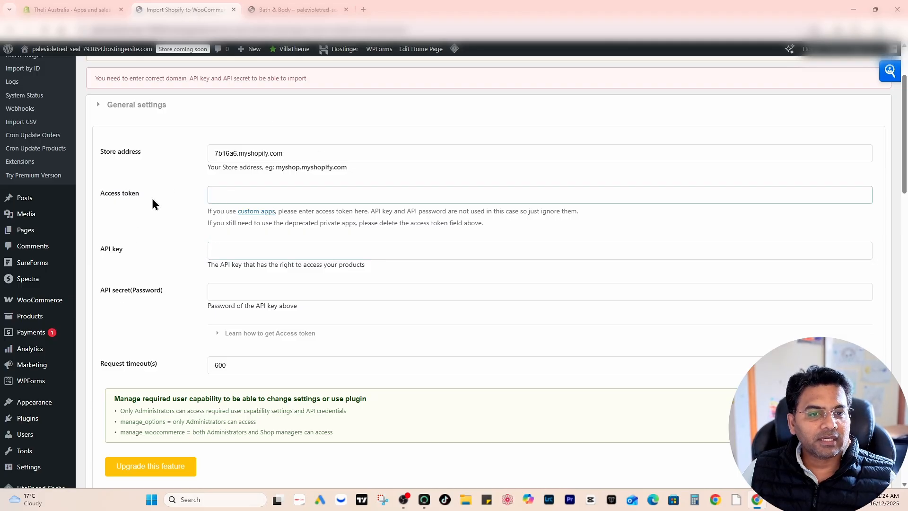
{"action": "key", "text": "ctrl+v"}
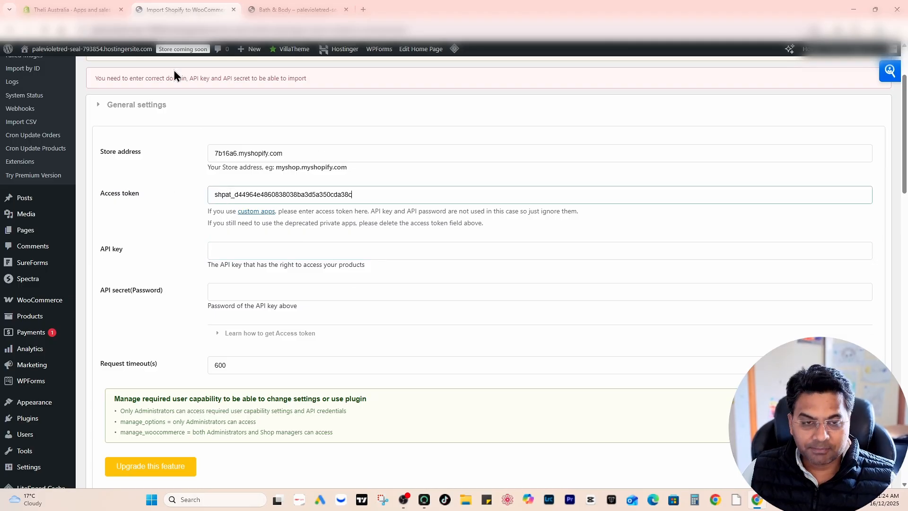
- Copy the S2W app's API key from Shopify and return to the import plugin's general settings
{"action": "left_click", "coordinate": [75, 6]}
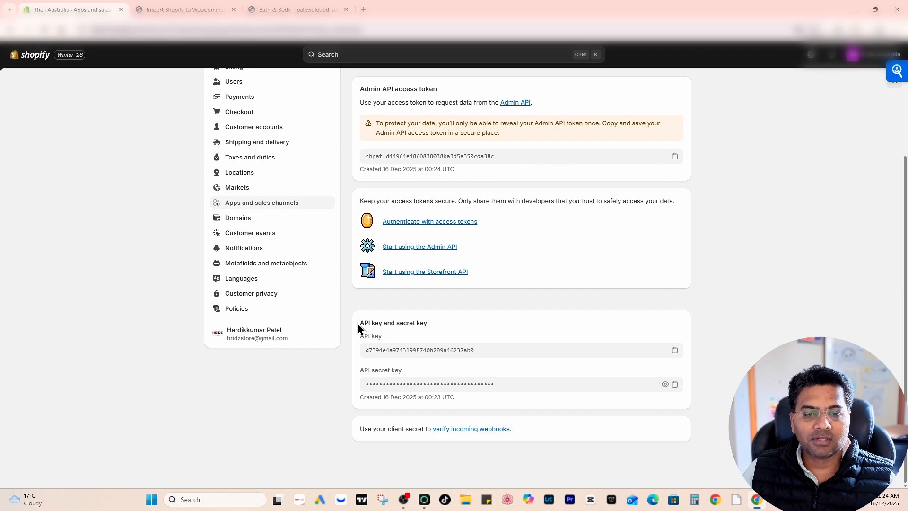
{"action": "left_click_drag", "start_coordinate": [360, 323], "coordinate": [416, 323]}
{"action": "left_click", "coordinate": [372, 344]}
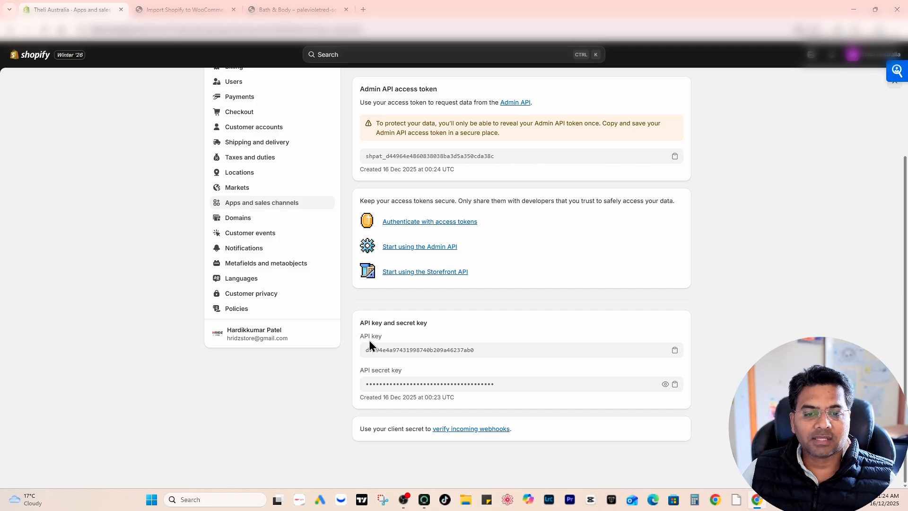
{"action": "left_click", "coordinate": [675, 352]}
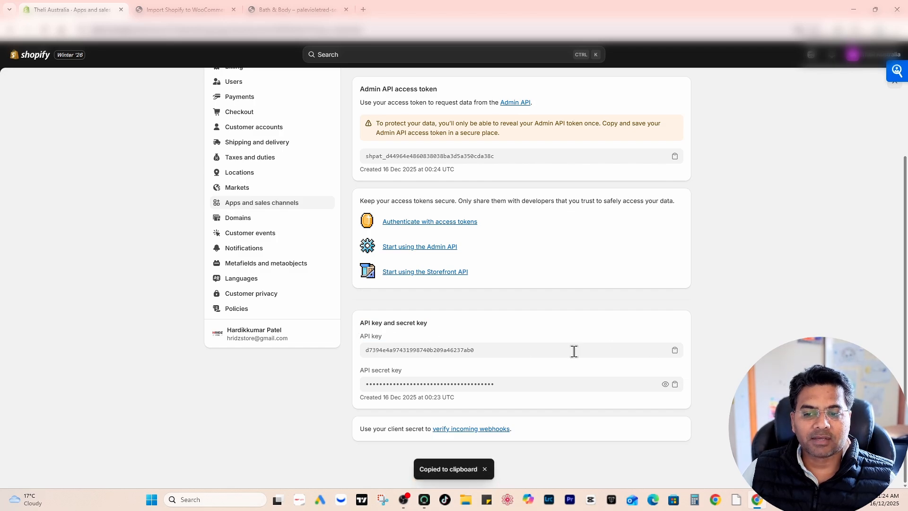
{"action": "left_click", "coordinate": [222, 8]}
{"action": "scroll", "coordinate": [189, 227], "scroll_direction": "up", "scroll_amount": 2}
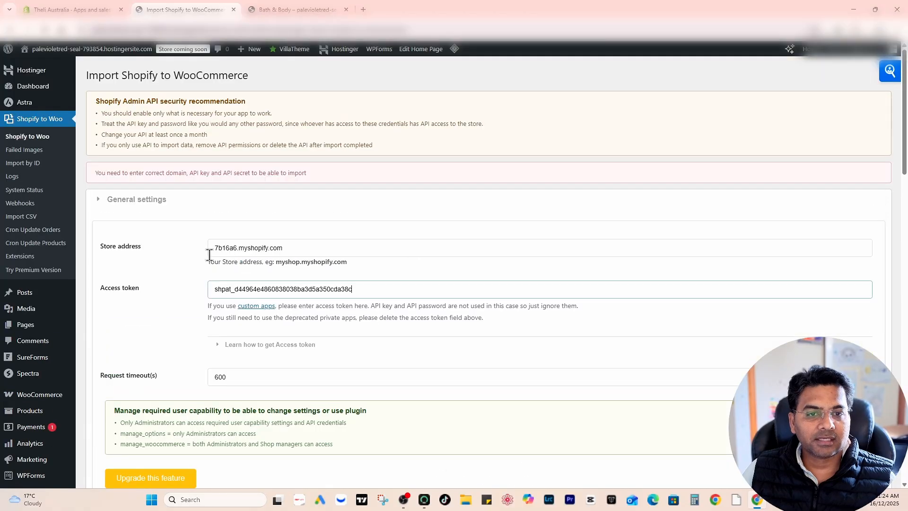
{"action": "left_click", "coordinate": [222, 344]}
{"action": "left_click", "coordinate": [219, 344]}
- Review the plugin's store address, access token and request timeout, as well as the products per ajax request setting
{"action": "scroll", "coordinate": [189, 283], "scroll_direction": "down", "scroll_amount": 1}
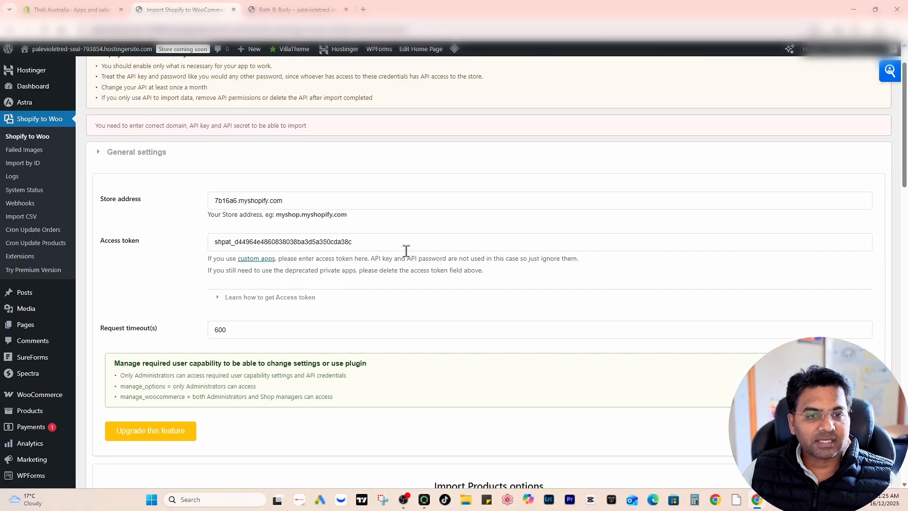
{"action": "scroll", "coordinate": [221, 373], "scroll_direction": "down", "scroll_amount": 4}
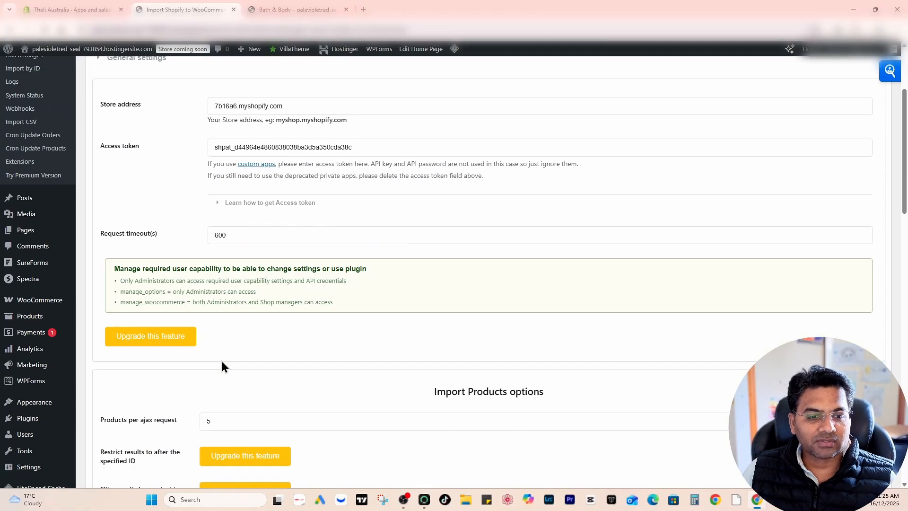
{"action": "scroll", "coordinate": [226, 359], "scroll_direction": "up", "scroll_amount": 1}
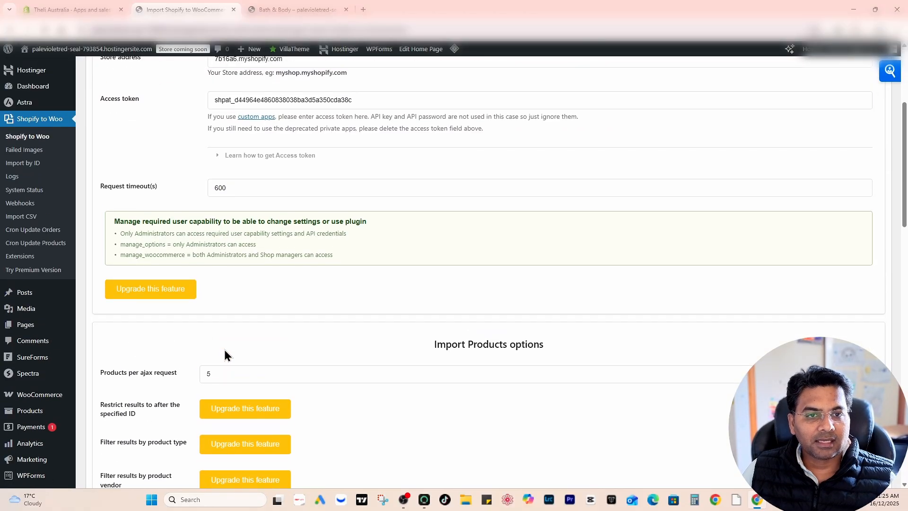
{"action": "left_click", "coordinate": [237, 188]}
{"action": "scroll", "coordinate": [236, 189], "scroll_direction": "up", "scroll_amount": 3}
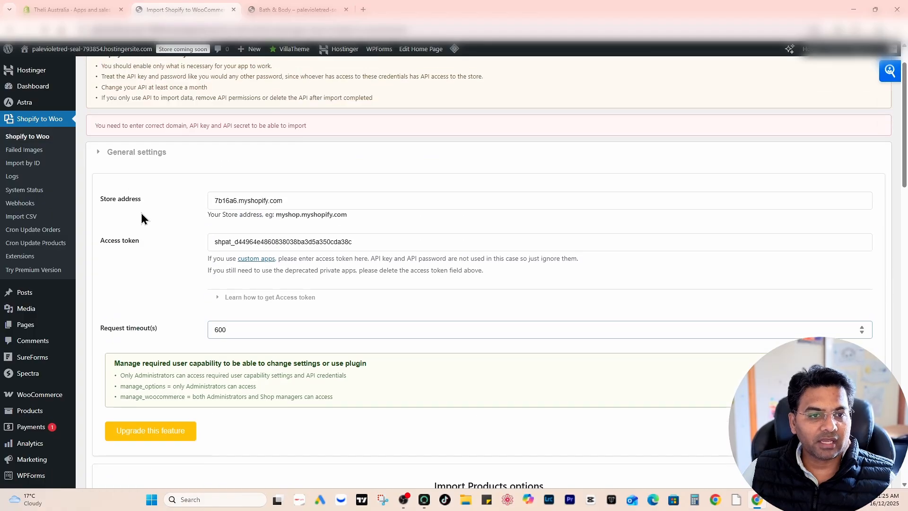
{"action": "scroll", "coordinate": [311, 268], "scroll_direction": "down", "scroll_amount": 10}
{"action": "scroll", "coordinate": [312, 272], "scroll_direction": "up", "scroll_amount": 4}
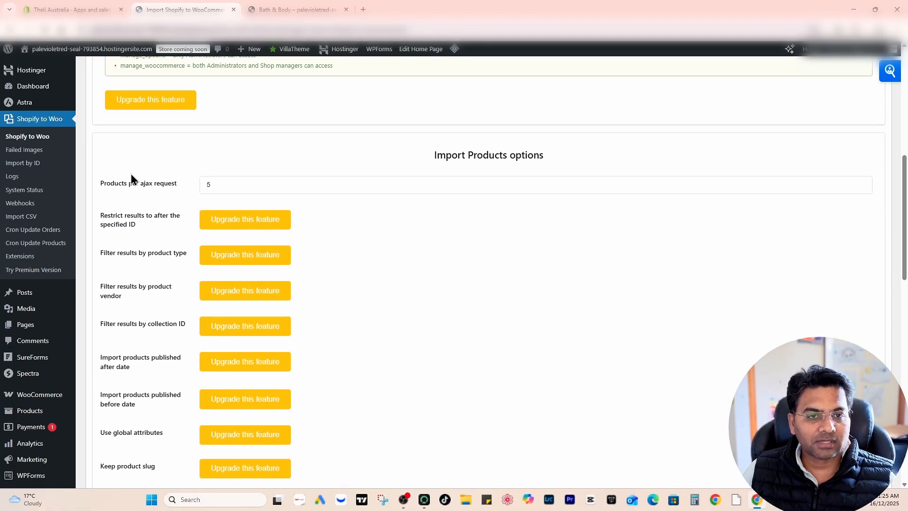
{"action": "left_click_drag", "start_coordinate": [214, 185], "coordinate": [184, 189]}
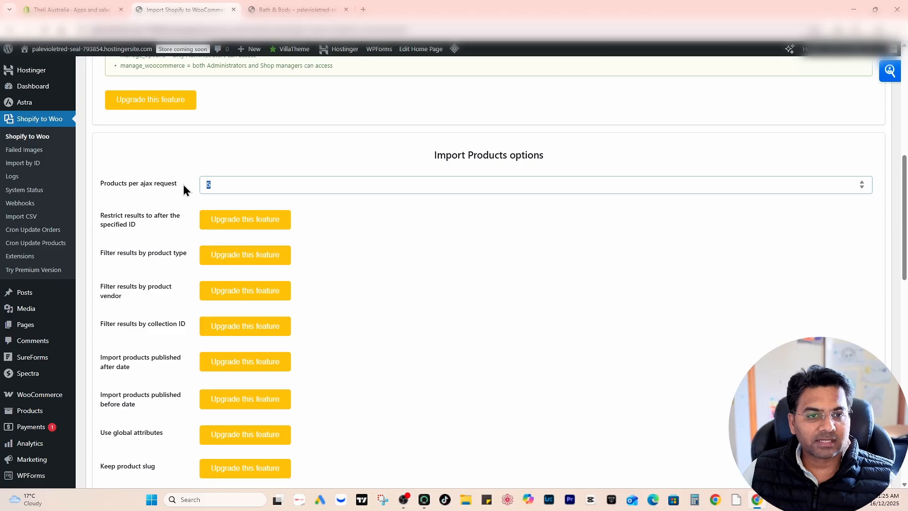
{"action": "scroll", "coordinate": [316, 169], "scroll_direction": "down", "scroll_amount": 6}
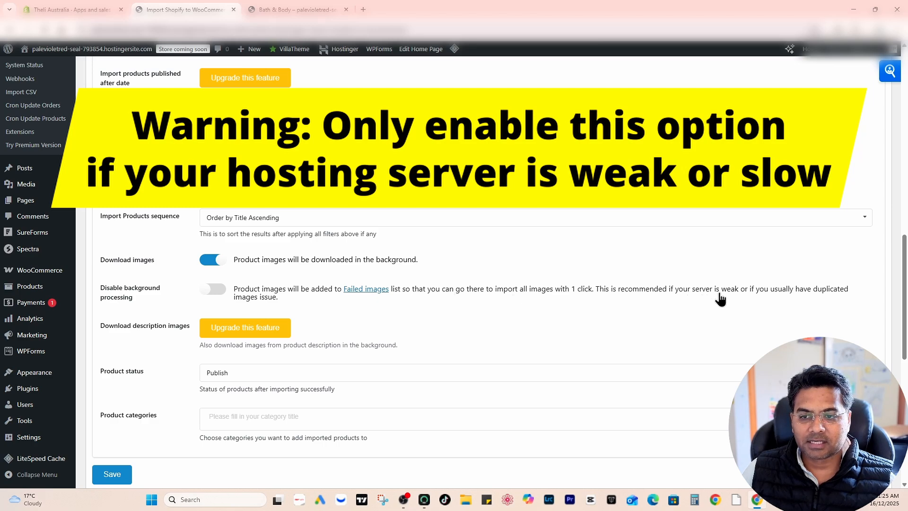
- Turn on Disable background processing for product images, leave the product categories empty, and save the plugin settings
{"action": "left_click", "coordinate": [217, 290]}
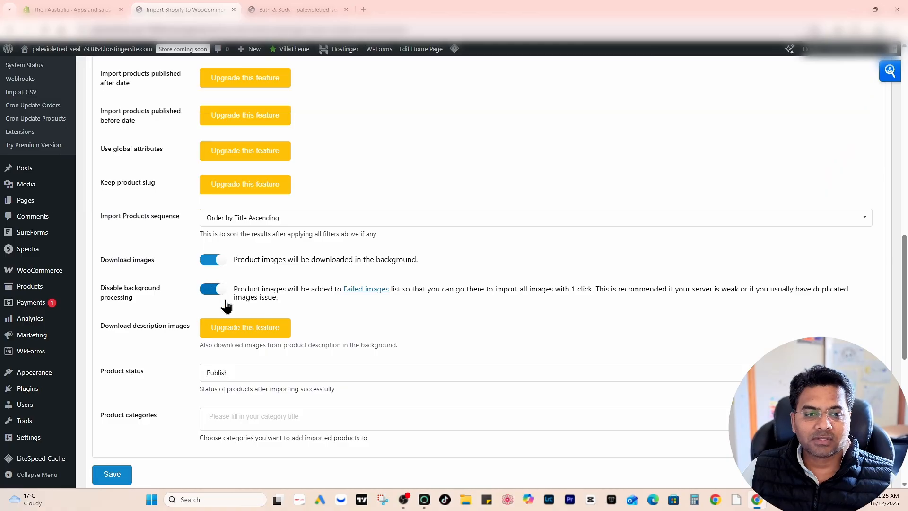
{"action": "scroll", "coordinate": [109, 329], "scroll_direction": "down", "scroll_amount": 1}
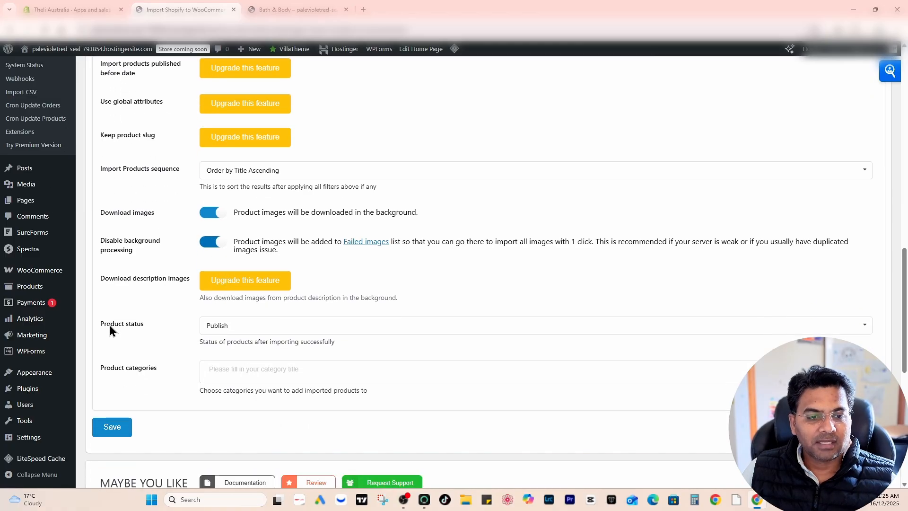
{"action": "left_click", "coordinate": [237, 374]}
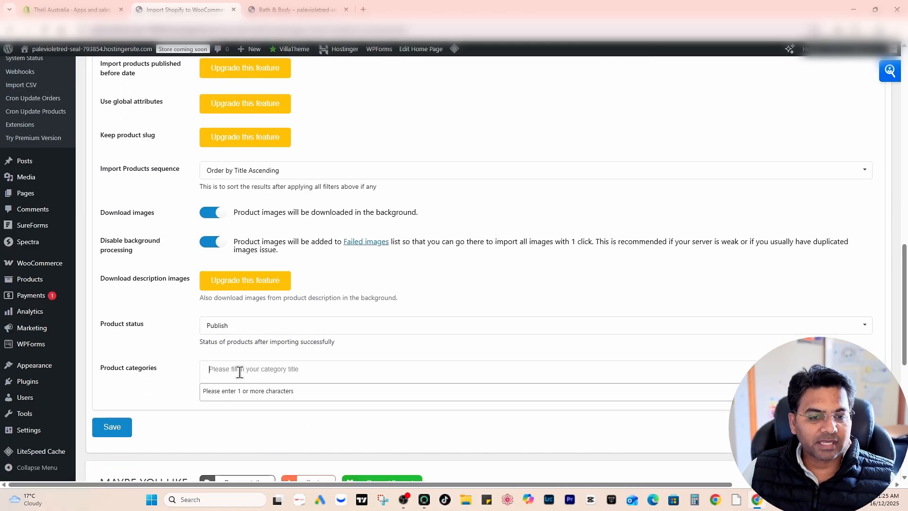
{"action": "left_click", "coordinate": [172, 392]}
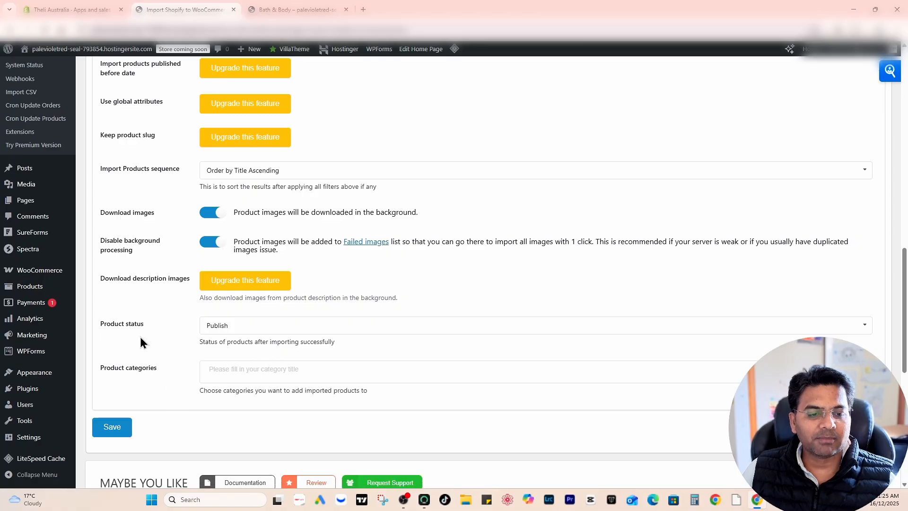
{"action": "scroll", "coordinate": [141, 338], "scroll_direction": "down", "scroll_amount": 4}
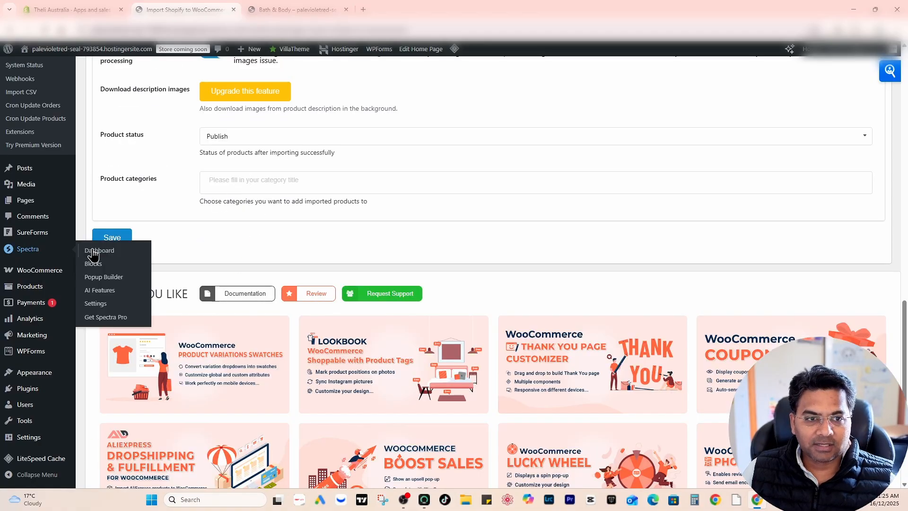
{"action": "left_click", "coordinate": [118, 236]}
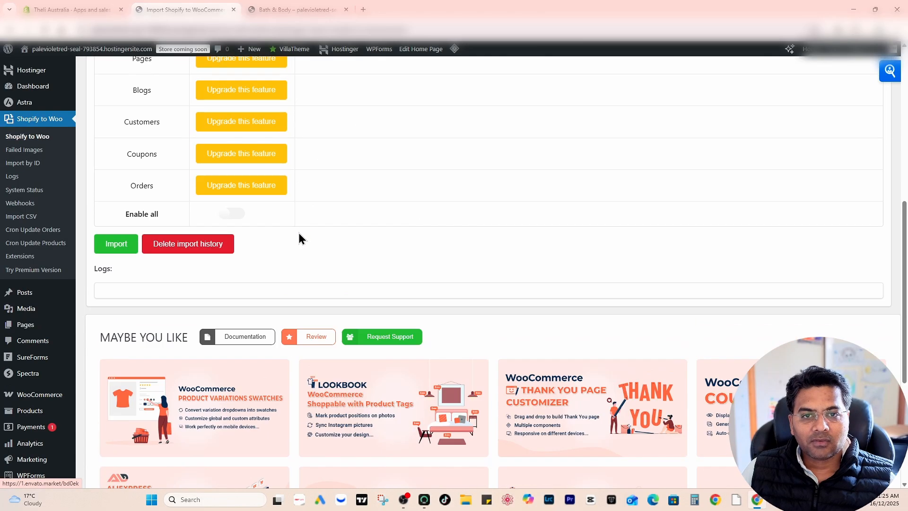
{"action": "scroll", "coordinate": [298, 223], "scroll_direction": "up", "scroll_amount": 6}
{"action": "scroll", "coordinate": [284, 231], "scroll_direction": "up", "scroll_amount": 1}
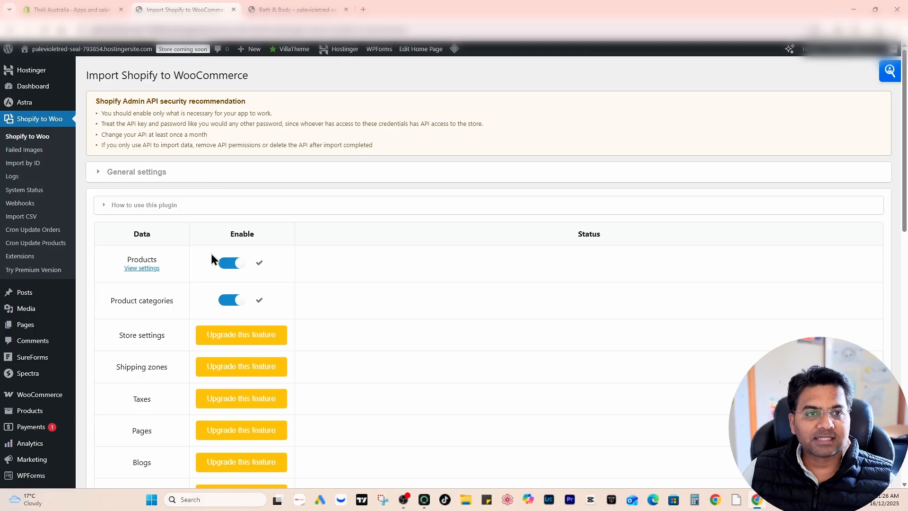
- Open the WooCommerce list of all products in a new browser tab and look through the existing items
{"action": "scroll", "coordinate": [72, 335], "scroll_direction": "down", "scroll_amount": 3}
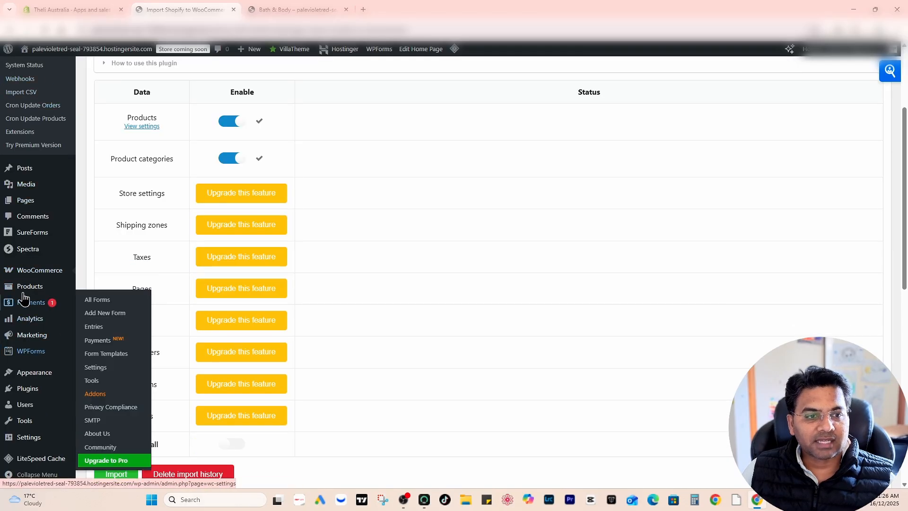
{"action": "mouse_move", "coordinate": [27, 292]}
{"action": "right_click", "coordinate": [102, 288]}
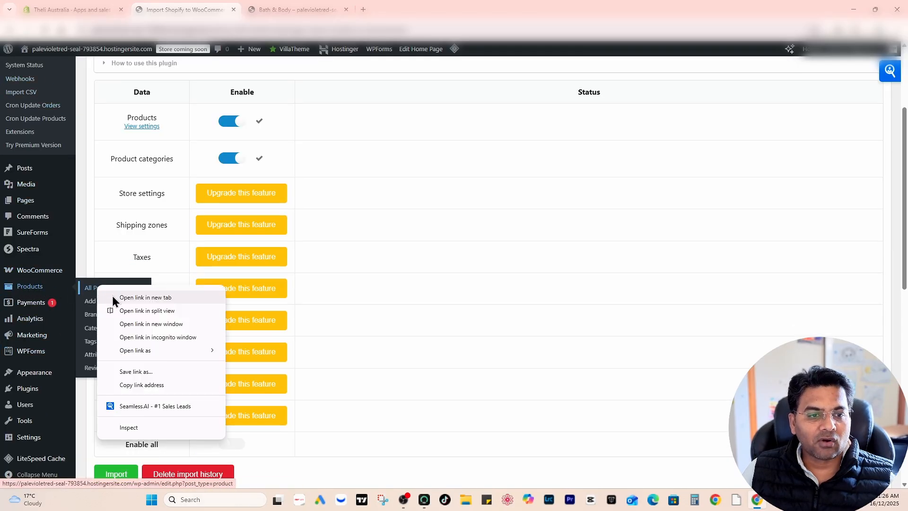
{"action": "left_click", "coordinate": [112, 296]}
{"action": "left_click", "coordinate": [274, 10]}
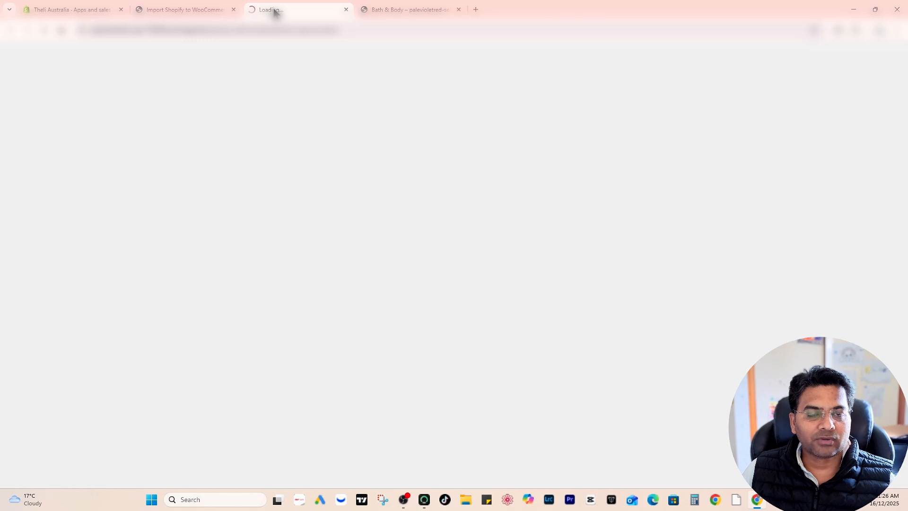
{"action": "scroll", "coordinate": [449, 281], "scroll_direction": "down", "scroll_amount": 3}
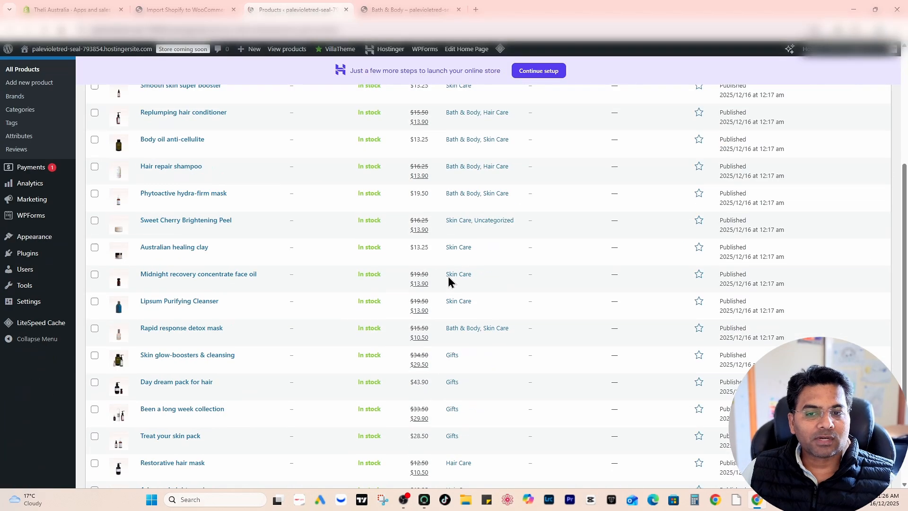
{"action": "scroll", "coordinate": [447, 279], "scroll_direction": "down", "scroll_amount": 3}
{"action": "scroll", "coordinate": [425, 283], "scroll_direction": "up", "scroll_amount": 6}
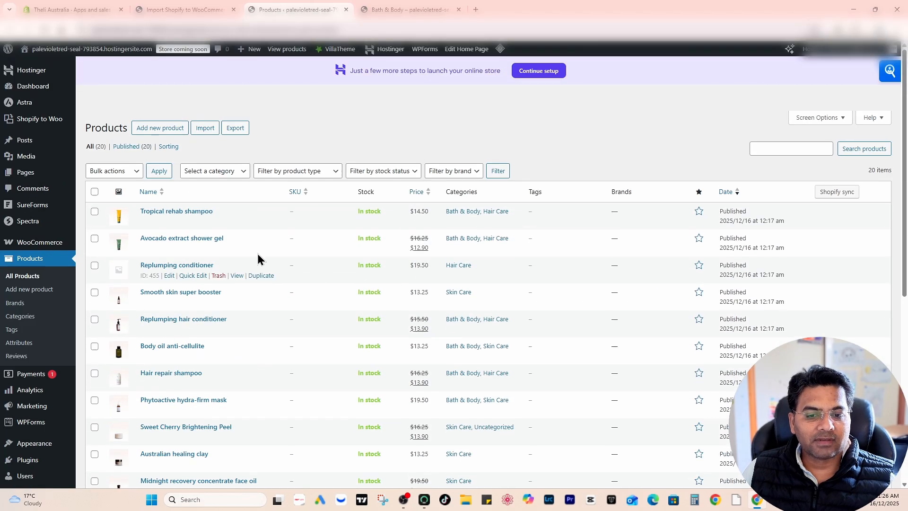
- Move all existing products in the list to the trash and close the products page
{"action": "left_click", "coordinate": [94, 191]}
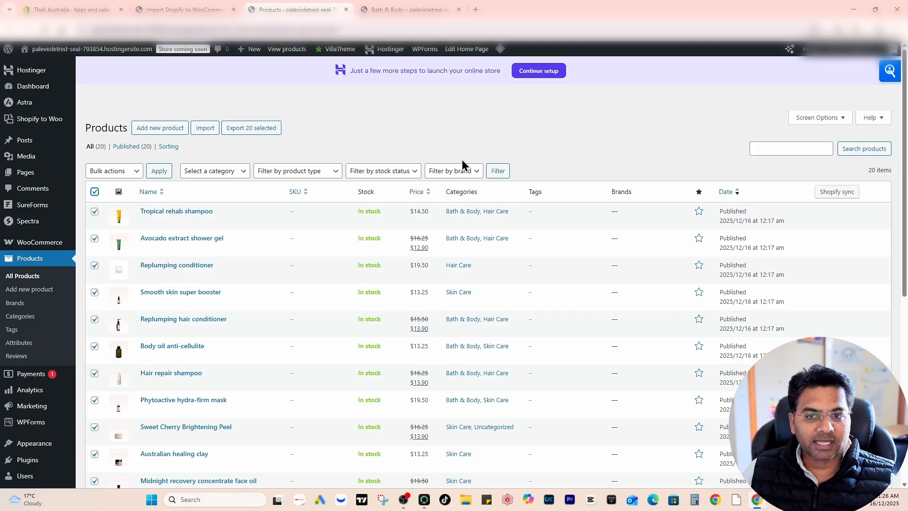
{"action": "left_click", "coordinate": [113, 171]}
{"action": "left_click", "coordinate": [111, 209]}
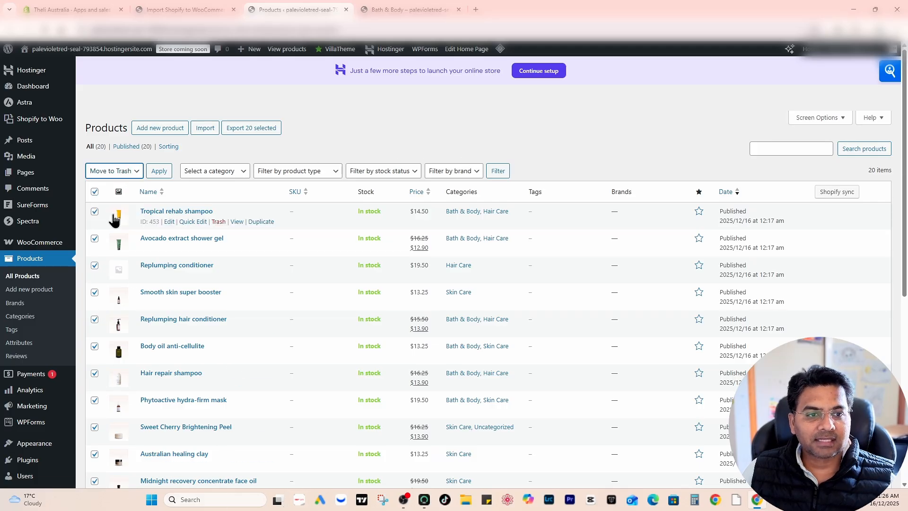
{"action": "left_click", "coordinate": [156, 173]}
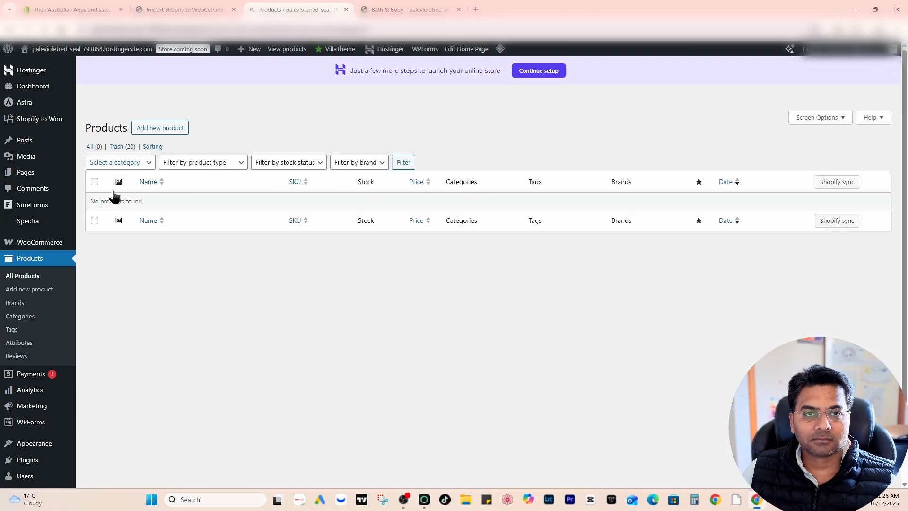
{"action": "left_click", "coordinate": [347, 9]}
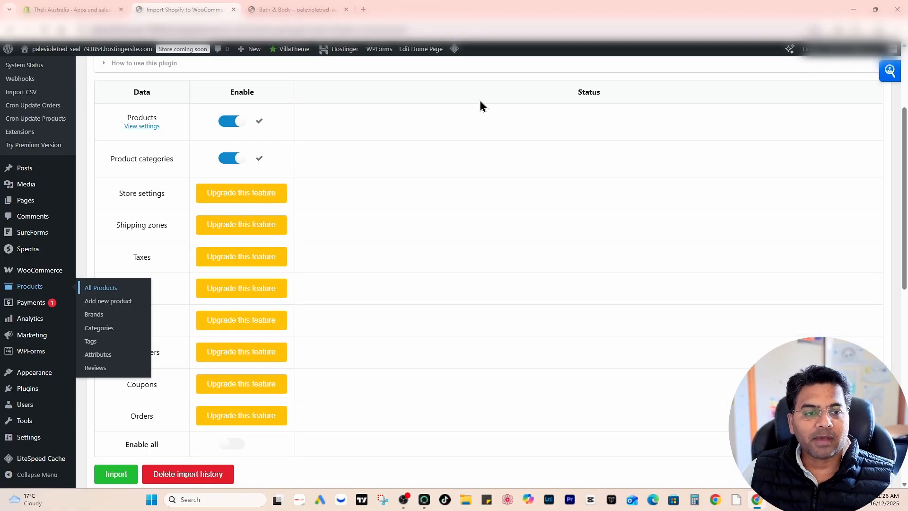
- Reload the Shopify to Woo import page and check which data types are enabled for import
{"action": "scroll", "coordinate": [380, 201], "scroll_direction": "up", "scroll_amount": 3}
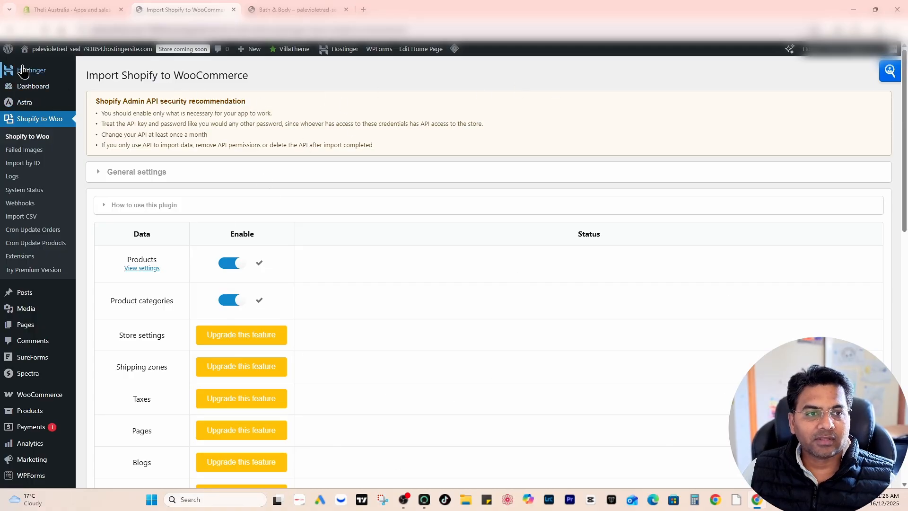
{"action": "left_click", "coordinate": [40, 121]}
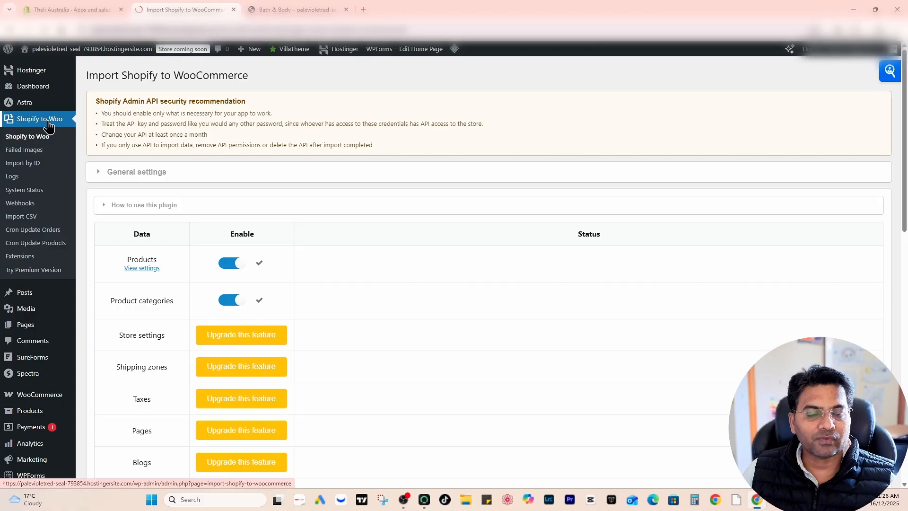
{"action": "scroll", "coordinate": [286, 118], "scroll_direction": "down", "scroll_amount": 6}
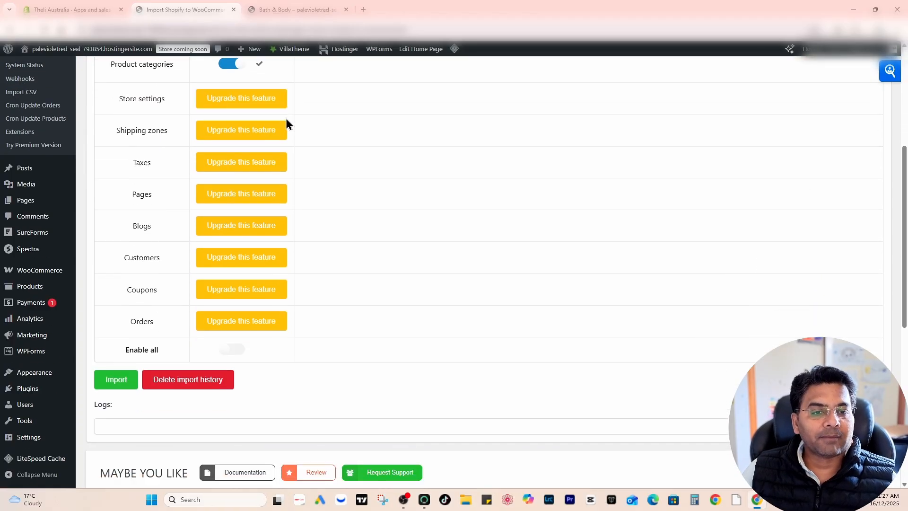
{"action": "scroll", "coordinate": [285, 126], "scroll_direction": "down", "scroll_amount": 3}
{"action": "scroll", "coordinate": [286, 128], "scroll_direction": "up", "scroll_amount": 7}
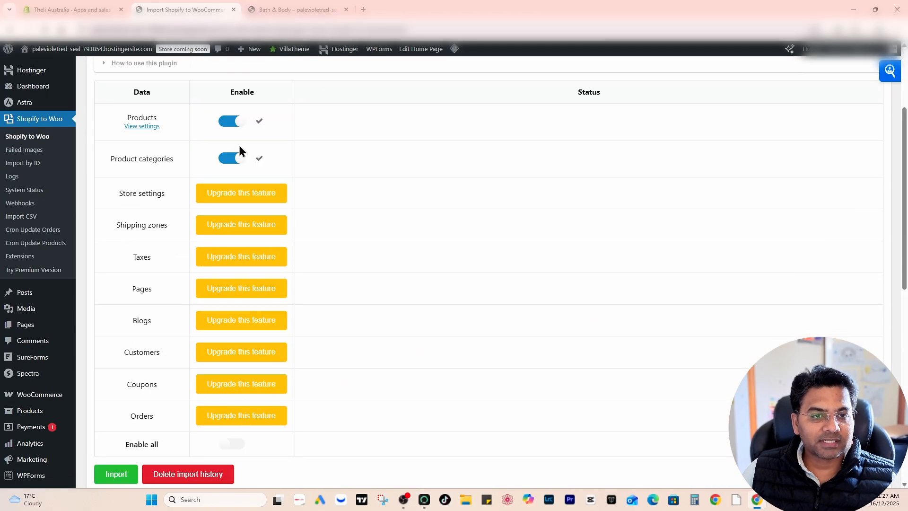
- Review the Shopify store connection details in the general settings, then collapse that section
{"action": "scroll", "coordinate": [239, 195], "scroll_direction": "up", "scroll_amount": 3}
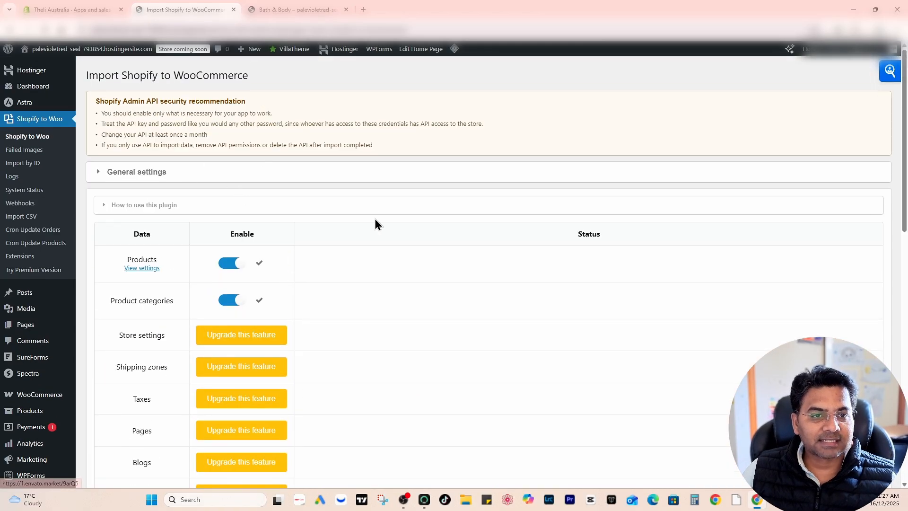
{"action": "left_click", "coordinate": [165, 172]}
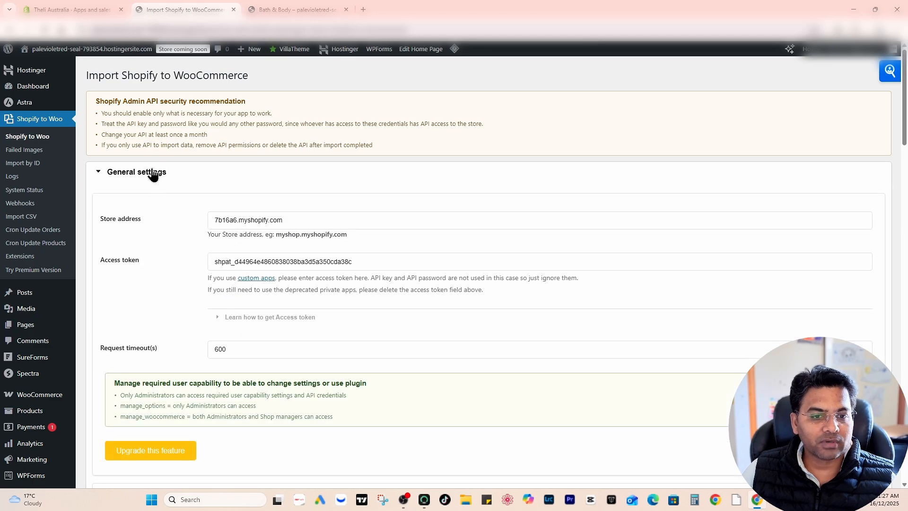
{"action": "left_click", "coordinate": [152, 172]}
- Switch on Enable all for the import data types and start the import from Shopify
{"action": "scroll", "coordinate": [139, 133], "scroll_direction": "down", "scroll_amount": 4}
{"action": "scroll", "coordinate": [106, 305], "scroll_direction": "down", "scroll_amount": 4}
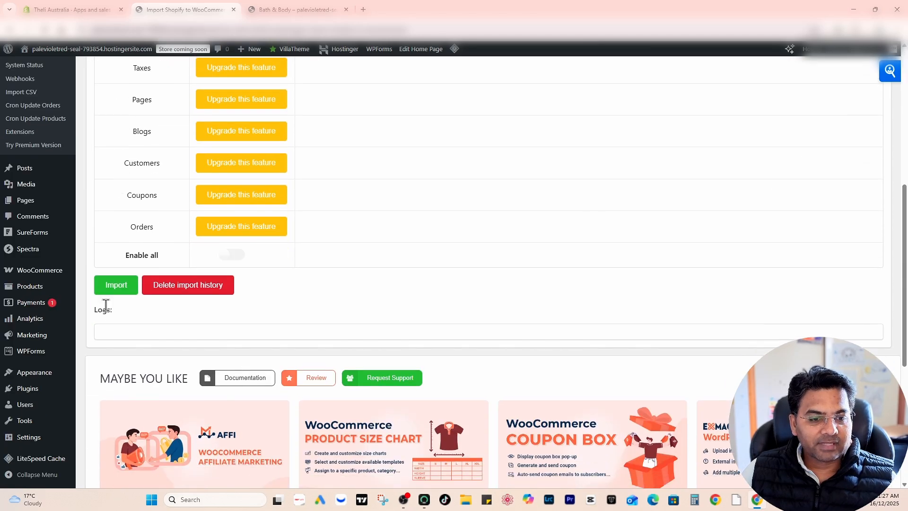
{"action": "left_click", "coordinate": [232, 255]}
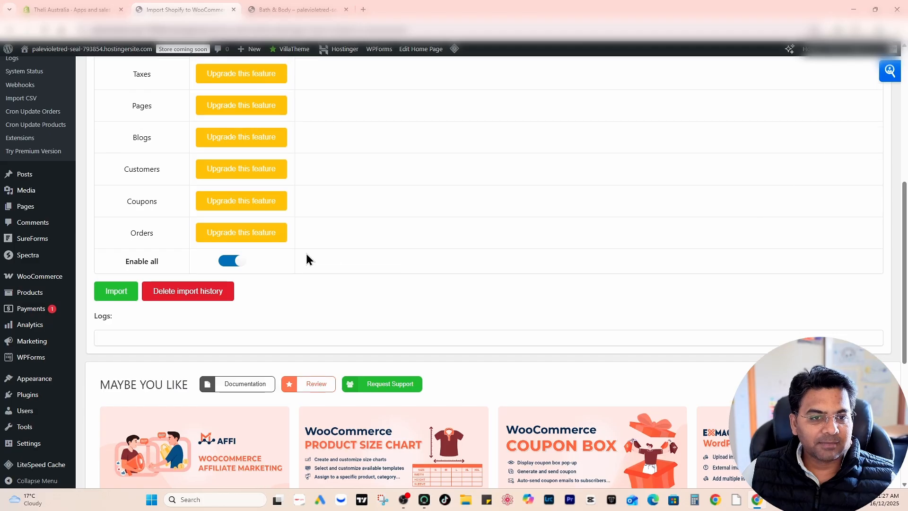
{"action": "scroll", "coordinate": [305, 253], "scroll_direction": "up", "scroll_amount": 5}
{"action": "scroll", "coordinate": [301, 246], "scroll_direction": "down", "scroll_amount": 2}
{"action": "scroll", "coordinate": [423, 220], "scroll_direction": "down", "scroll_amount": 2}
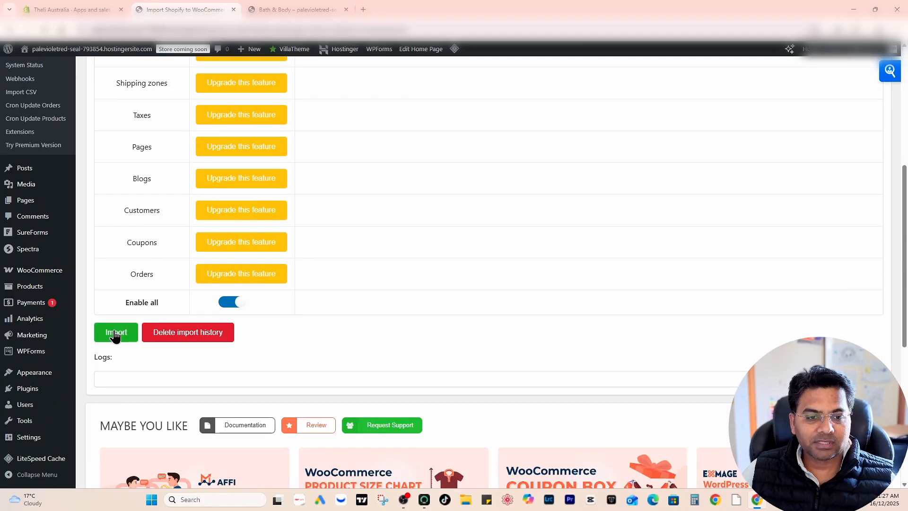
{"action": "left_click", "coordinate": [115, 336]}
- Follow the import logs to check the status of each imported product
{"action": "scroll", "coordinate": [128, 331], "scroll_direction": "down", "scroll_amount": 4}
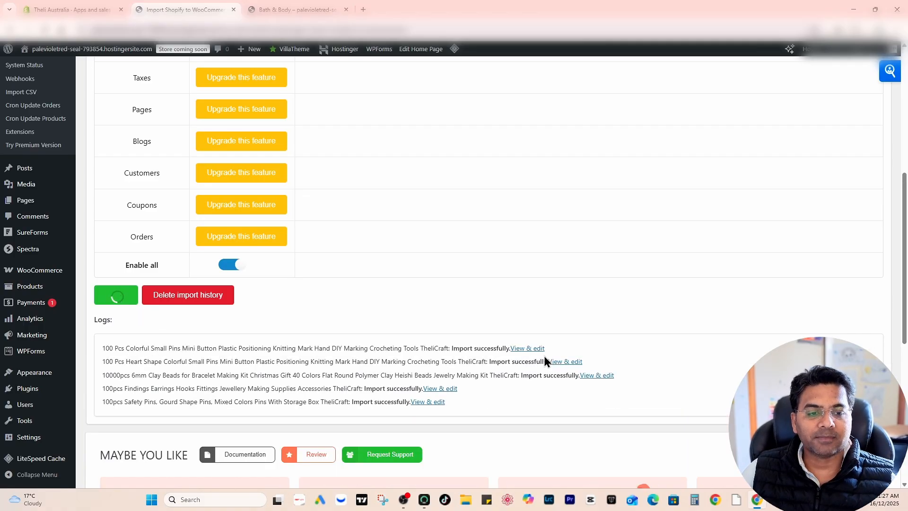
{"action": "left_click_drag", "start_coordinate": [98, 352], "coordinate": [370, 352]}
{"action": "scroll", "coordinate": [371, 352], "scroll_direction": "up", "scroll_amount": 2}
{"action": "scroll", "coordinate": [561, 371], "scroll_direction": "down", "scroll_amount": 4}
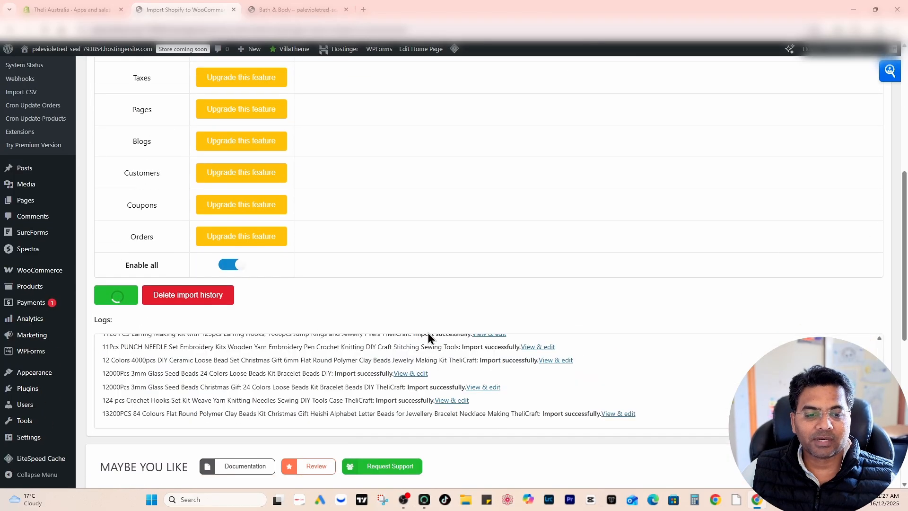
{"action": "scroll", "coordinate": [152, 317], "scroll_direction": "down", "scroll_amount": 1}
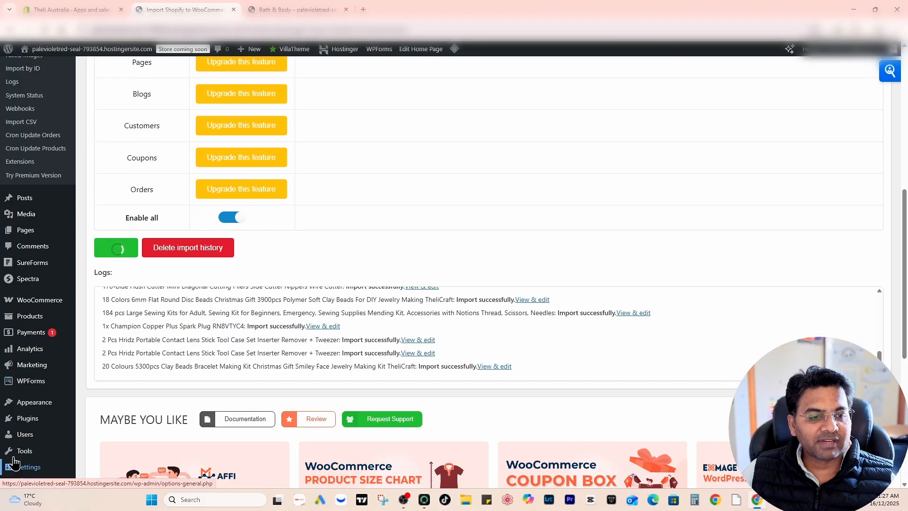
- Open the WooCommerce list of all products in a new browser tab and look through the newly imported items
{"action": "mouse_move", "coordinate": [66, 318]}
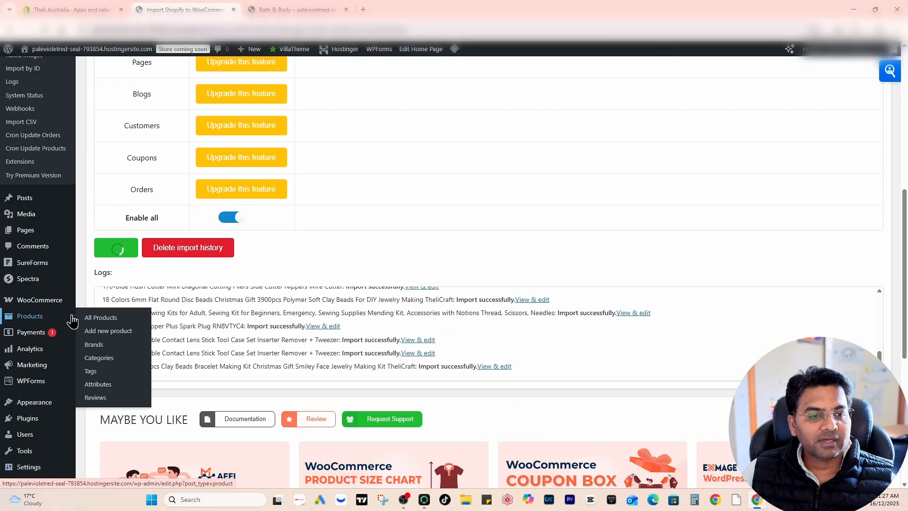
{"action": "right_click", "coordinate": [96, 320]}
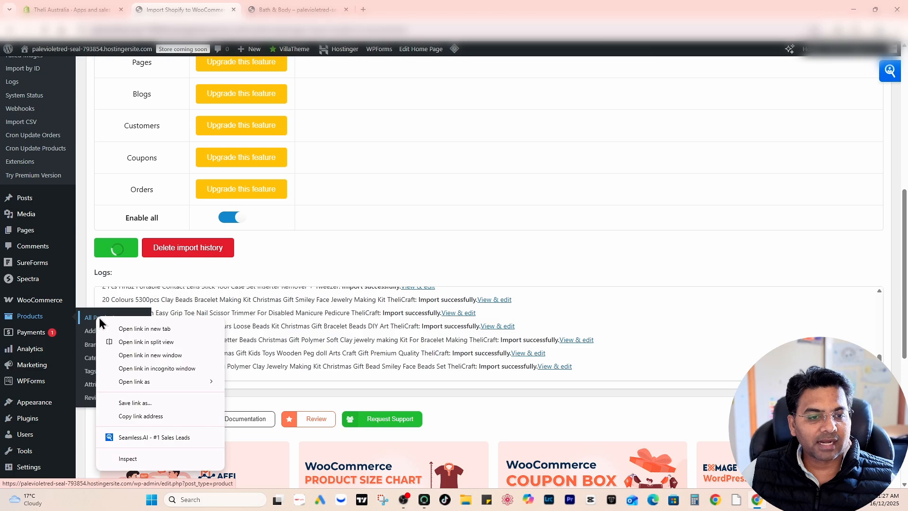
{"action": "left_click", "coordinate": [127, 329]}
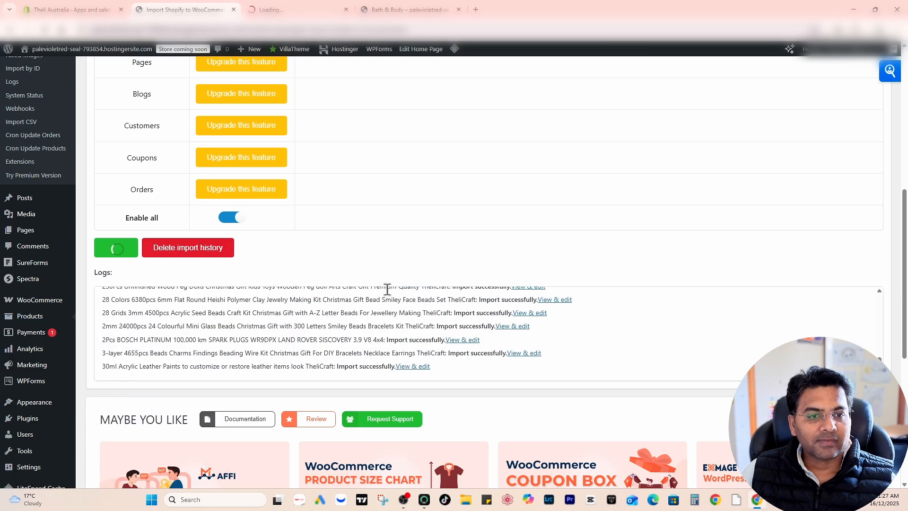
{"action": "left_click", "coordinate": [313, 10]}
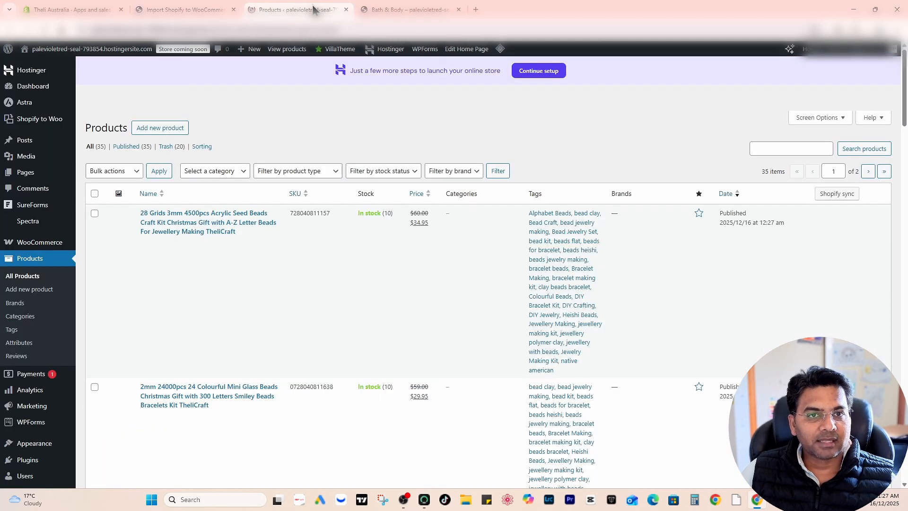
{"action": "scroll", "coordinate": [378, 236], "scroll_direction": "down", "scroll_amount": 15}
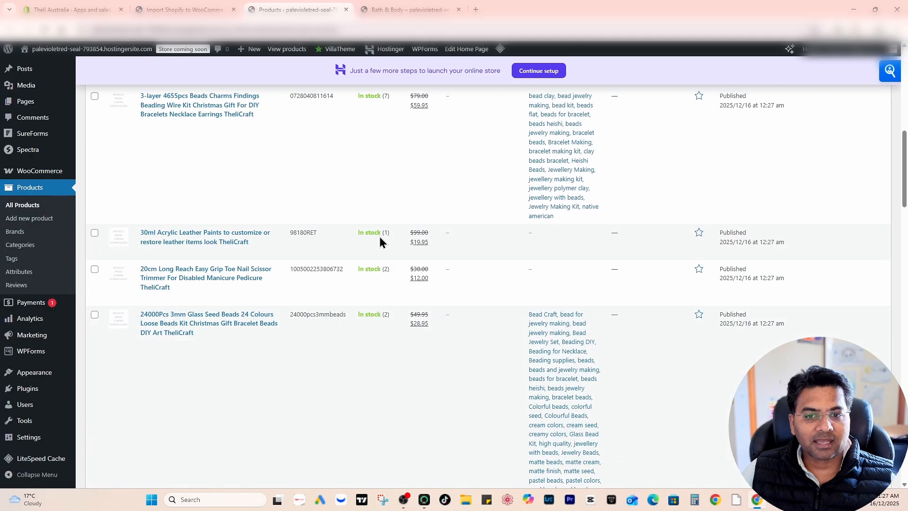
{"action": "scroll", "coordinate": [380, 237], "scroll_direction": "down", "scroll_amount": 10}
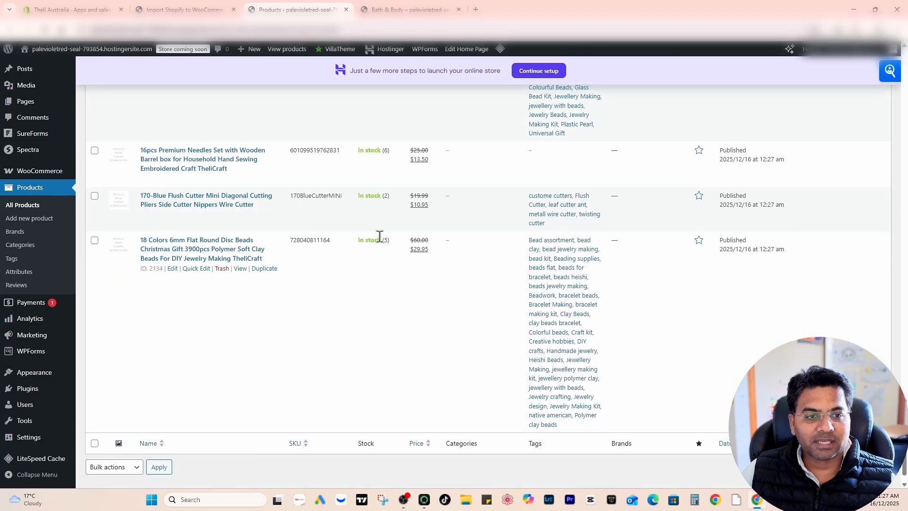
{"action": "scroll", "coordinate": [380, 242], "scroll_direction": "up", "scroll_amount": 7}
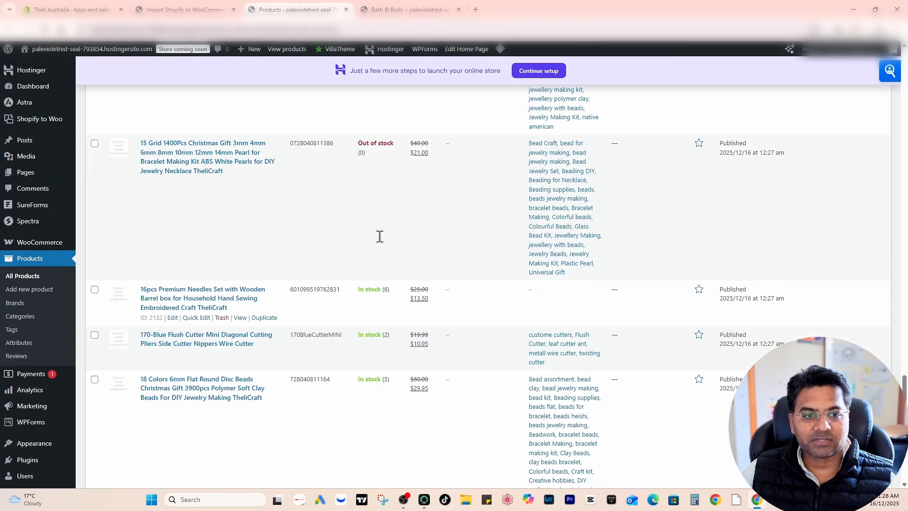
{"action": "scroll", "coordinate": [240, 282], "scroll_direction": "up", "scroll_amount": 15}
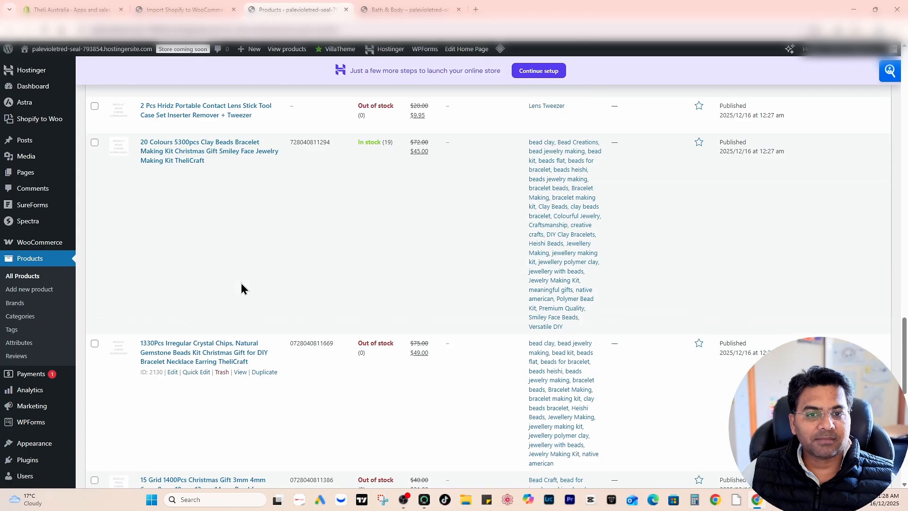
{"action": "scroll", "coordinate": [242, 283], "scroll_direction": "up", "scroll_amount": 4}
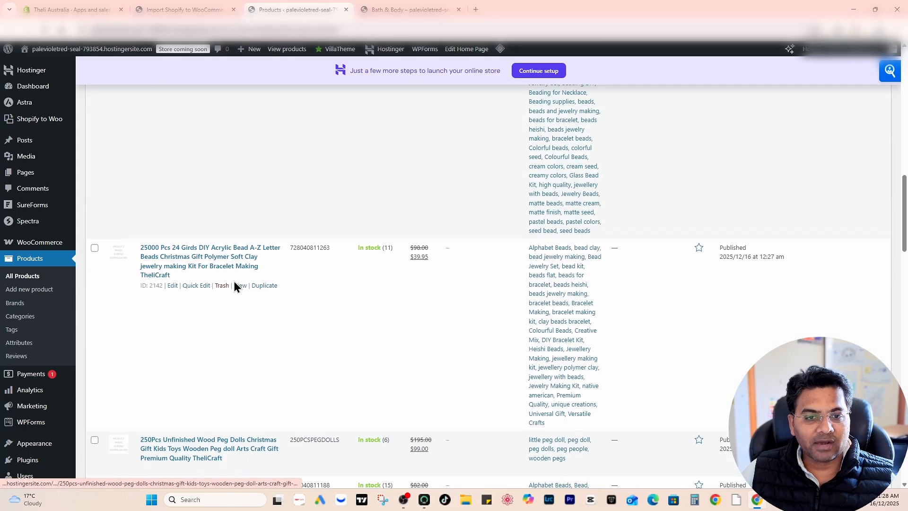
- View the store page of the 25000 Pcs 24 Girds acrylic letter bead kit in a new tab, review its details, and close it
{"action": "middle_click", "coordinate": [240, 284]}
{"action": "left_click", "coordinate": [427, 4]}
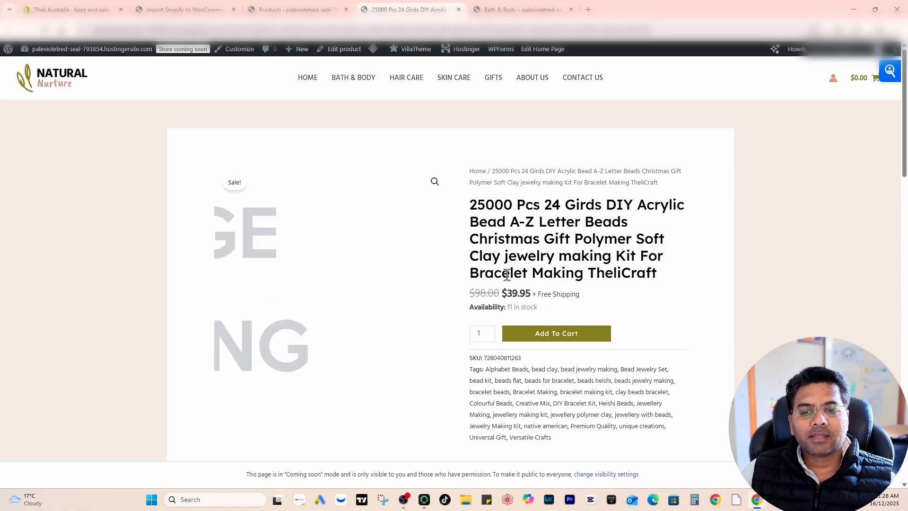
{"action": "scroll", "coordinate": [556, 266], "scroll_direction": "down", "scroll_amount": 10}
{"action": "scroll", "coordinate": [595, 208], "scroll_direction": "down", "scroll_amount": 12}
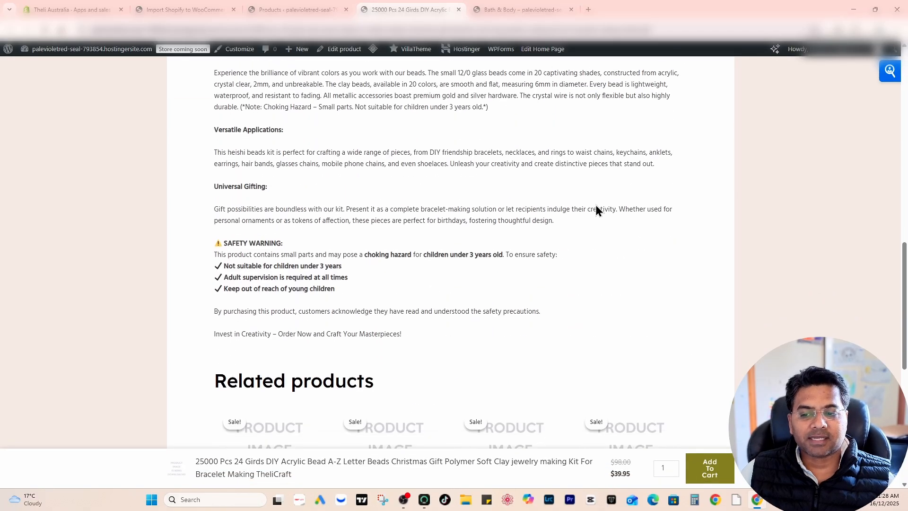
{"action": "scroll", "coordinate": [594, 201], "scroll_direction": "up", "scroll_amount": 8}
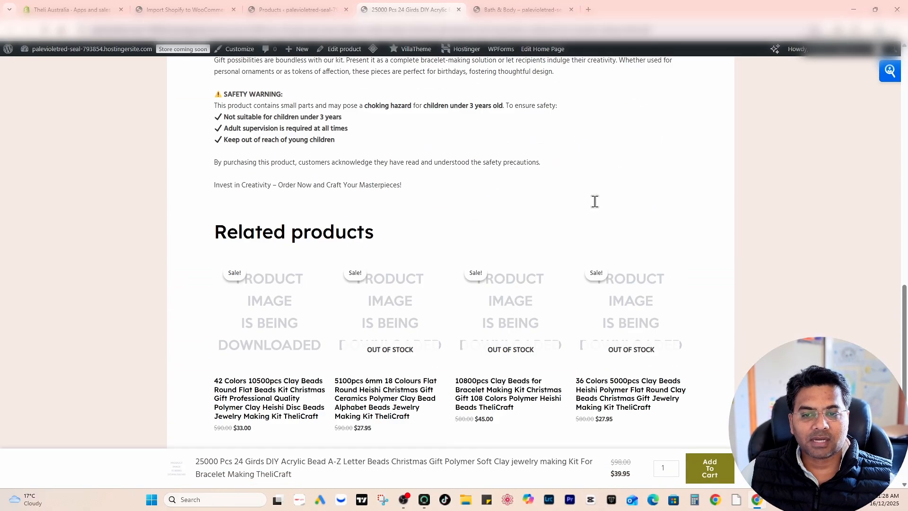
{"action": "key", "text": "ctrl+w"}
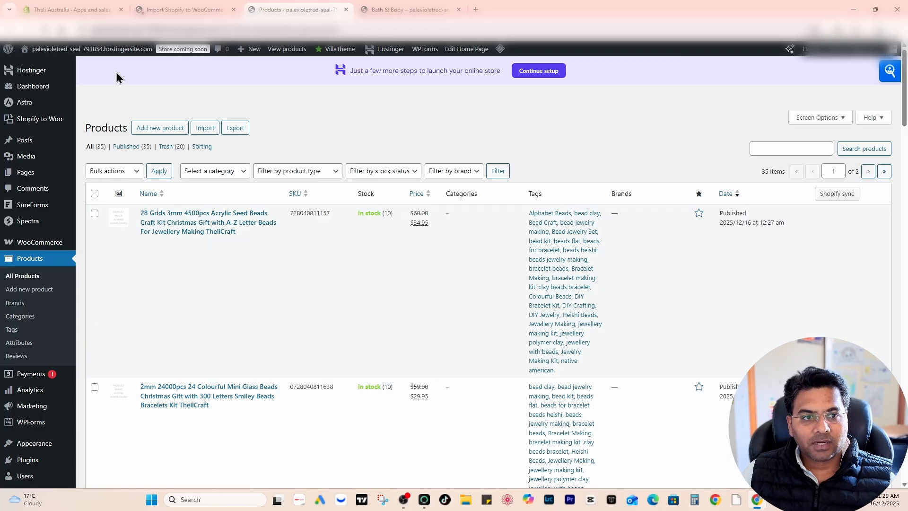
- Reload the products list and check the categories of the imported items on its last page
{"action": "left_click", "coordinate": [45, 31]}
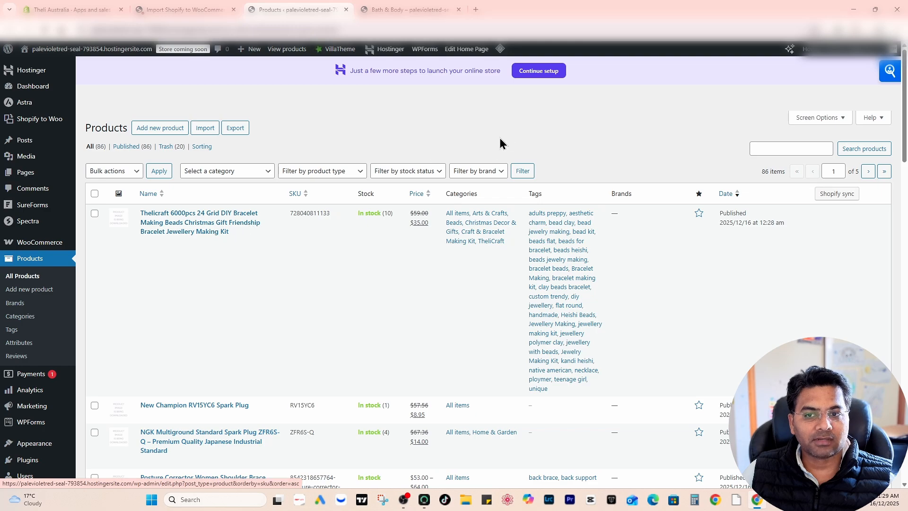
{"action": "left_click", "coordinate": [884, 172]}
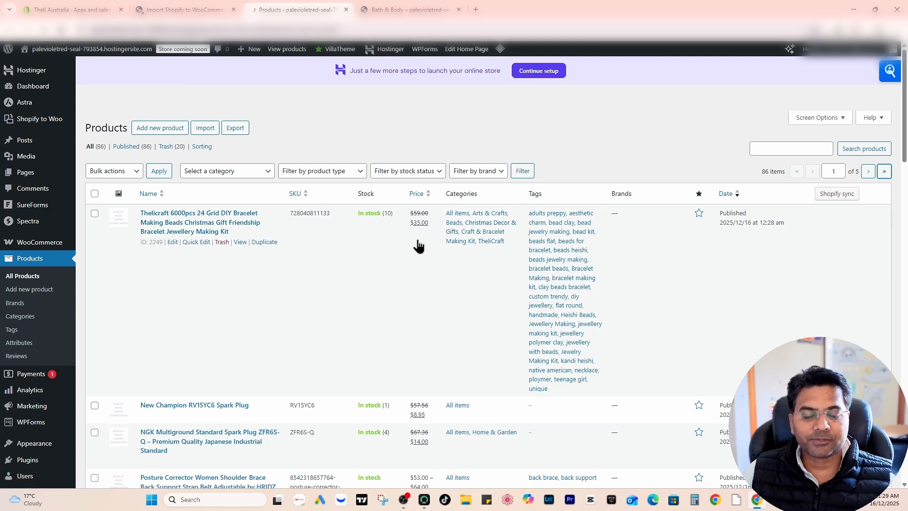
{"action": "scroll", "coordinate": [312, 256], "scroll_direction": "down", "scroll_amount": 6}
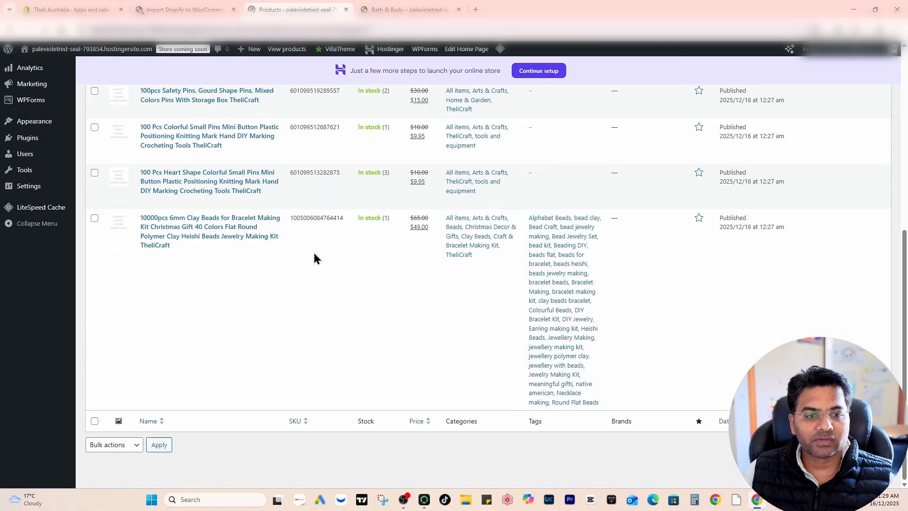
{"action": "scroll", "coordinate": [257, 205], "scroll_direction": "up", "scroll_amount": 10}
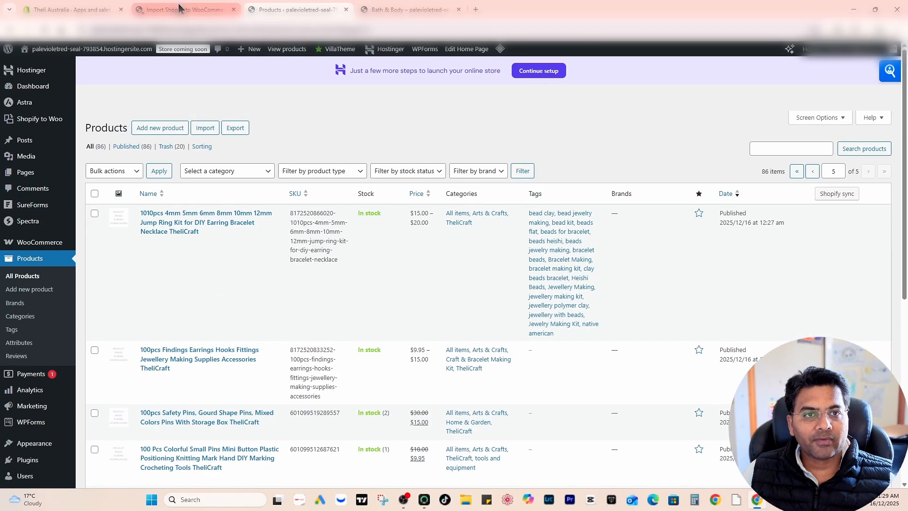
- Return to the Shopify to Woo import page and check the import status of products and product categories
{"action": "left_click", "coordinate": [180, 10]}
{"action": "left_click", "coordinate": [535, 90]}
{"action": "scroll", "coordinate": [296, 206], "scroll_direction": "up", "scroll_amount": 10}
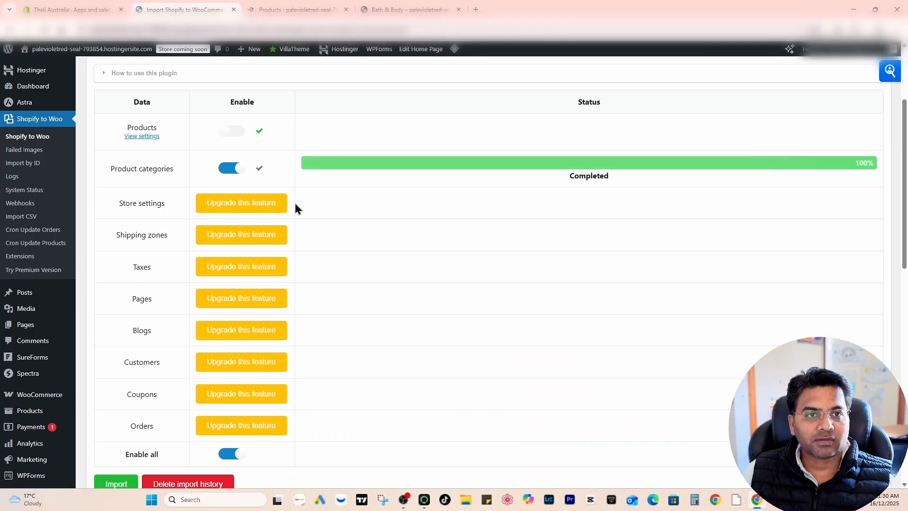
- Open the import options for products and turn on Disable background processing for the product images
{"action": "left_click", "coordinate": [142, 268]}
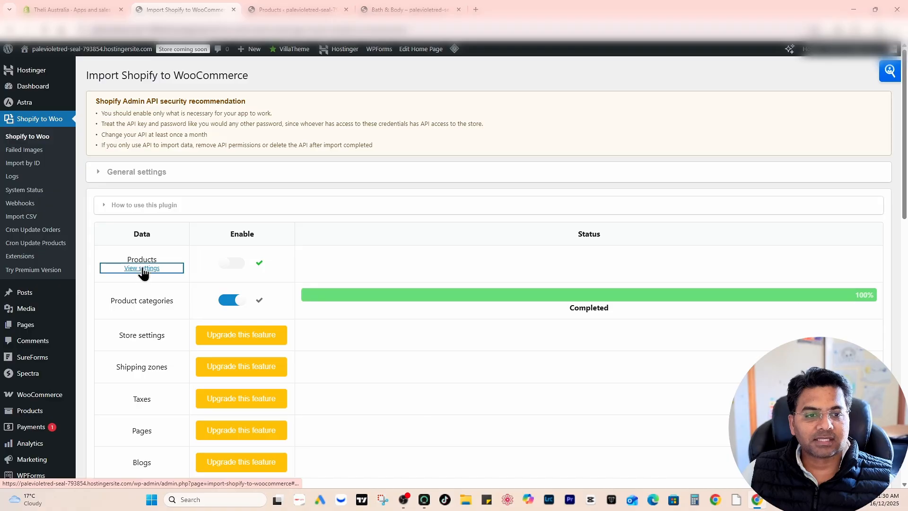
{"action": "scroll", "coordinate": [419, 217], "scroll_direction": "down", "scroll_amount": 8}
{"action": "scroll", "coordinate": [424, 217], "scroll_direction": "up", "scroll_amount": 1}
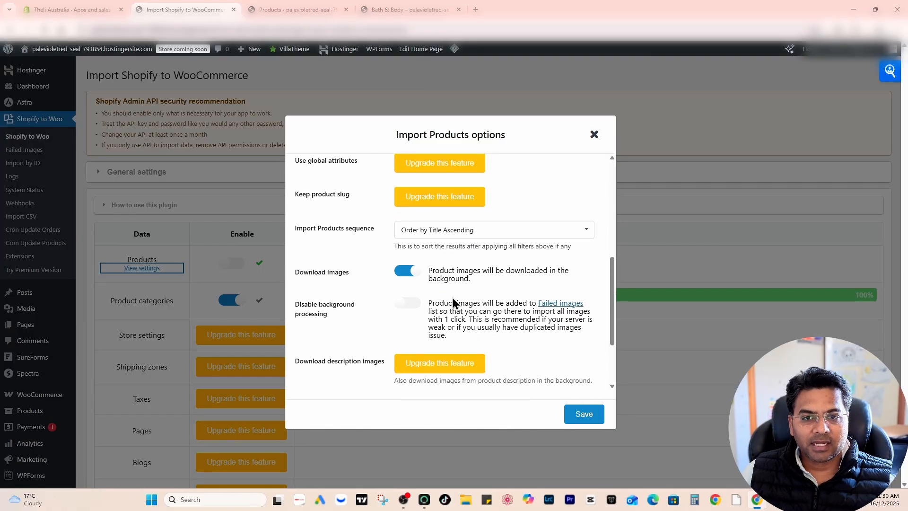
{"action": "scroll", "coordinate": [428, 218], "scroll_direction": "down", "scroll_amount": 3}
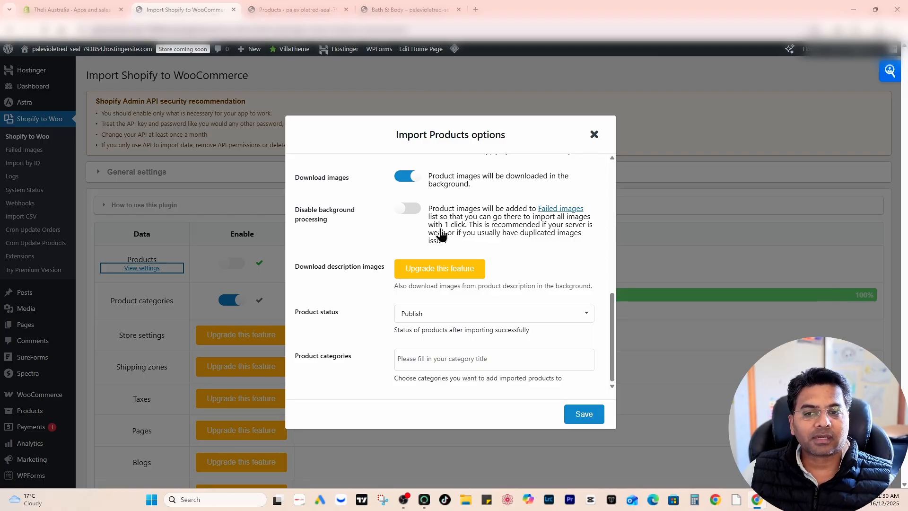
{"action": "left_click", "coordinate": [407, 210]}
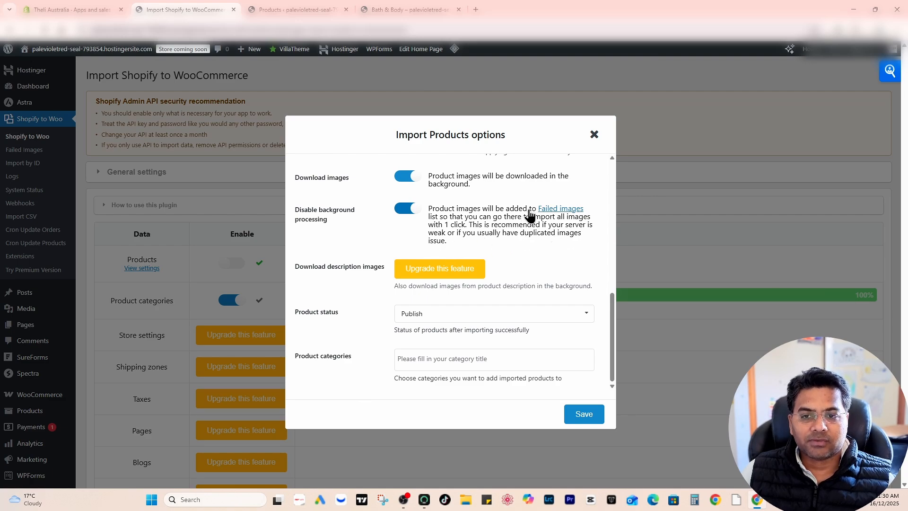
- Open the Failed images list in a new browser tab and look through the product images listed there
{"action": "right_click", "coordinate": [554, 212]}
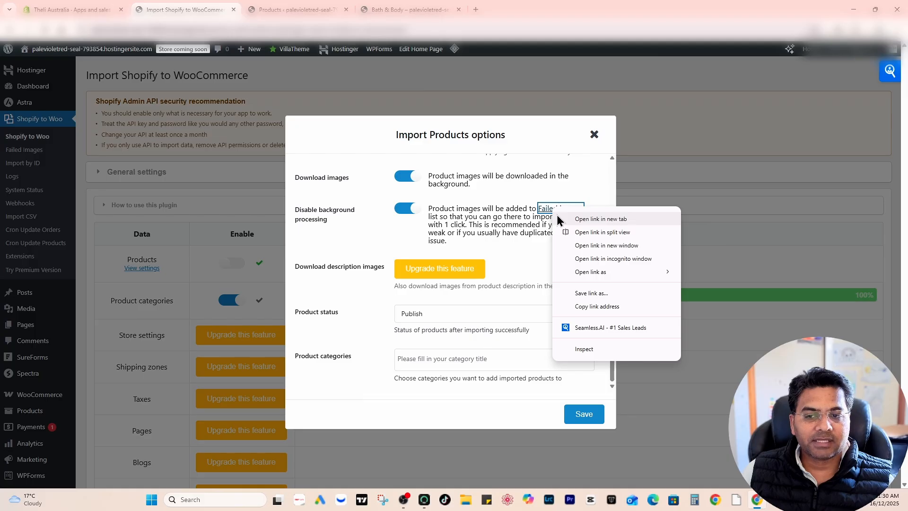
{"action": "left_click", "coordinate": [559, 218]}
{"action": "left_click", "coordinate": [333, 8]}
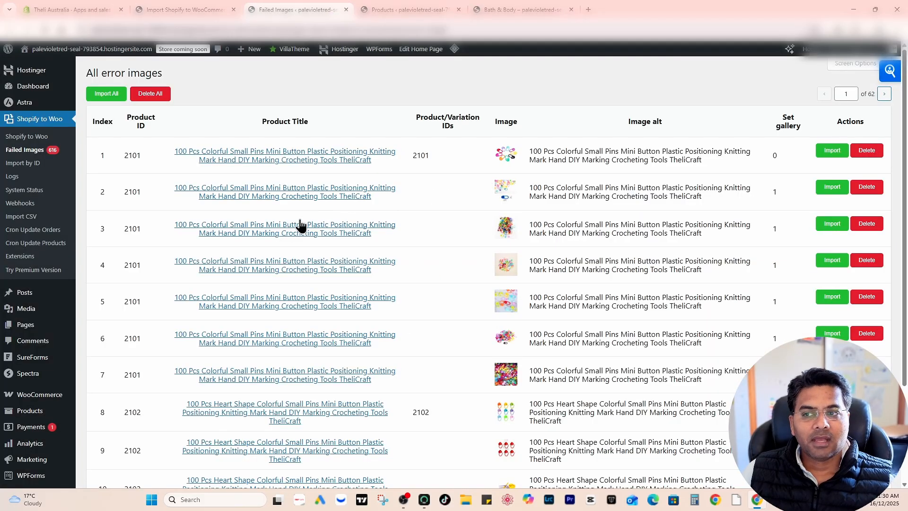
{"action": "scroll", "coordinate": [291, 232], "scroll_direction": "down", "scroll_amount": 3}
{"action": "scroll", "coordinate": [268, 238], "scroll_direction": "up", "scroll_amount": 3}
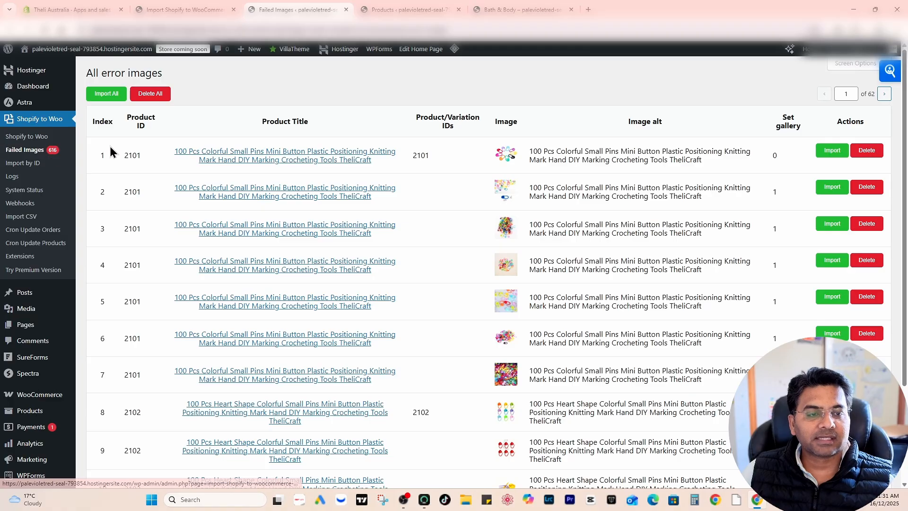
- Check the product thumbnails in the WooCommerce products list and return to the Failed Images page
{"action": "key", "text": "ctrl+Tab"}
{"action": "scroll", "coordinate": [282, 191], "scroll_direction": "up", "scroll_amount": 5}
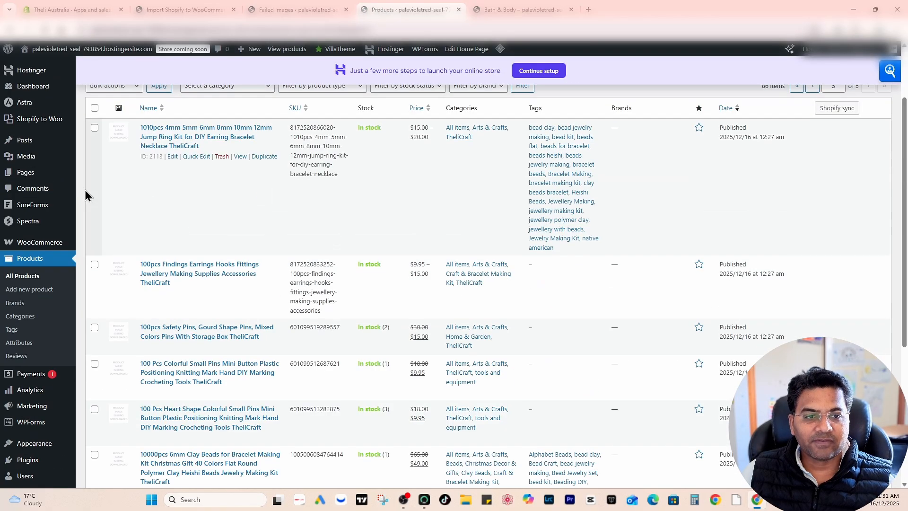
{"action": "scroll", "coordinate": [651, 391], "scroll_direction": "down", "scroll_amount": 5}
{"action": "key", "text": "ctrl+shift+Tab"}
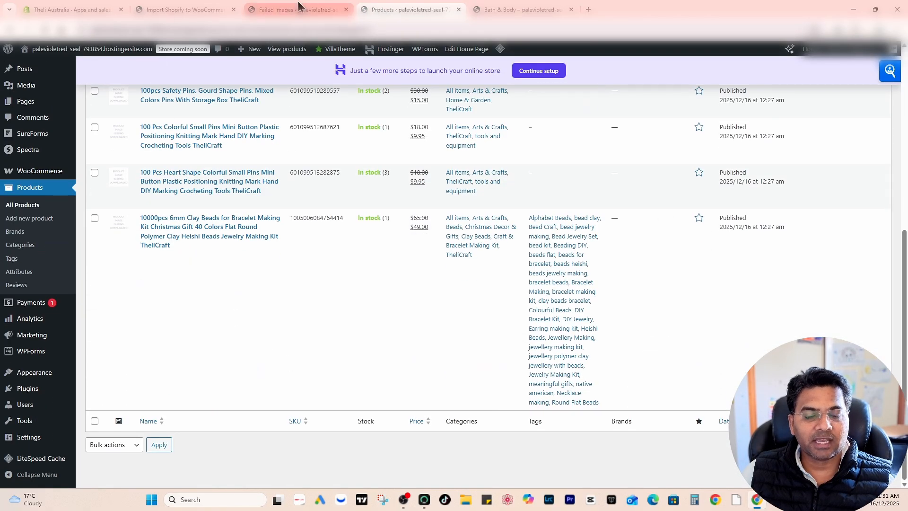
- Import all failed images on the current page, check the thumbnails in the reloaded products list and return to the Failed Images page
{"action": "scroll", "coordinate": [412, 307], "scroll_direction": "down", "scroll_amount": 3}
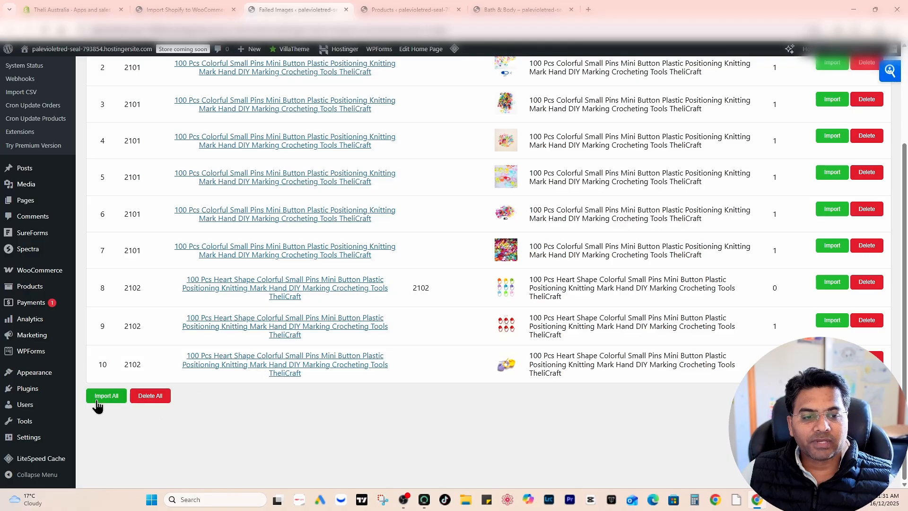
{"action": "left_click", "coordinate": [105, 397]}
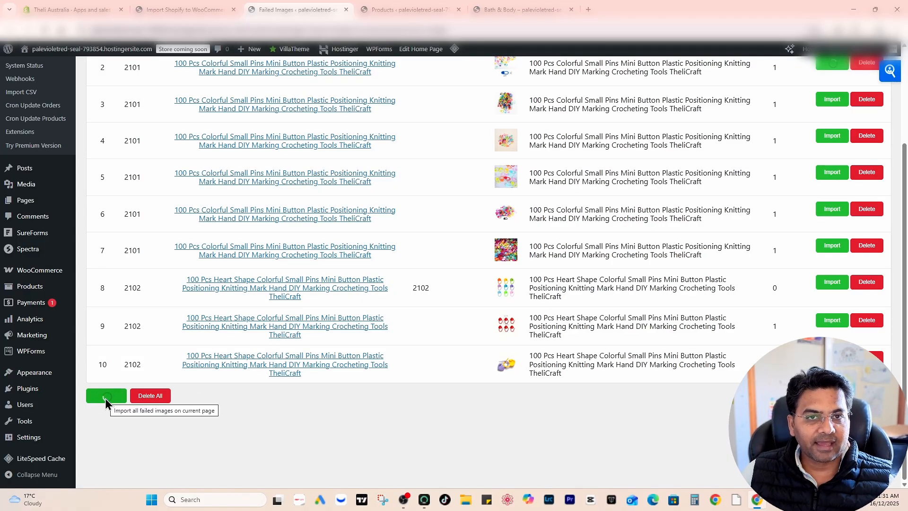
{"action": "left_click", "coordinate": [440, 10]}
{"action": "left_click", "coordinate": [44, 32]}
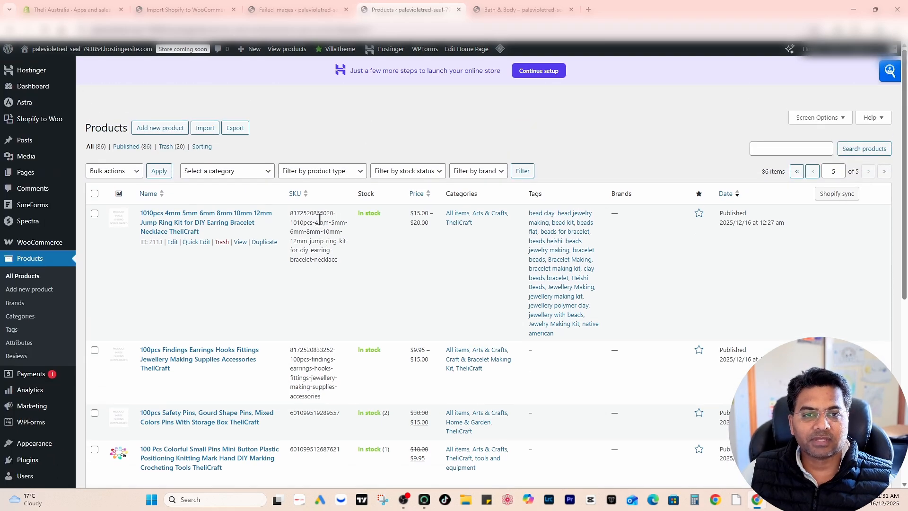
{"action": "left_click", "coordinate": [294, 9]}
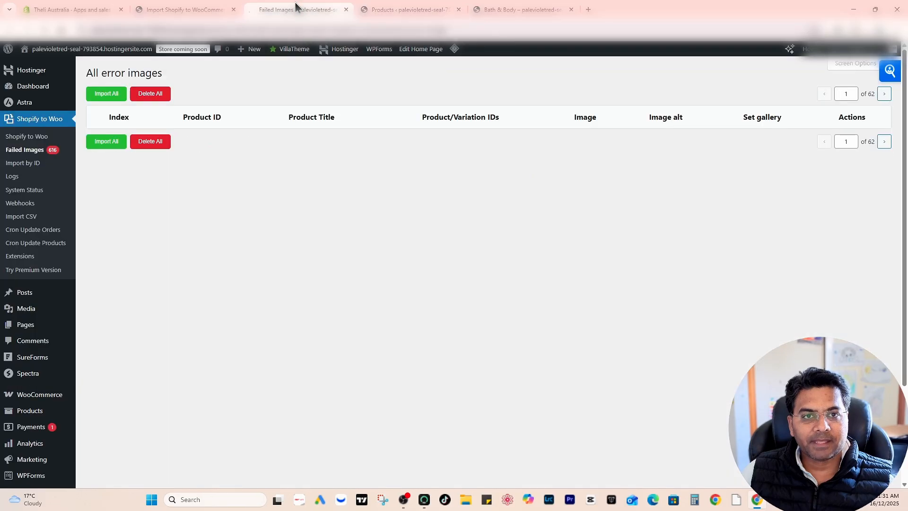
{"action": "scroll", "coordinate": [446, 194], "scroll_direction": "down", "scroll_amount": 3}
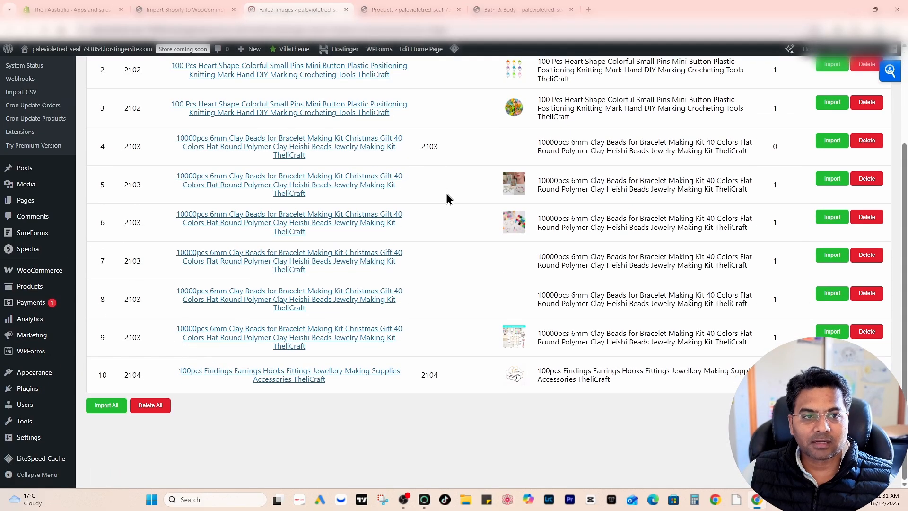
- Close the product import options on the Shopify to Woo page and find the Disable background processing setting in the general settings
{"action": "left_click", "coordinate": [170, 8]}
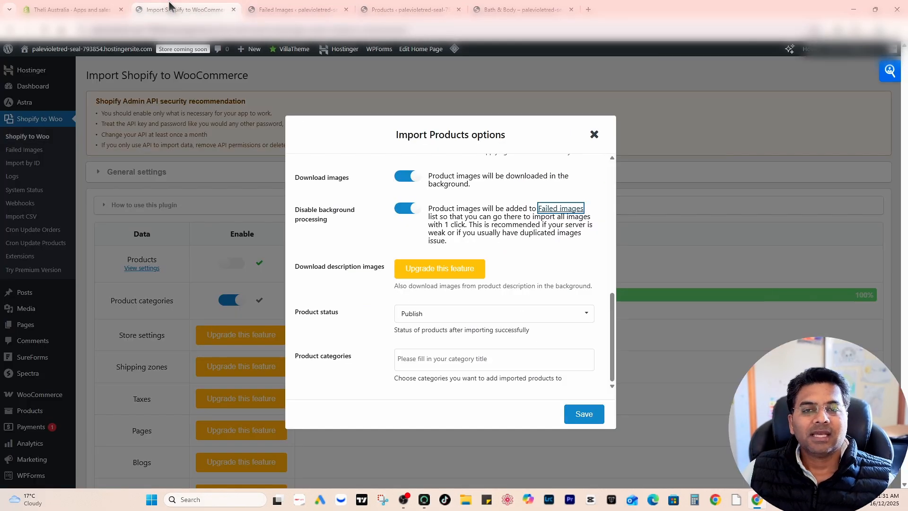
{"action": "scroll", "coordinate": [558, 203], "scroll_direction": "up", "scroll_amount": 4}
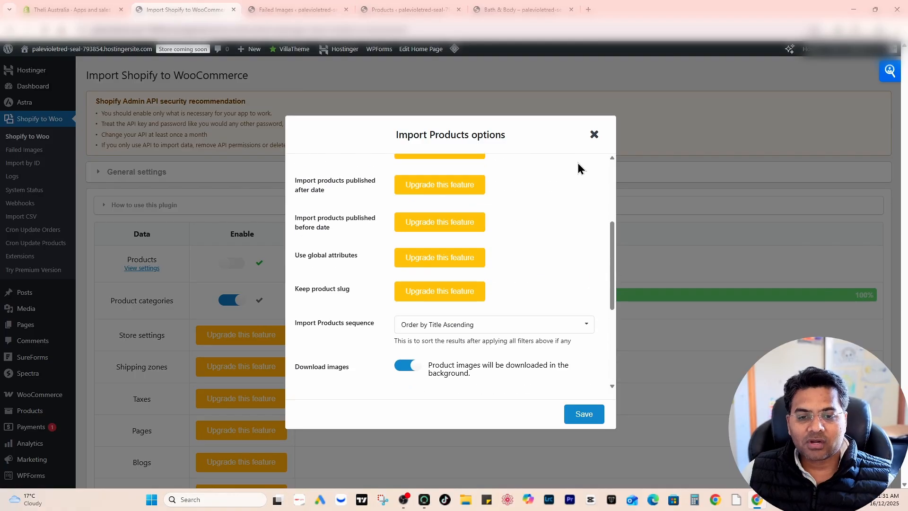
{"action": "left_click", "coordinate": [594, 134]}
{"action": "scroll", "coordinate": [202, 273], "scroll_direction": "down", "scroll_amount": 10}
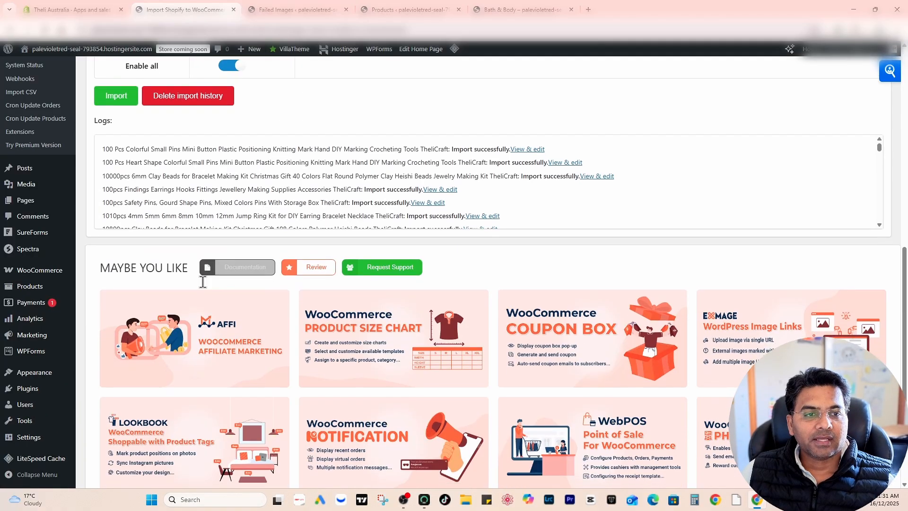
{"action": "scroll", "coordinate": [47, 144], "scroll_direction": "up", "scroll_amount": 6}
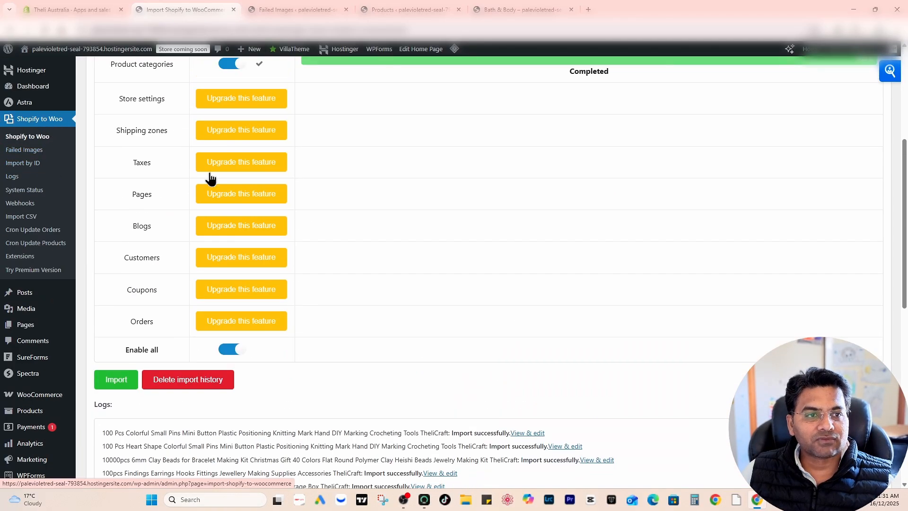
{"action": "scroll", "coordinate": [228, 248], "scroll_direction": "up", "scroll_amount": 5}
{"action": "scroll", "coordinate": [168, 220], "scroll_direction": "down", "scroll_amount": 12}
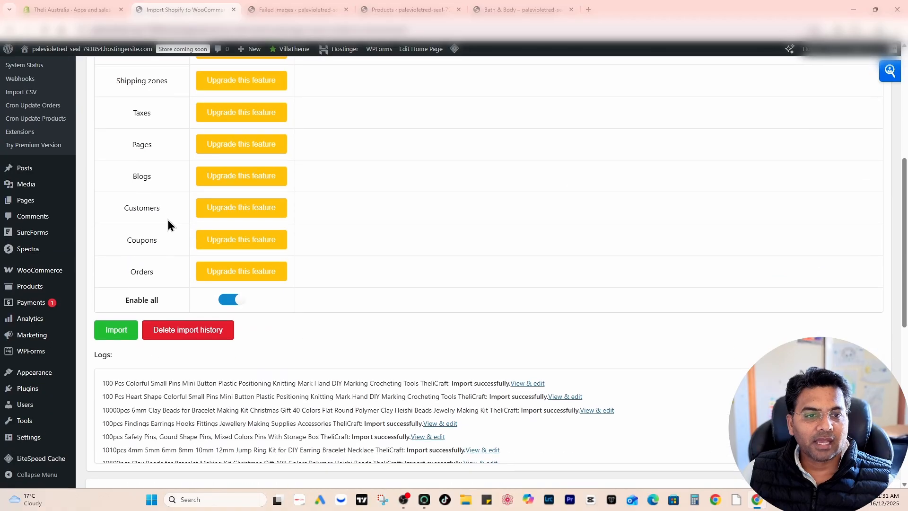
{"action": "scroll", "coordinate": [169, 220], "scroll_direction": "up", "scroll_amount": 5}
{"action": "scroll", "coordinate": [169, 220], "scroll_direction": "up", "scroll_amount": 7}
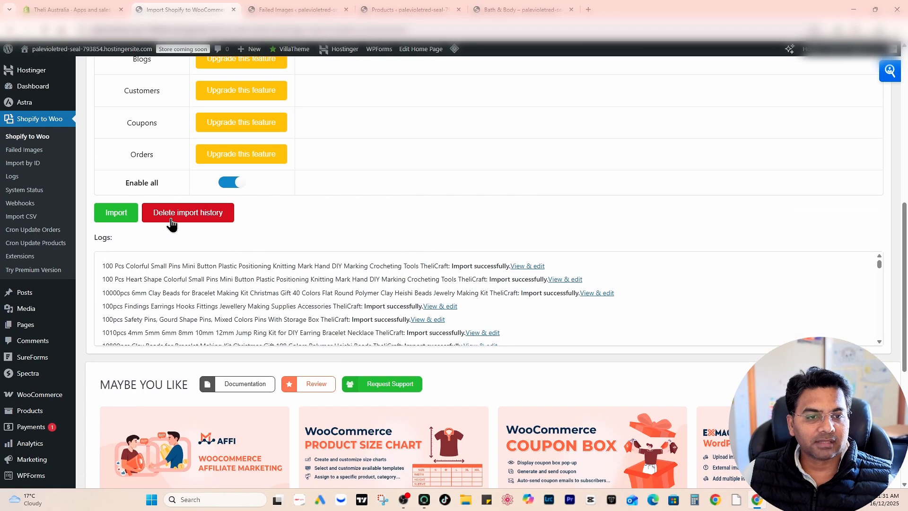
{"action": "scroll", "coordinate": [171, 234], "scroll_direction": "down", "scroll_amount": 15}
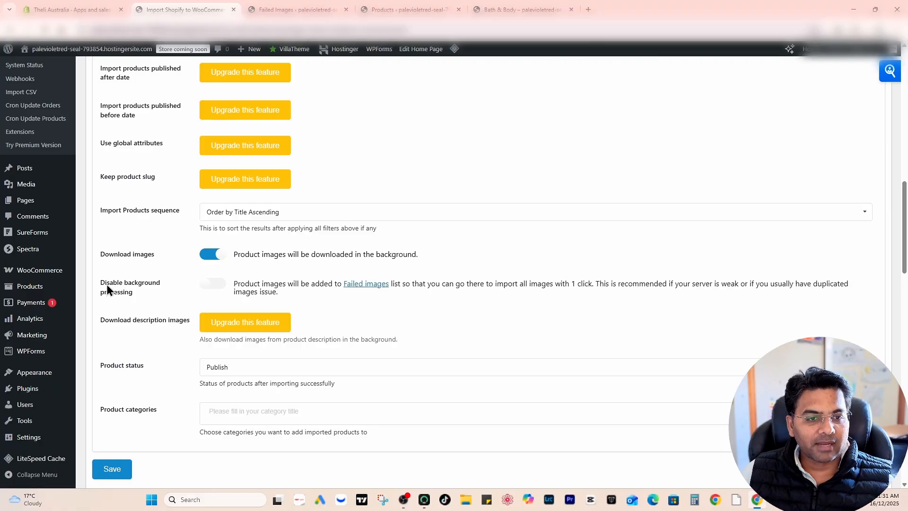
- Try turning on Disable background processing for product images in the general settings
{"action": "left_click_drag", "start_coordinate": [101, 282], "coordinate": [154, 293]}
{"action": "left_click", "coordinate": [141, 294]}
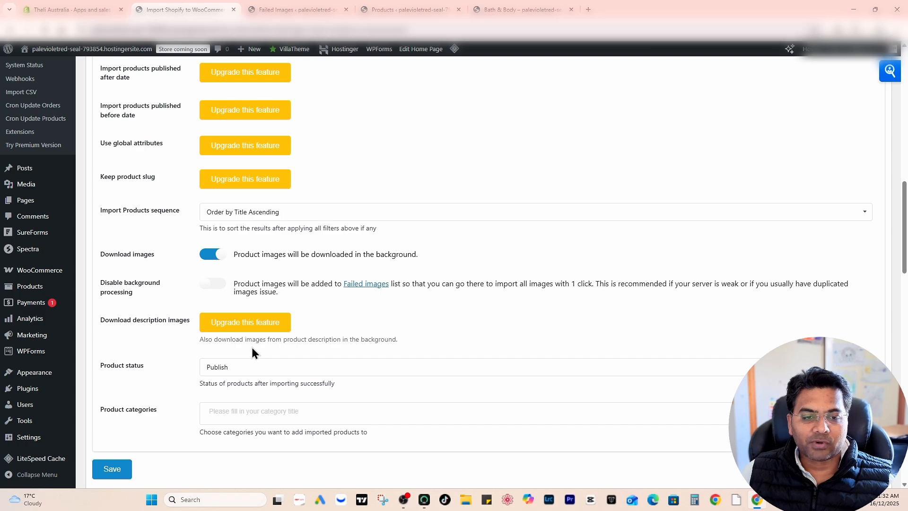
{"action": "left_click", "coordinate": [215, 284]}
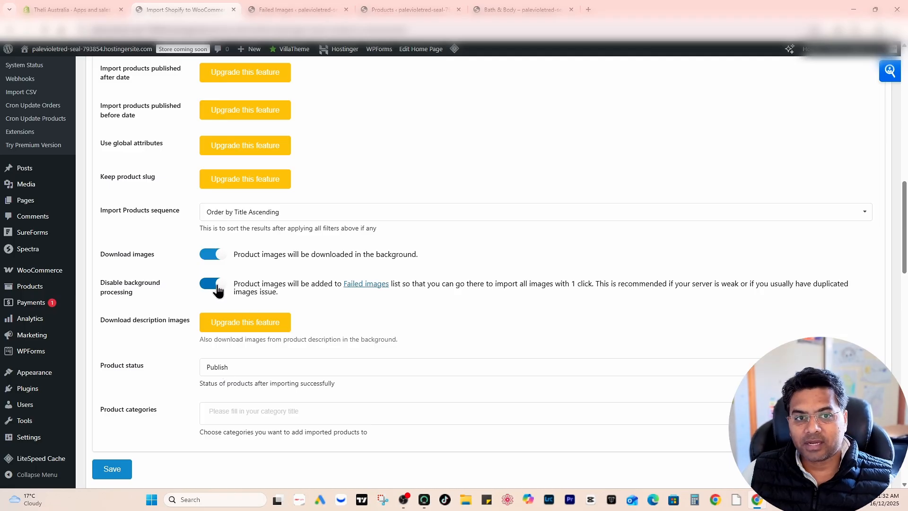
{"action": "left_click", "coordinate": [218, 290]}
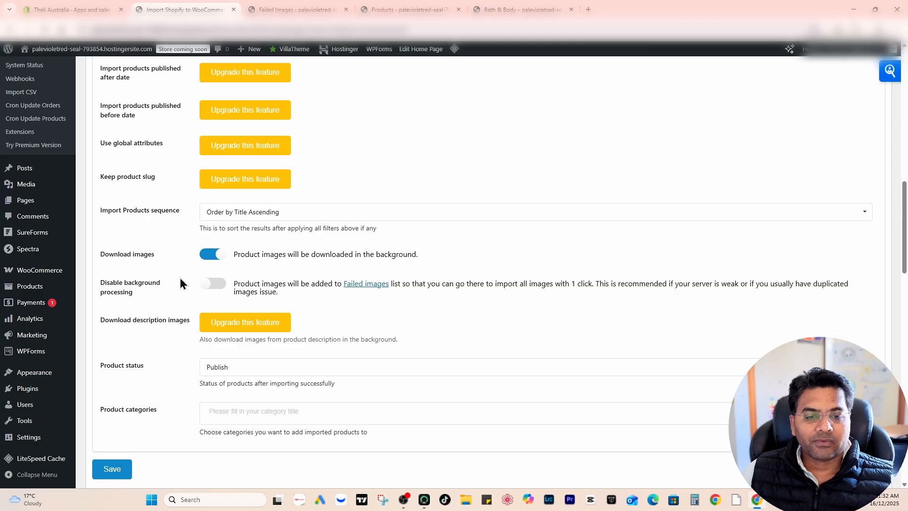
- Reload the Failed Images page and import all images listed on its first page
{"action": "left_click", "coordinate": [303, 10]}
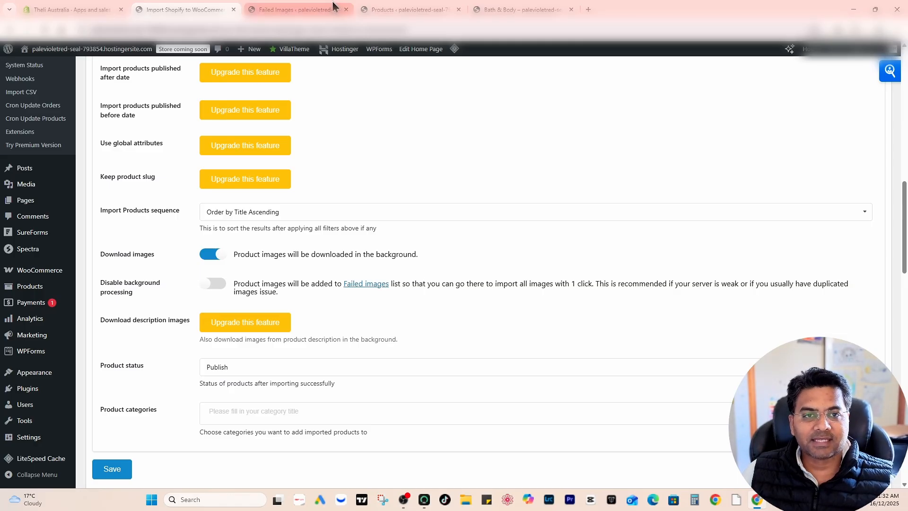
{"action": "scroll", "coordinate": [279, 347], "scroll_direction": "up", "scroll_amount": 3}
{"action": "key", "text": "F5"}
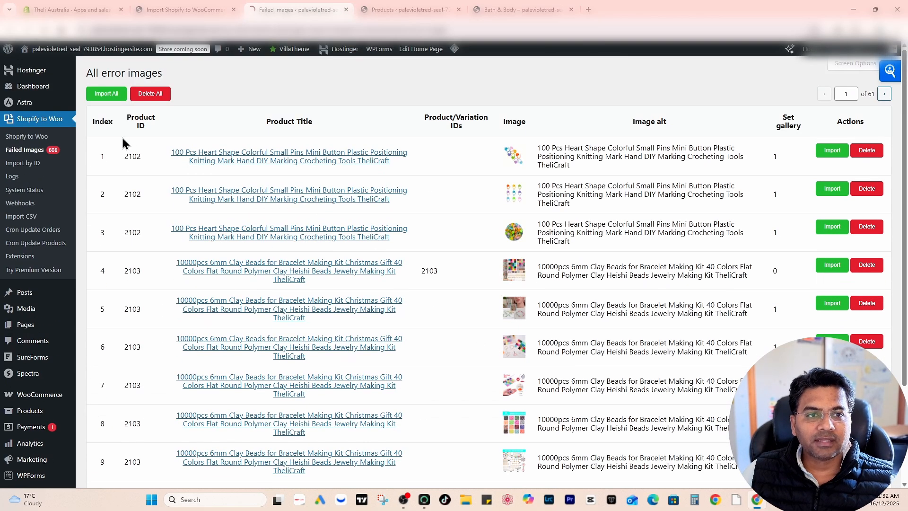
{"action": "left_click", "coordinate": [105, 95]}
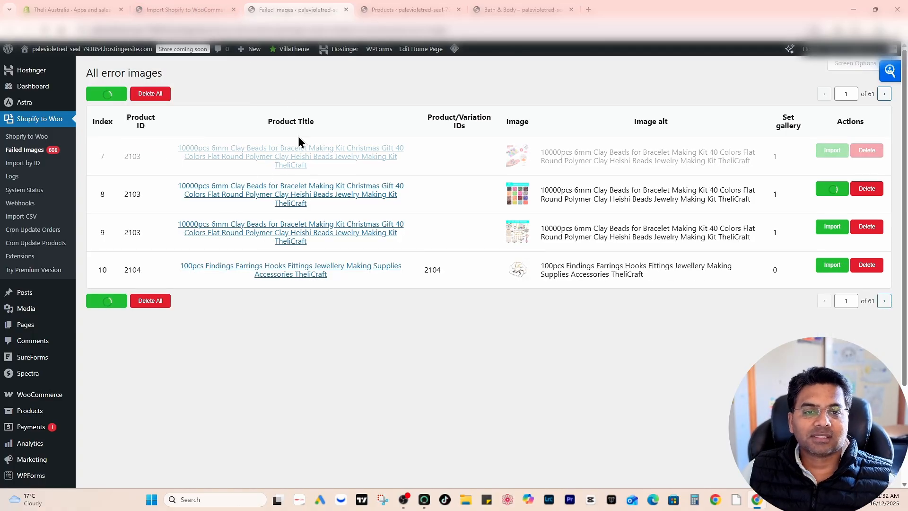
- Return to the WooCommerce products list and check the thumbnails of the last products on the page
{"action": "left_click", "coordinate": [167, 15]}
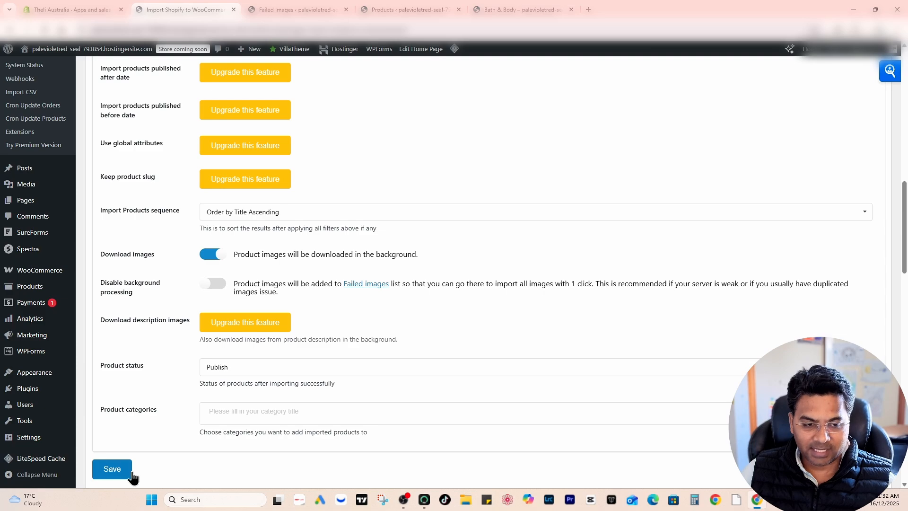
{"action": "key", "text": "ctrl+Tab"}
{"action": "key", "text": "ctrl+Tab"}
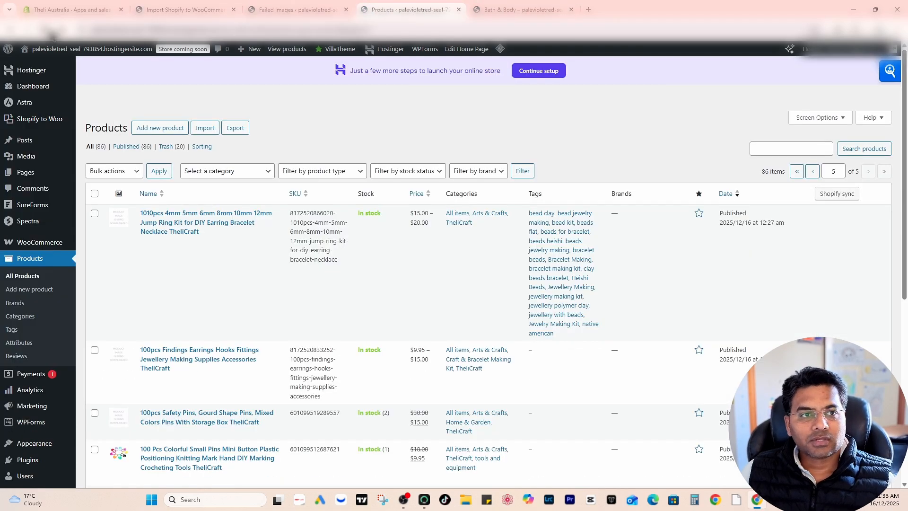
{"action": "scroll", "coordinate": [315, 300], "scroll_direction": "down", "scroll_amount": 6}
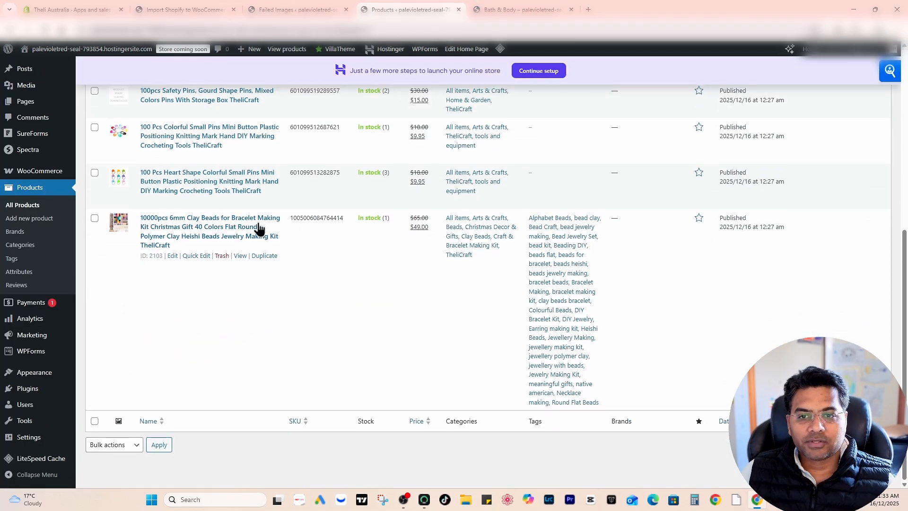
- View the 10000pcs 6mm Clay Beads product in a new browser tab, check its gallery images and related products, and close the tab
{"action": "right_click", "coordinate": [239, 256]}
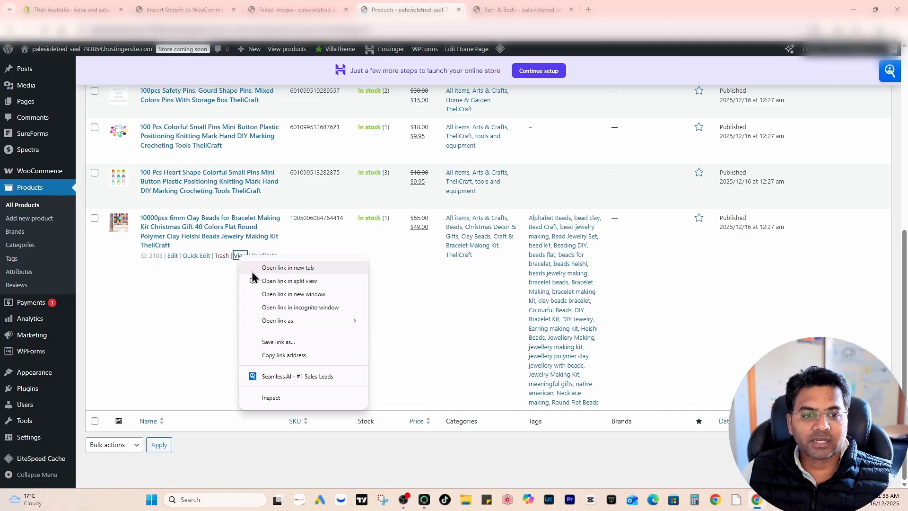
{"action": "left_click", "coordinate": [256, 268]}
{"action": "left_click", "coordinate": [525, 7]}
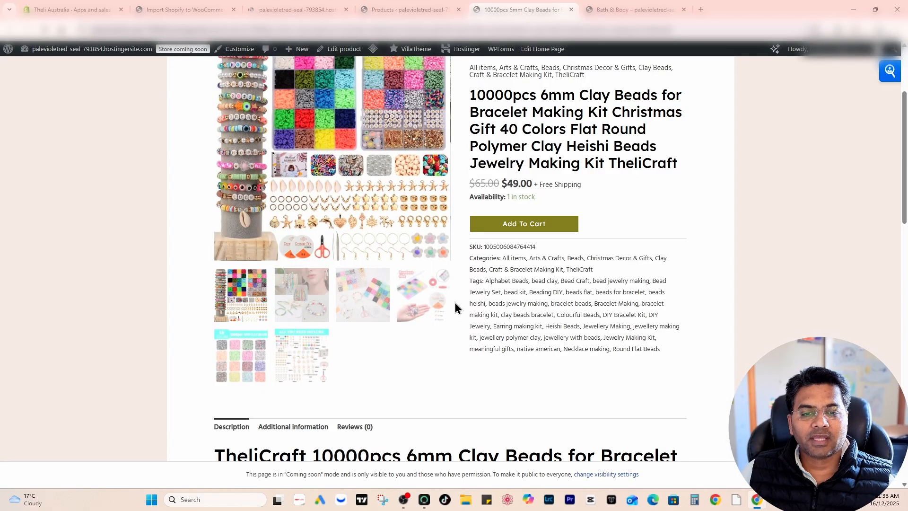
{"action": "scroll", "coordinate": [523, 284], "scroll_direction": "down", "scroll_amount": 13}
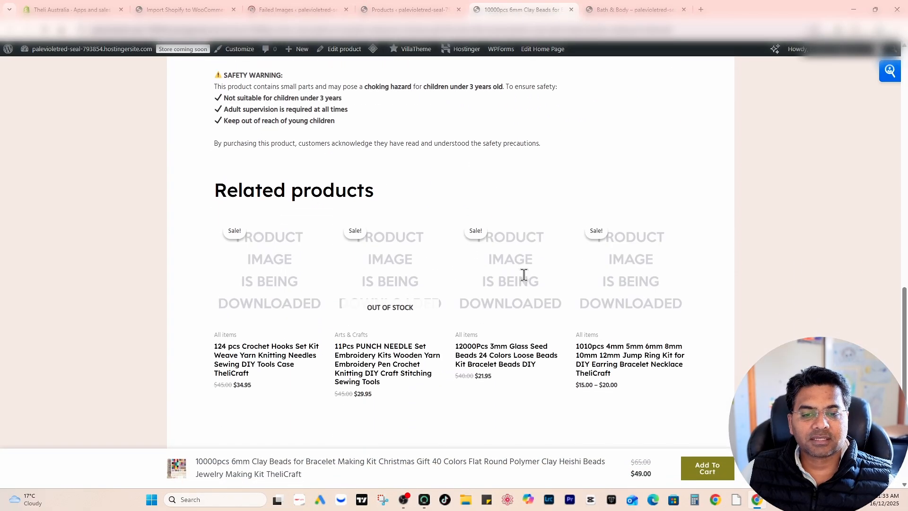
{"action": "scroll", "coordinate": [473, 245], "scroll_direction": "up", "scroll_amount": 5}
{"action": "scroll", "coordinate": [399, 203], "scroll_direction": "down", "scroll_amount": 4}
{"action": "scroll", "coordinate": [407, 221], "scroll_direction": "up", "scroll_amount": 2}
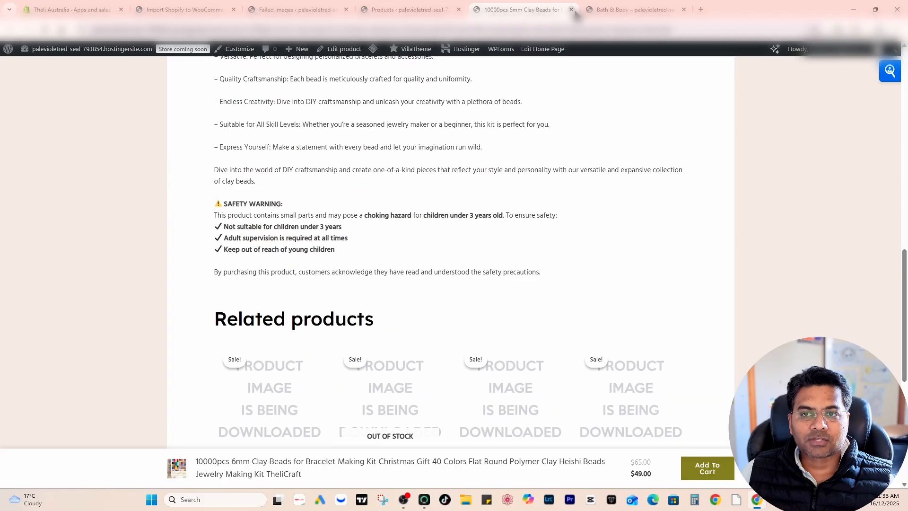
{"action": "left_click", "coordinate": [571, 9]}
- Review the general settings and product import options on the Shopify to Woo page
{"action": "left_click", "coordinate": [184, 9]}
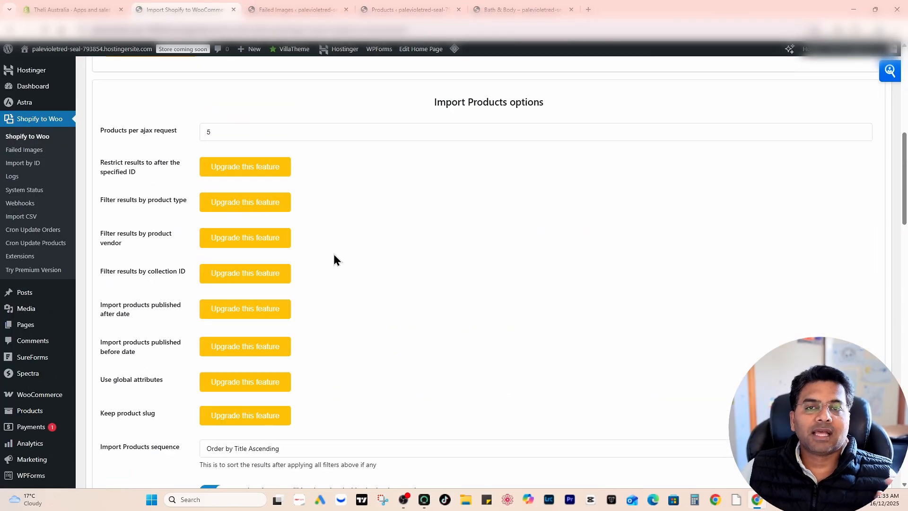
{"action": "scroll", "coordinate": [333, 251], "scroll_direction": "up", "scroll_amount": 15}
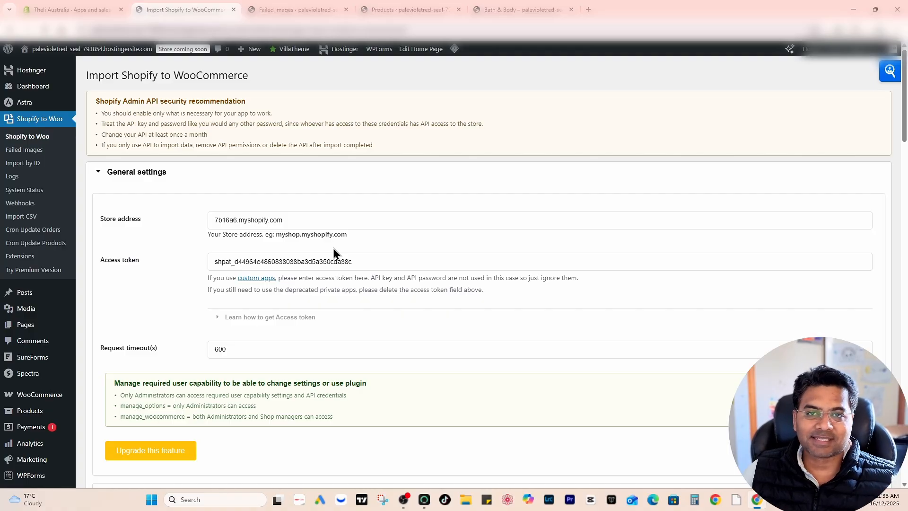
{"action": "scroll", "coordinate": [365, 251], "scroll_direction": "down", "scroll_amount": 6}
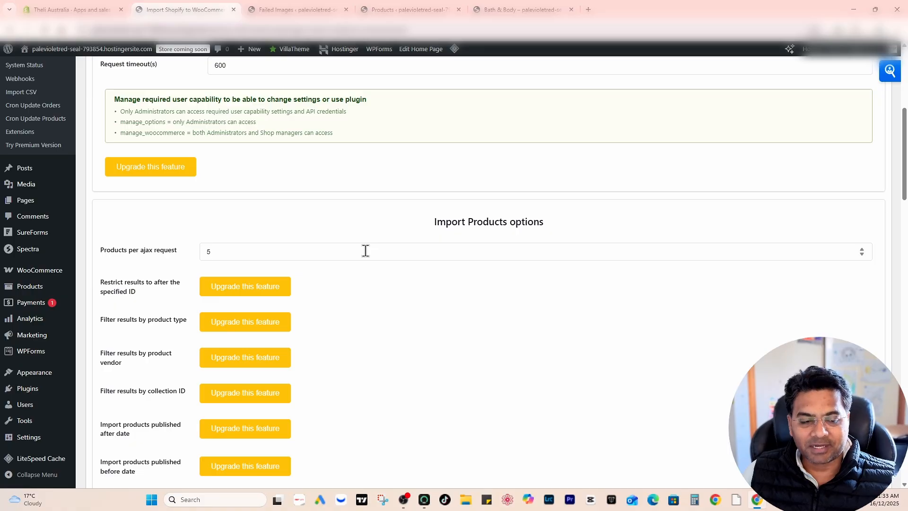
{"action": "scroll", "coordinate": [366, 250], "scroll_direction": "down", "scroll_amount": 1}
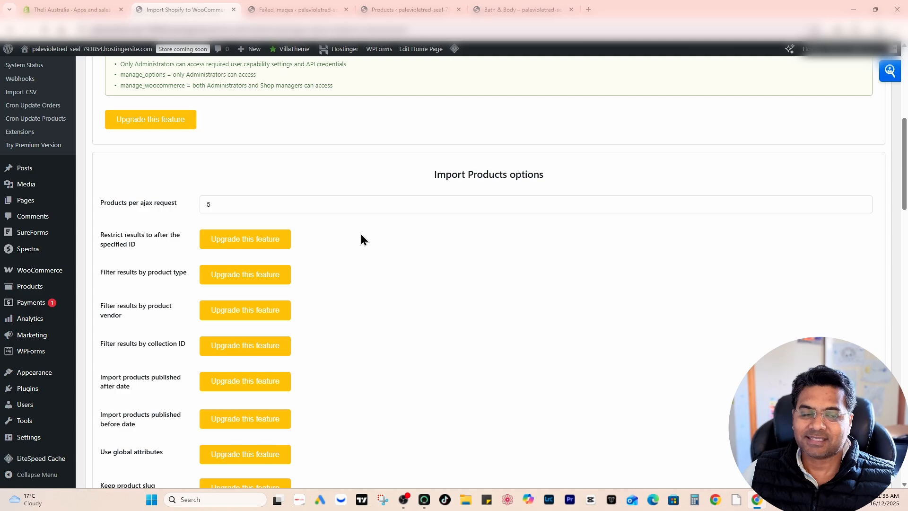
{"action": "scroll", "coordinate": [359, 237], "scroll_direction": "down", "scroll_amount": 3}
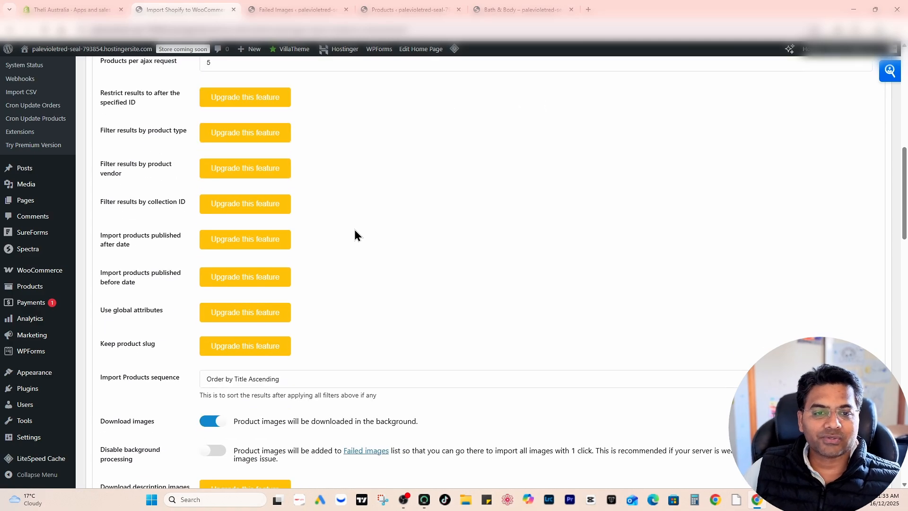
{"action": "scroll", "coordinate": [354, 229], "scroll_direction": "up", "scroll_amount": 7}
{"action": "scroll", "coordinate": [78, 148], "scroll_direction": "up", "scroll_amount": 2}
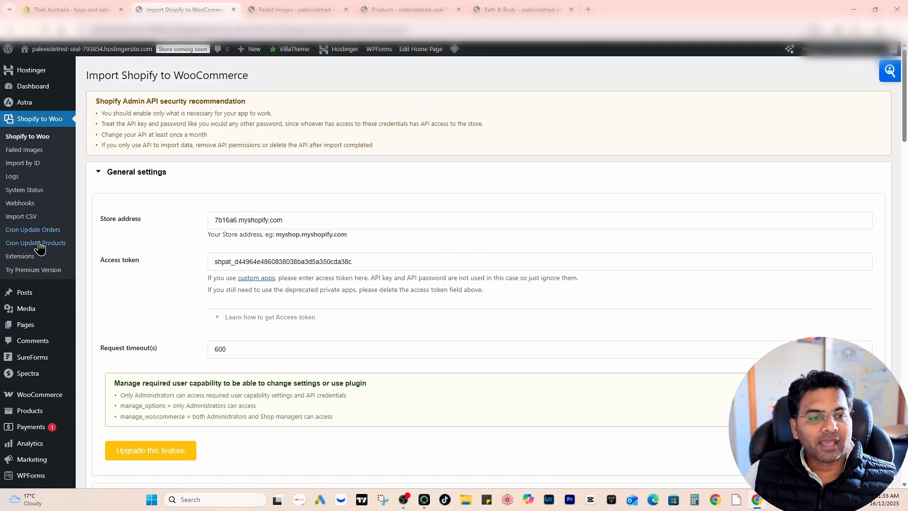
- Open the S2W plugin's premium version page and review its price and the data types it can migrate
{"action": "left_click", "coordinate": [33, 270]}
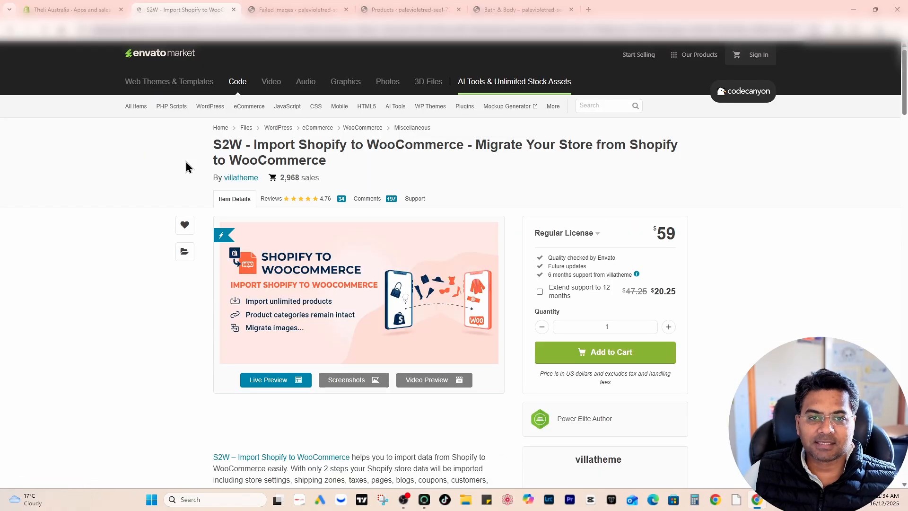
{"action": "scroll", "coordinate": [334, 192], "scroll_direction": "down", "scroll_amount": 3}
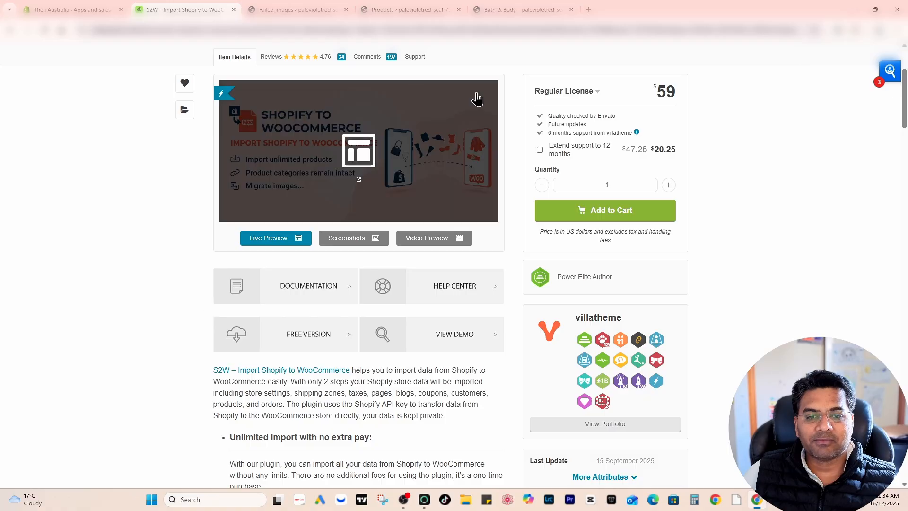
{"action": "scroll", "coordinate": [732, 264], "scroll_direction": "up", "scroll_amount": 3}
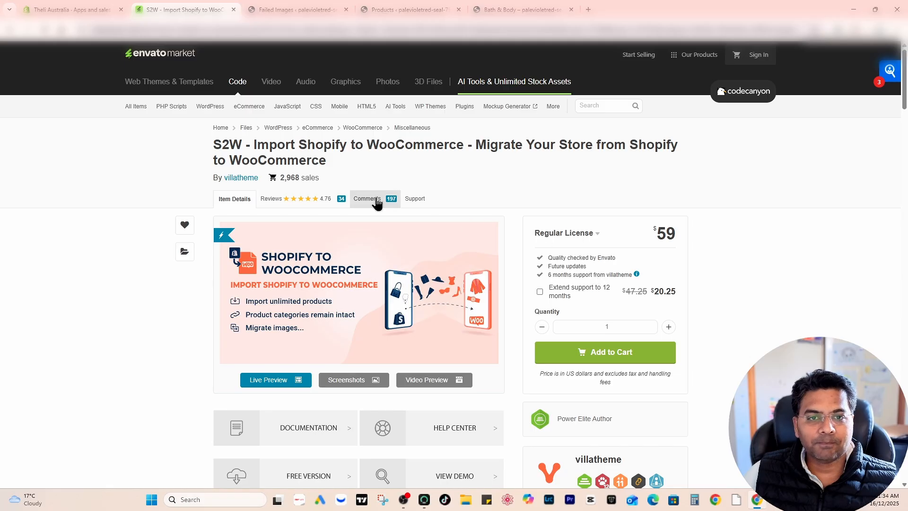
{"action": "scroll", "coordinate": [259, 168], "scroll_direction": "down", "scroll_amount": 15}
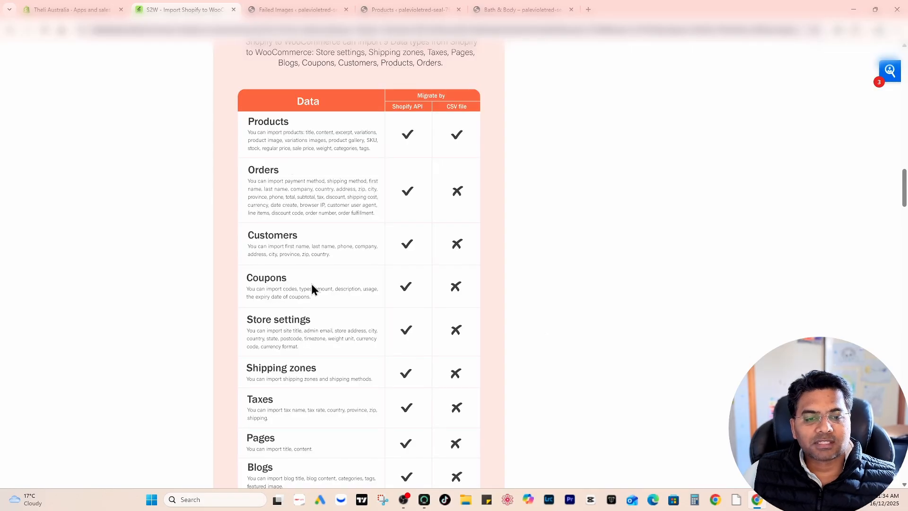
- Compare which data types the premium version migrates by Shopify API and CSV file, and return to the Shopify to Woo page
{"action": "scroll", "coordinate": [311, 285], "scroll_direction": "down", "scroll_amount": 2}
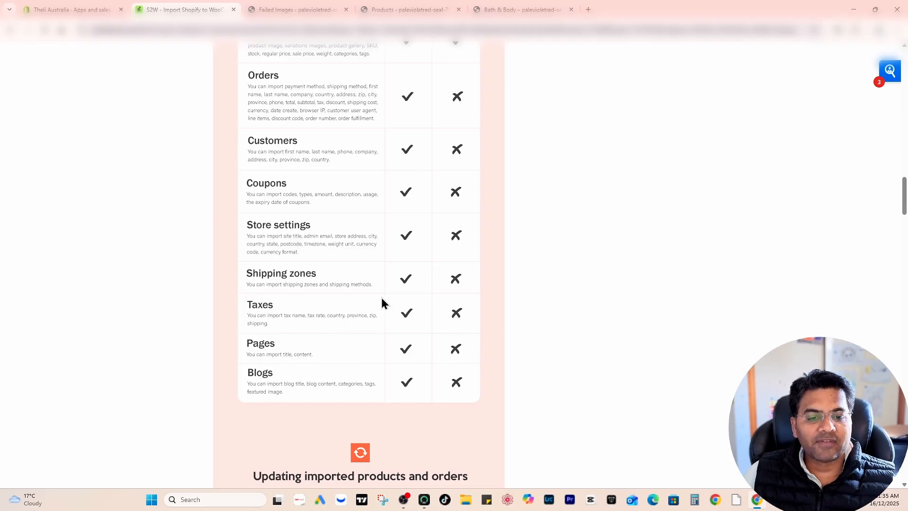
{"action": "scroll", "coordinate": [380, 196], "scroll_direction": "up", "scroll_amount": 6}
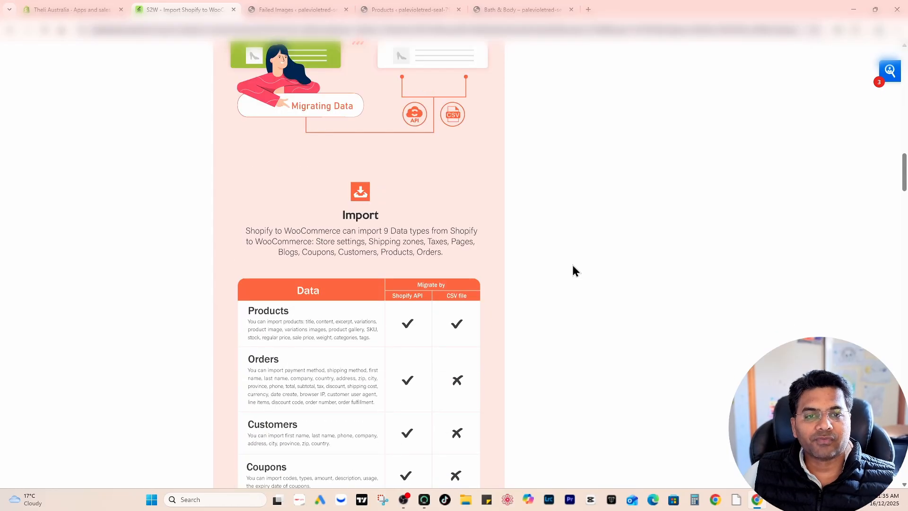
{"action": "left_click", "coordinate": [103, 7]}
{"action": "left_click", "coordinate": [199, 6]}
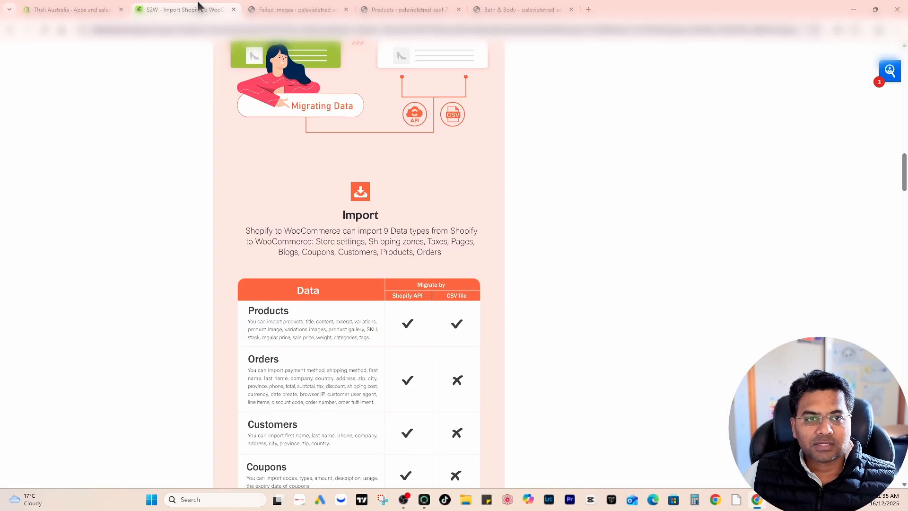
{"action": "left_click", "coordinate": [9, 31]}
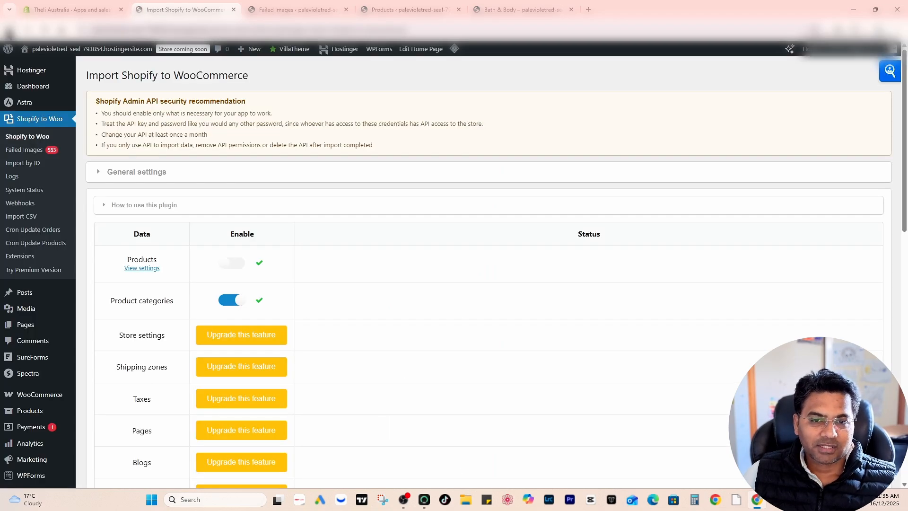
- Check the failed images list and enable the Products data type for import on the Shopify to Woo page
{"action": "left_click", "coordinate": [296, 6]}
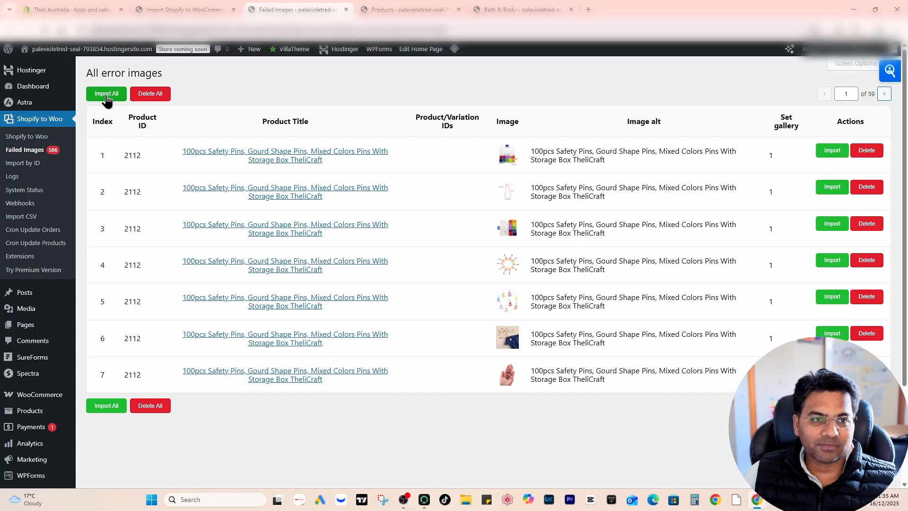
{"action": "left_click", "coordinate": [160, 4]}
{"action": "scroll", "coordinate": [233, 146], "scroll_direction": "down", "scroll_amount": 4}
{"action": "scroll", "coordinate": [235, 147], "scroll_direction": "up", "scroll_amount": 2}
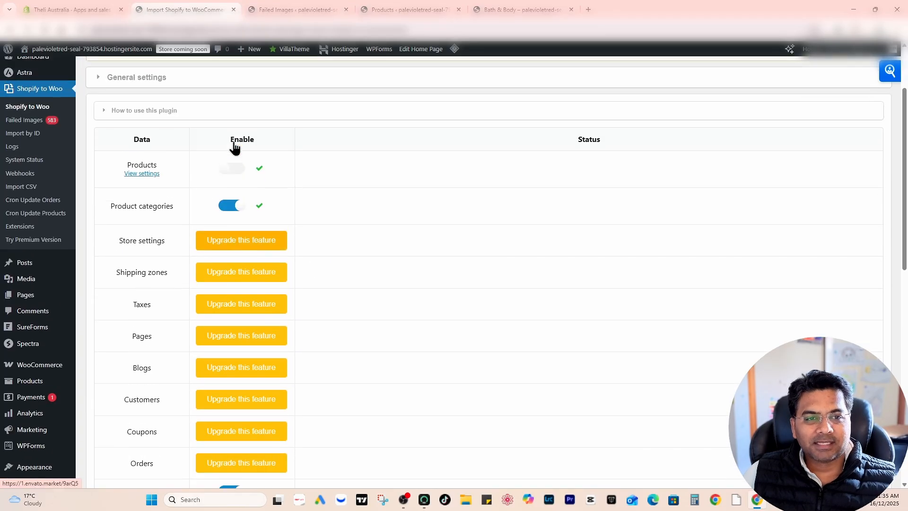
{"action": "left_click", "coordinate": [233, 169]}
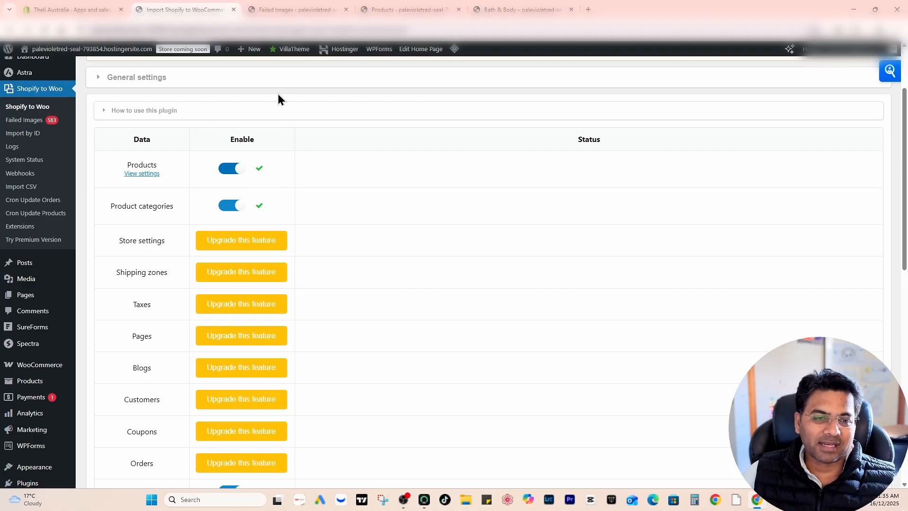
- Review the premium-only data types from Store settings to Orders in the import table, and return to the failed images list
{"action": "scroll", "coordinate": [277, 94], "scroll_direction": "down", "scroll_amount": 2}
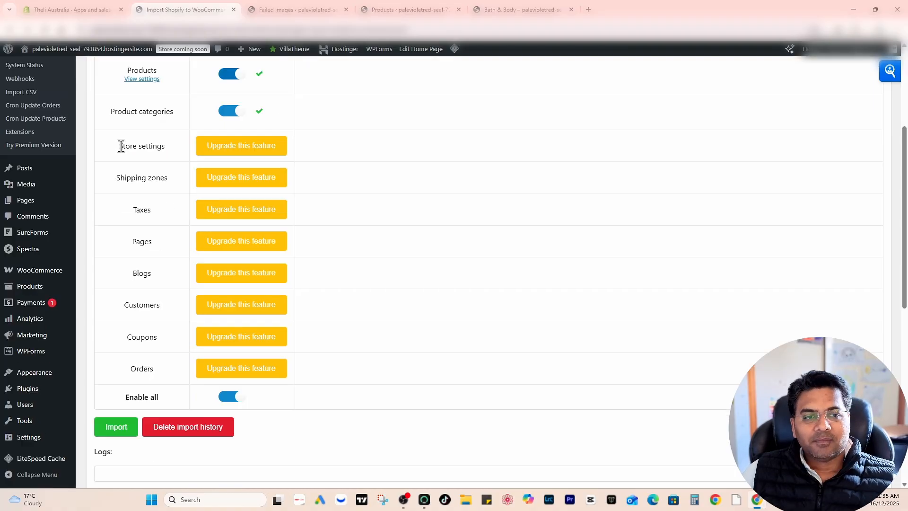
{"action": "left_click_drag", "start_coordinate": [118, 146], "coordinate": [168, 148]}
{"action": "left_click", "coordinate": [146, 153]}
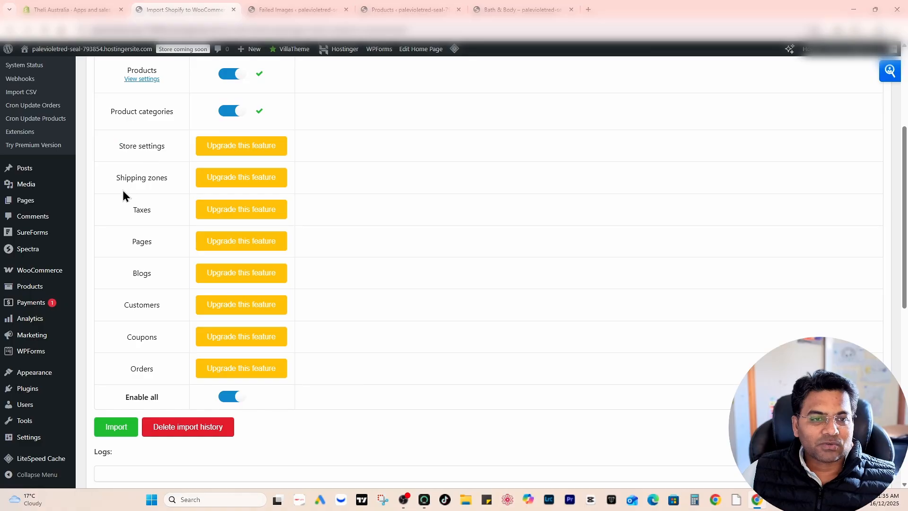
{"action": "left_click_drag", "start_coordinate": [114, 178], "coordinate": [165, 178]}
{"action": "left_click", "coordinate": [128, 219]}
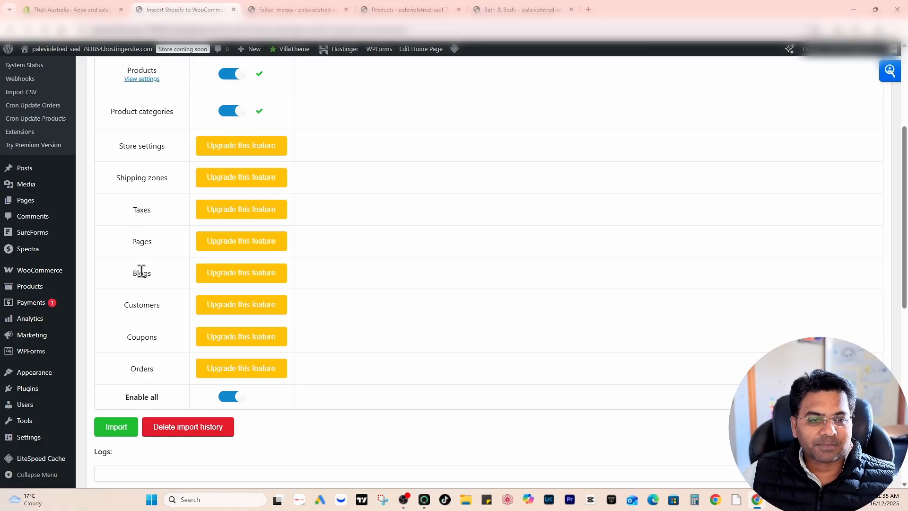
{"action": "scroll", "coordinate": [143, 313], "scroll_direction": "down", "scroll_amount": 1}
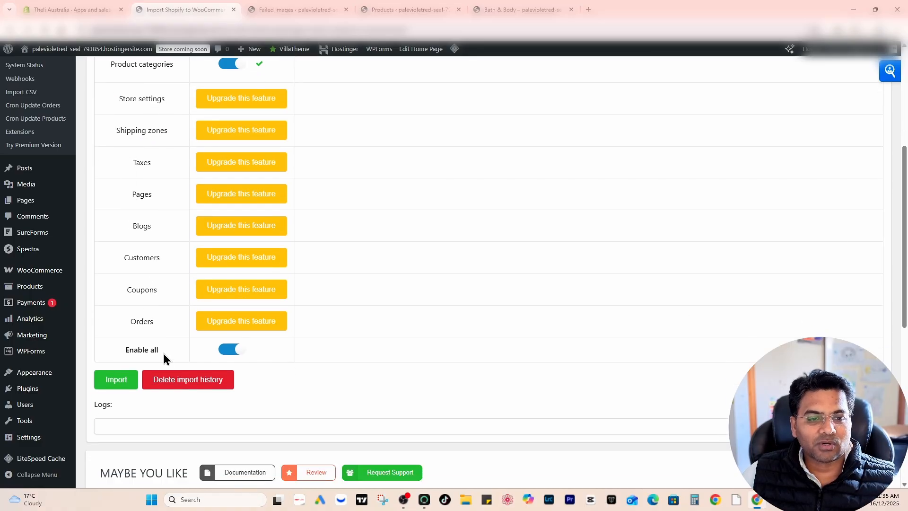
{"action": "scroll", "coordinate": [185, 265], "scroll_direction": "down", "scroll_amount": 2}
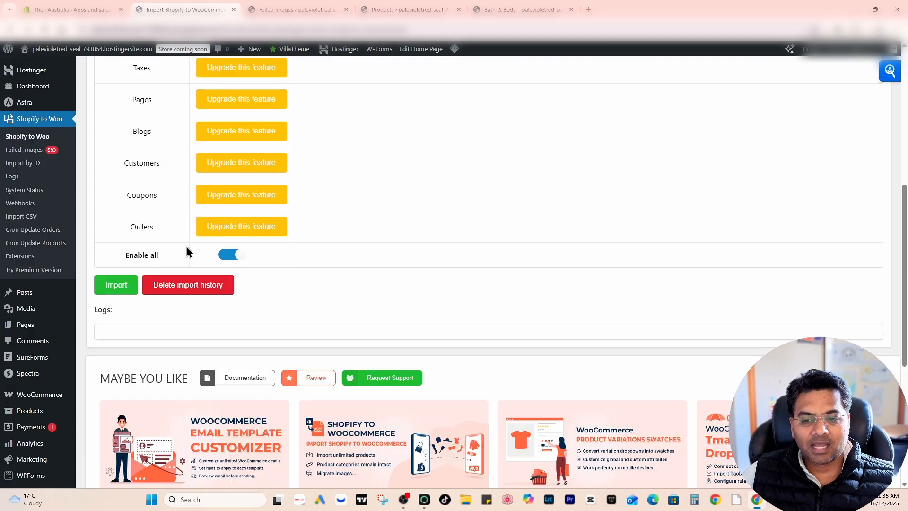
{"action": "left_click", "coordinate": [293, 8]}
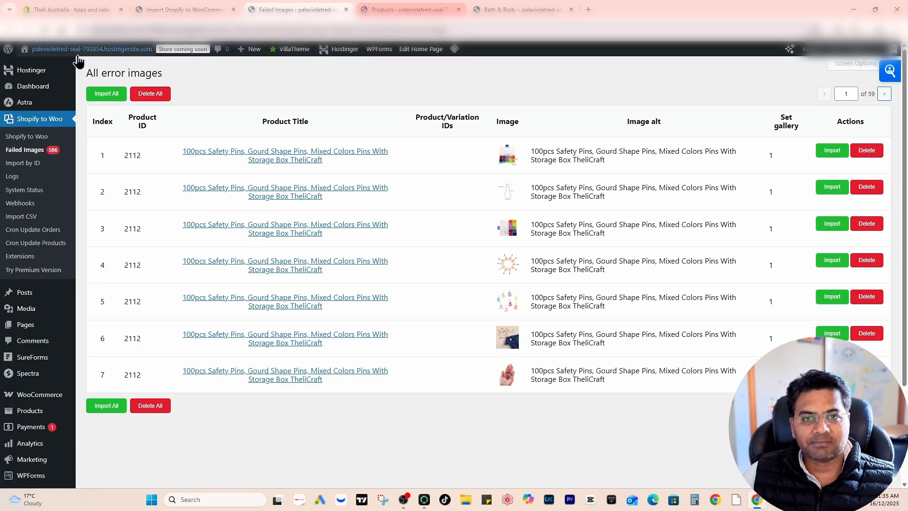